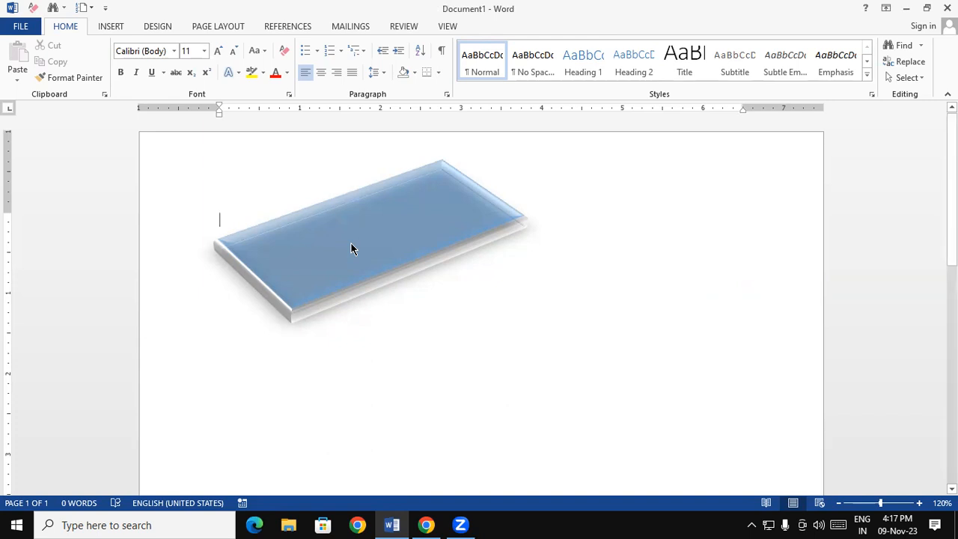
Apply a flat Preset shape effect to the tilted blue rectangle and move the shape slightly down the page
click(372, 274)
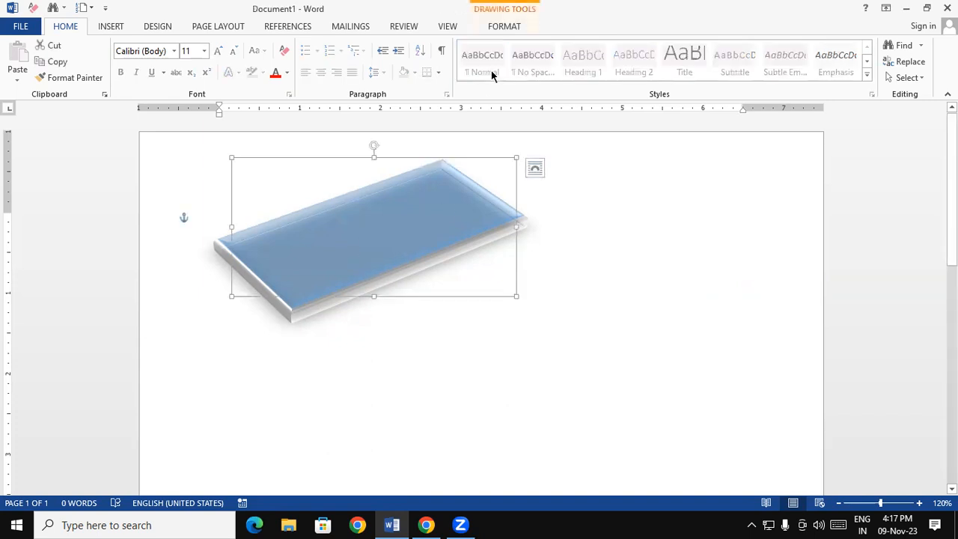
click(503, 28)
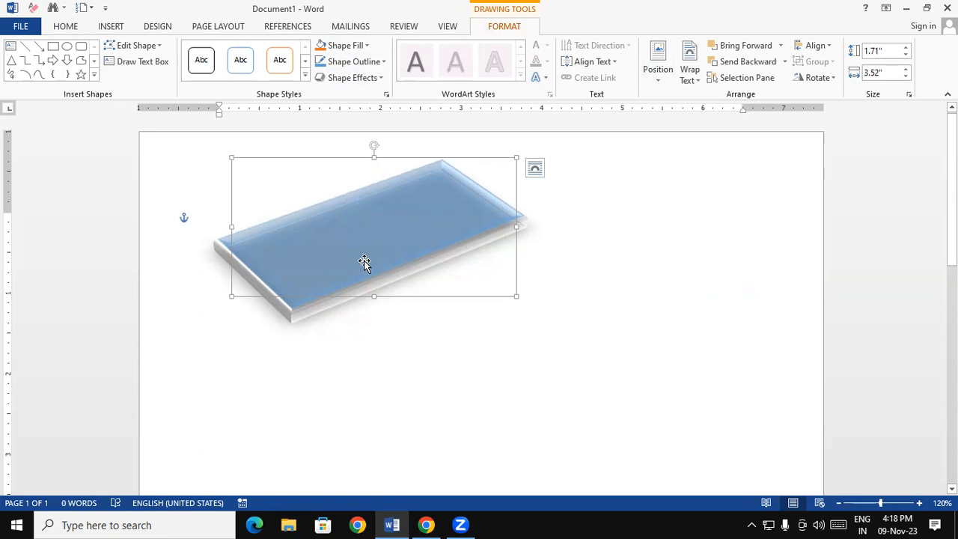
click(378, 79)
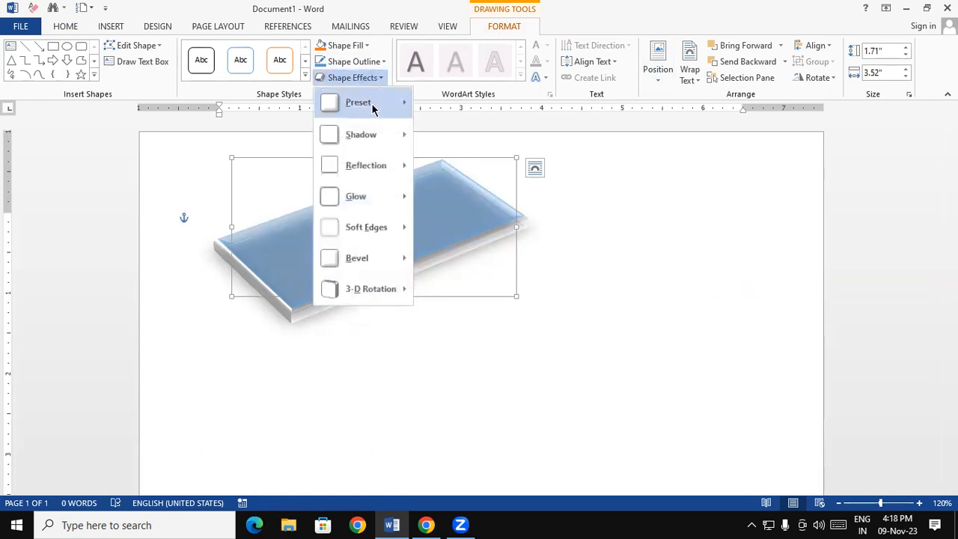
mouse_move(376, 102)
click(432, 124)
drag(357, 212, 378, 280)
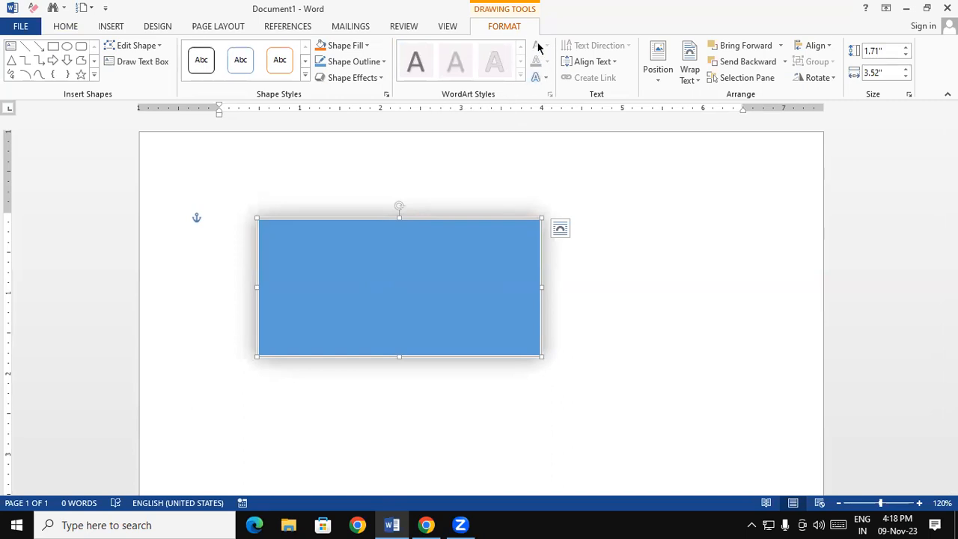
Delete the blue rectangle from the page
click(536, 78)
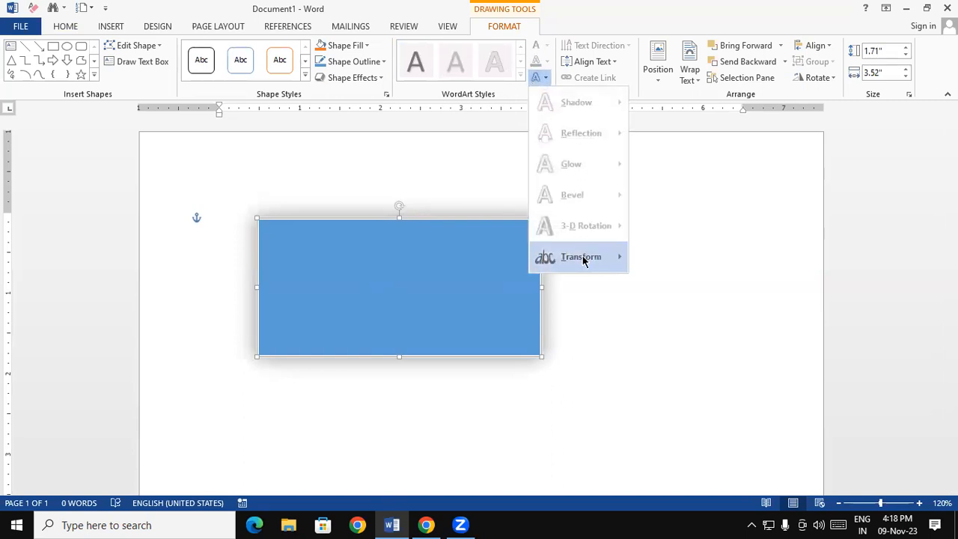
click(455, 155)
key(Delete)
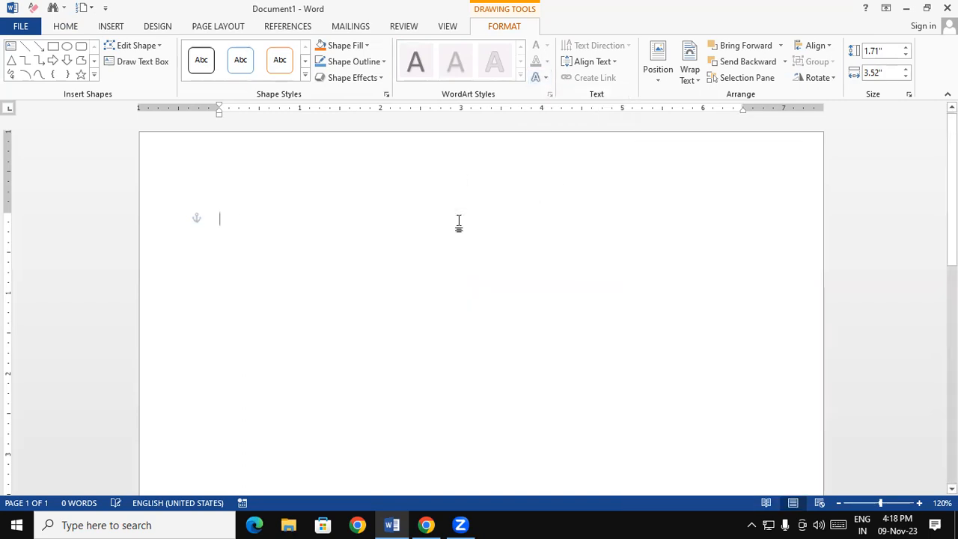
Insert a WordArt object in the plain black style with the placeholder text
click(116, 27)
click(688, 75)
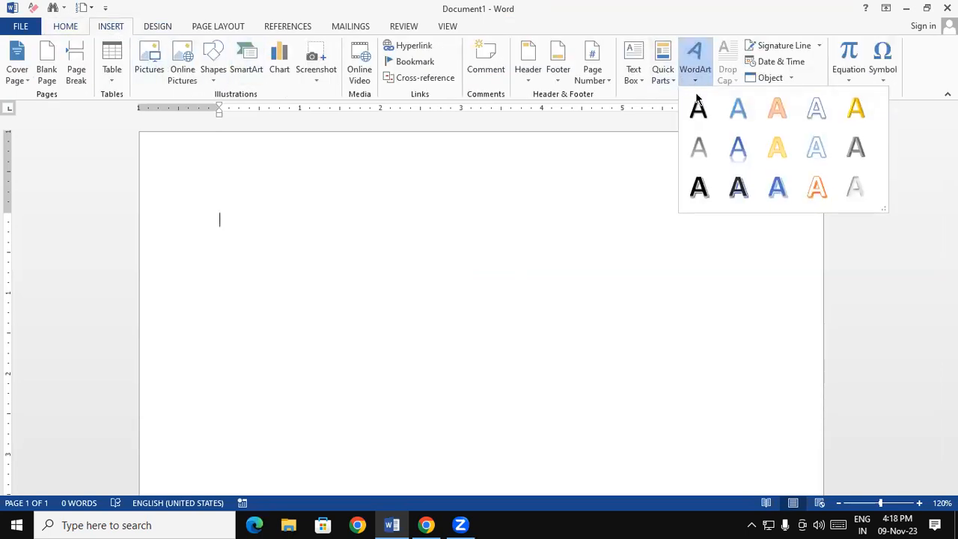
click(705, 114)
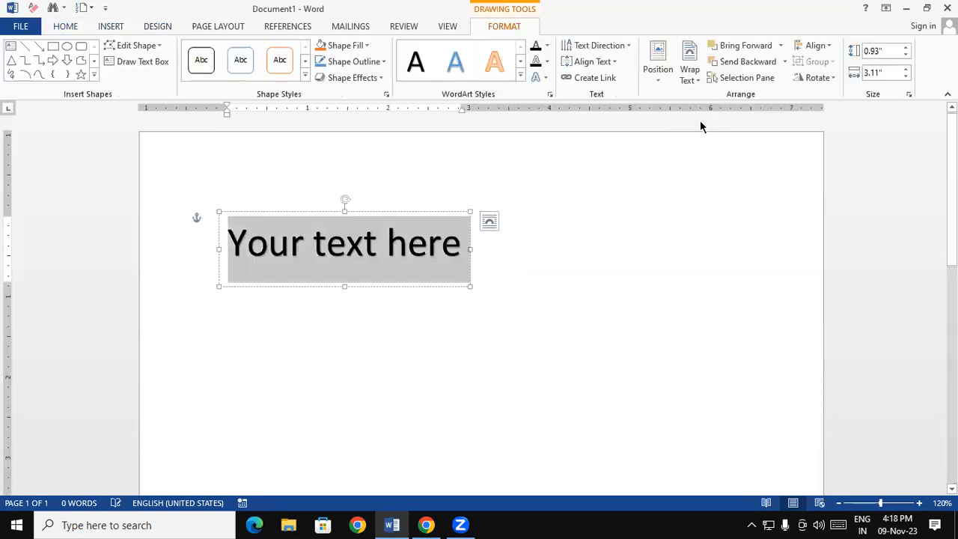
Change the whole WordArt object to the bold black style with a hard shadow, first in the gallery's last row
click(378, 212)
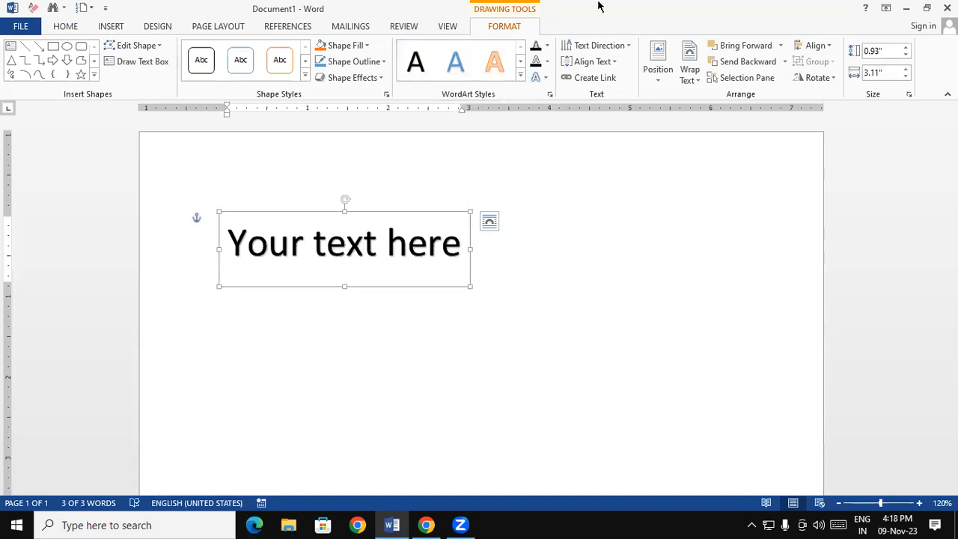
click(520, 76)
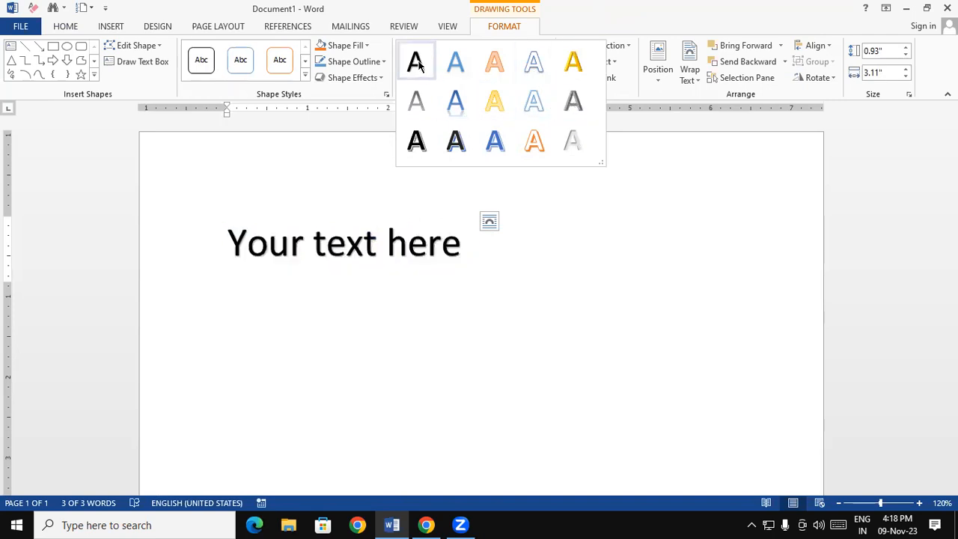
click(415, 141)
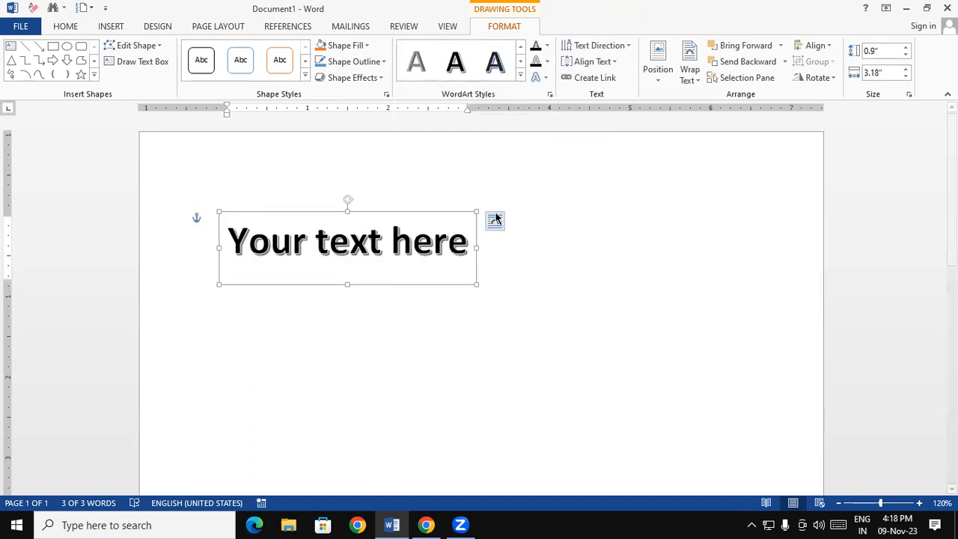
Give the WordArt text a yellow fill and a red outline from the standard colors, and deselect the object
click(547, 46)
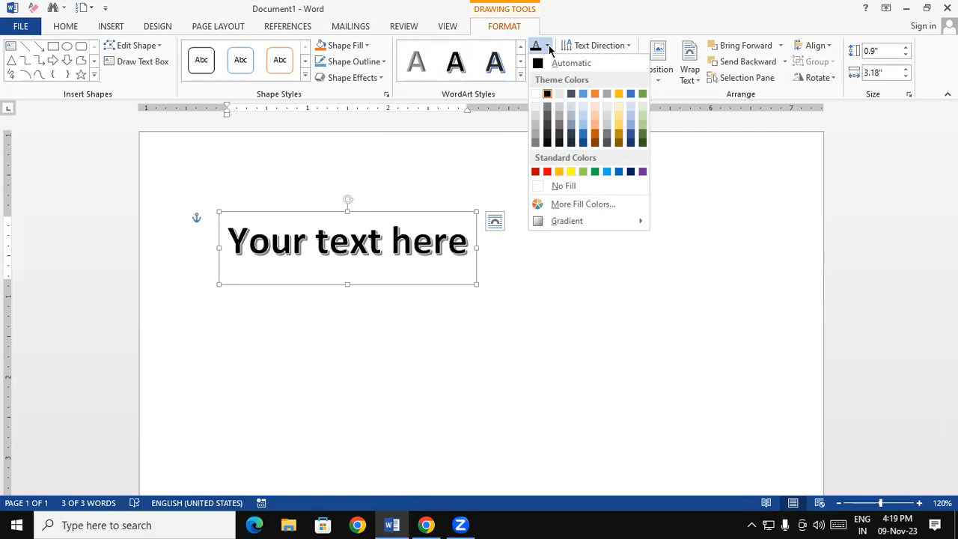
click(571, 172)
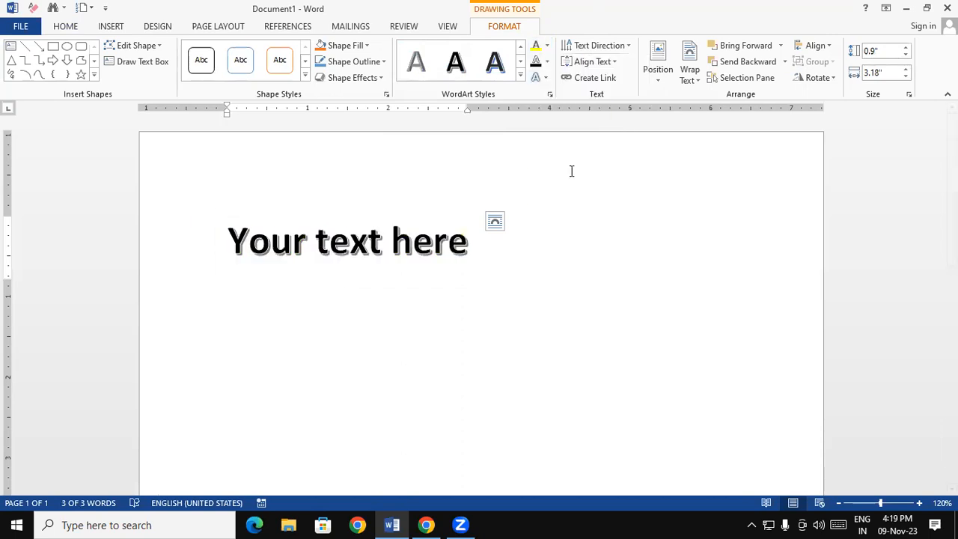
click(546, 66)
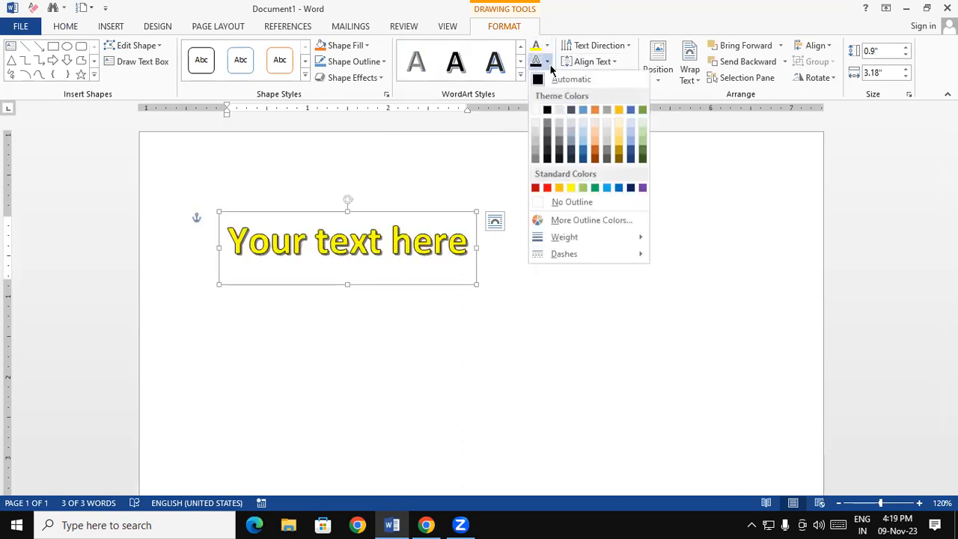
click(547, 188)
click(583, 136)
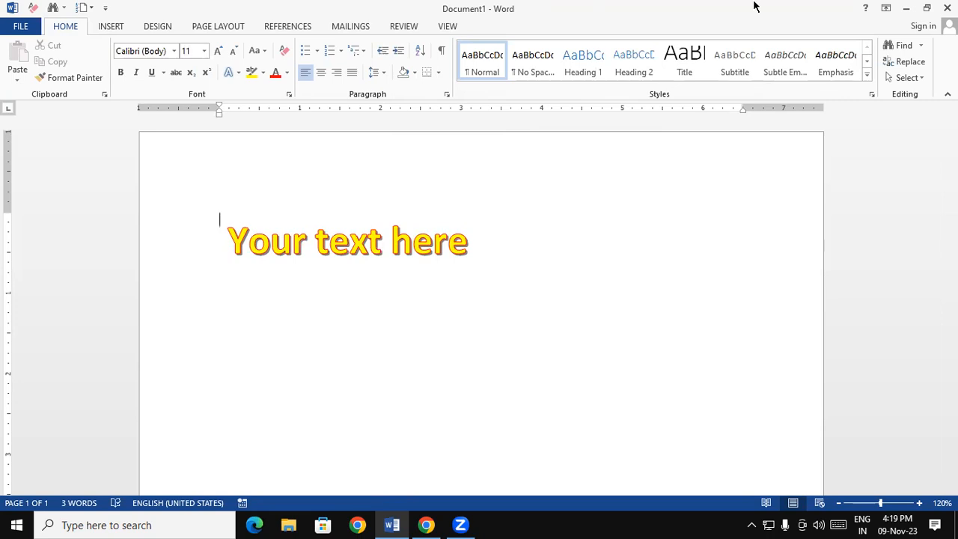
Preview the Shadow, Reflection, Glow, Bevel, 3-D Rotation and Transform text effects on the WordArt object
click(408, 247)
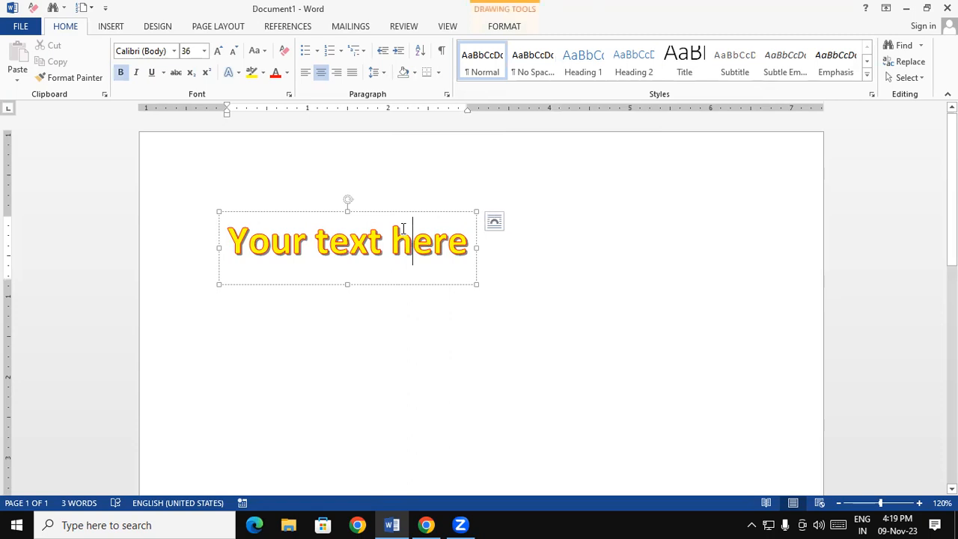
click(401, 212)
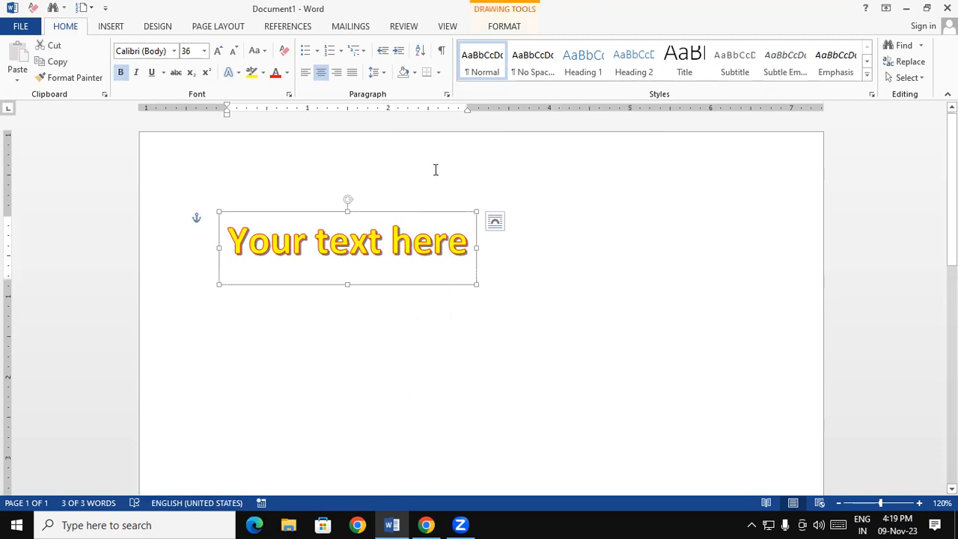
click(504, 27)
click(546, 79)
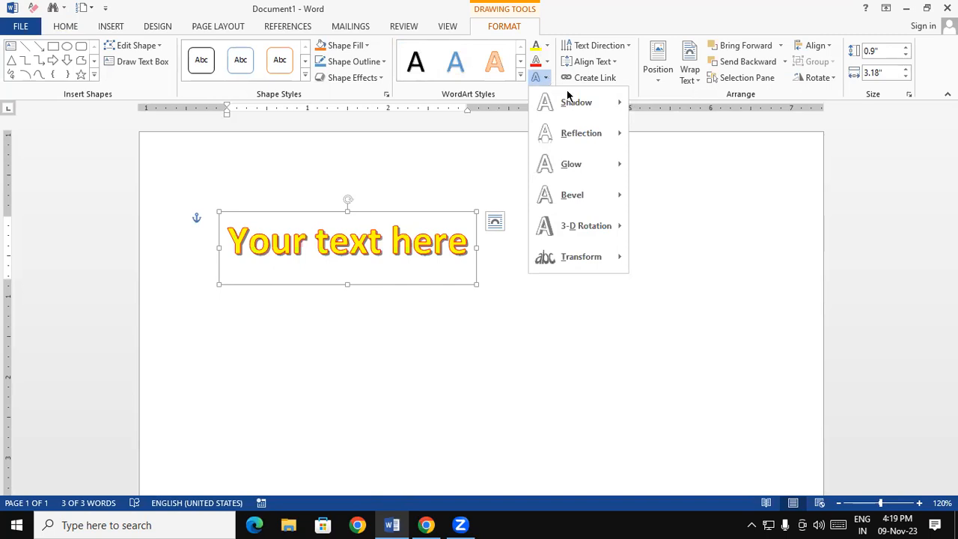
mouse_move(570, 98)
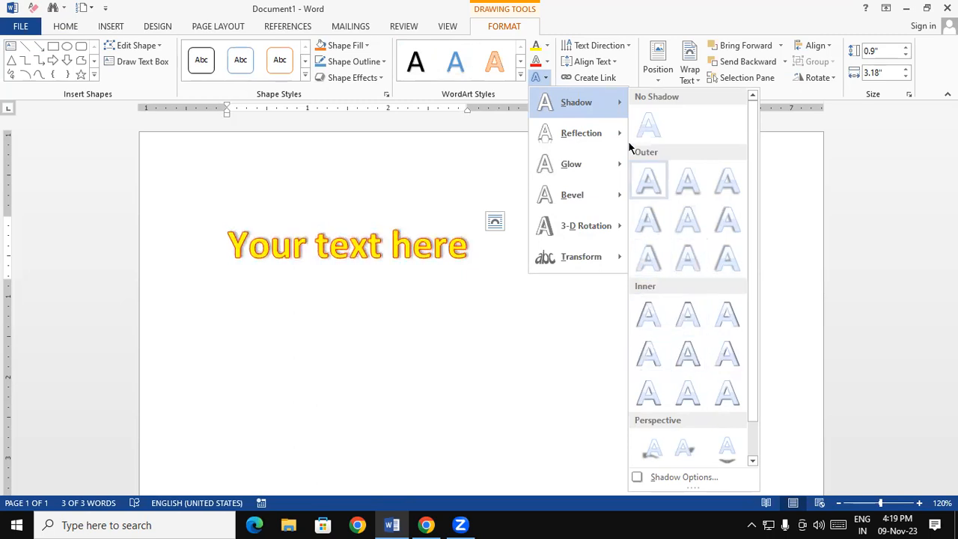
mouse_move(592, 141)
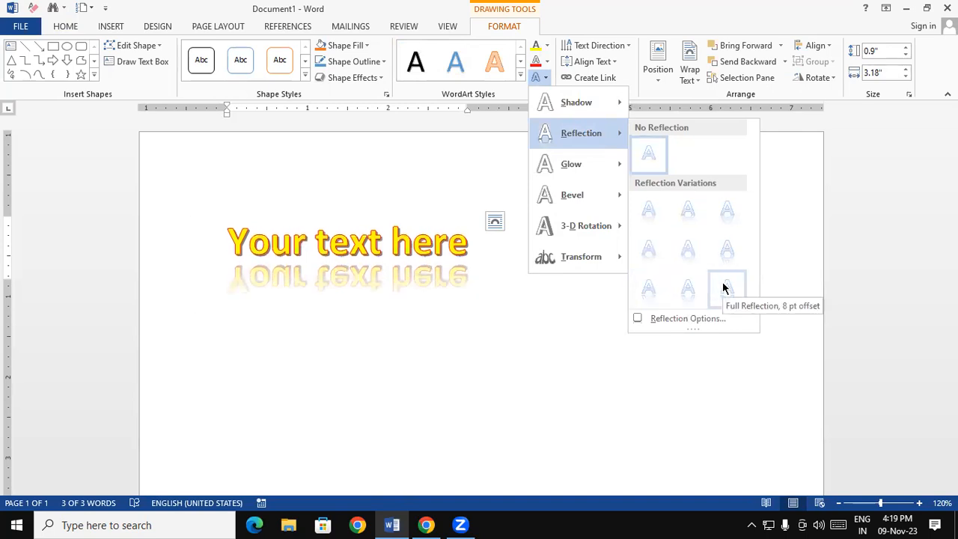
mouse_move(573, 164)
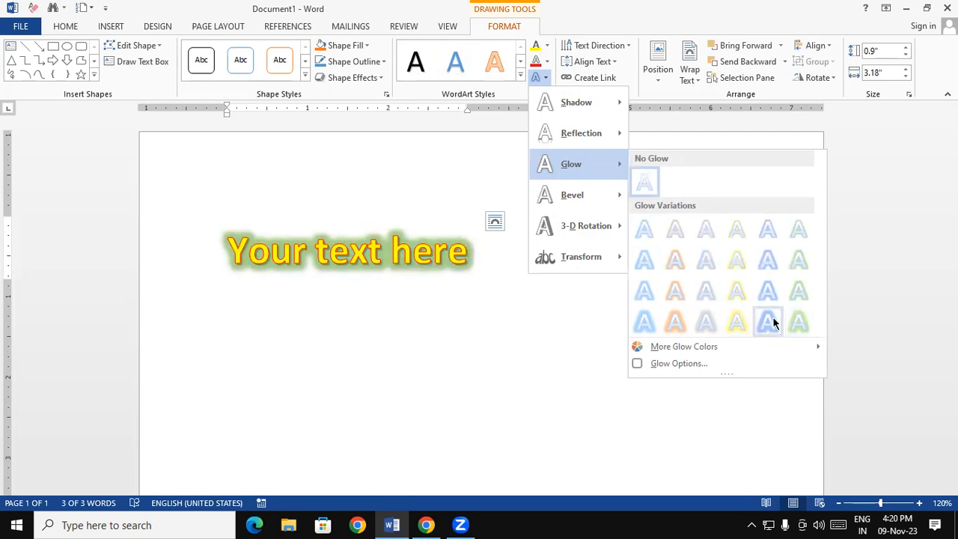
mouse_move(596, 195)
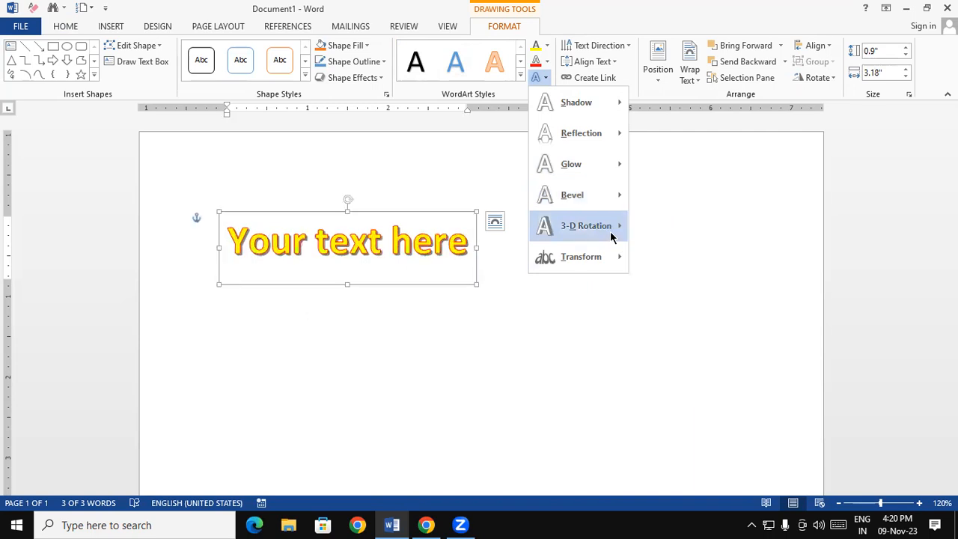
mouse_move(610, 237)
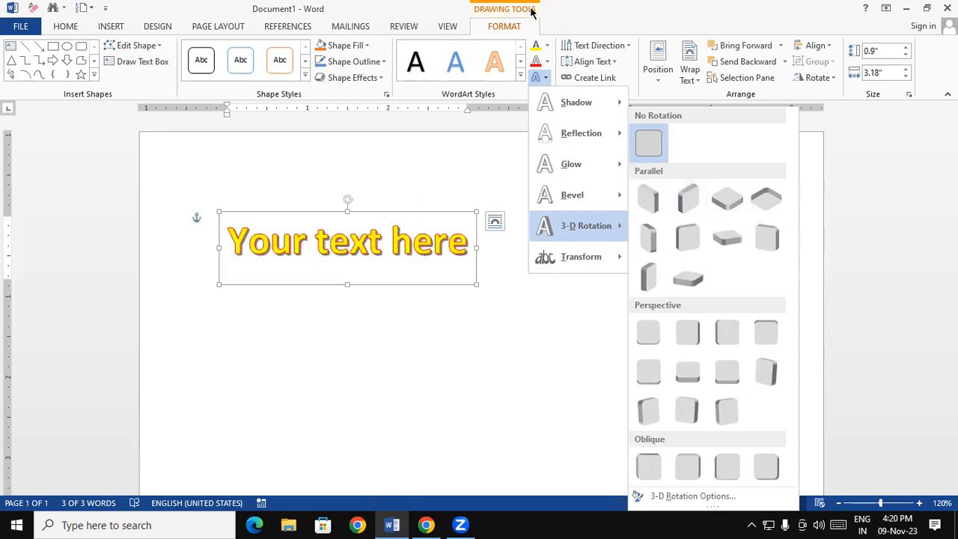
click(540, 80)
click(540, 79)
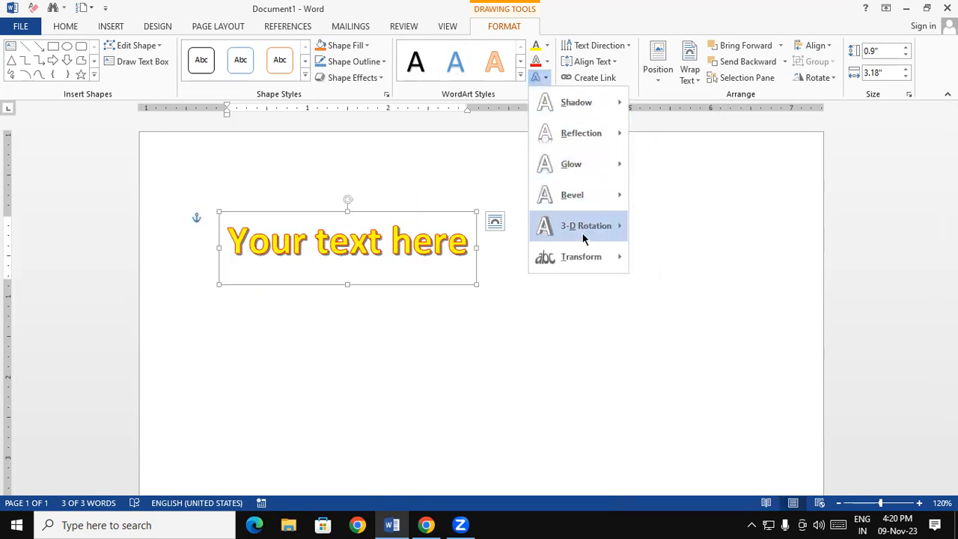
mouse_move(581, 232)
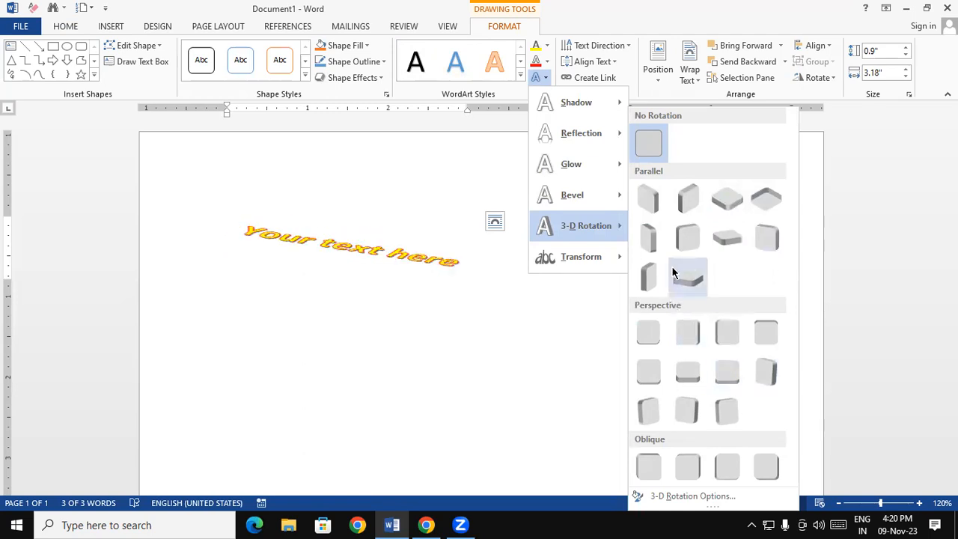
mouse_move(582, 260)
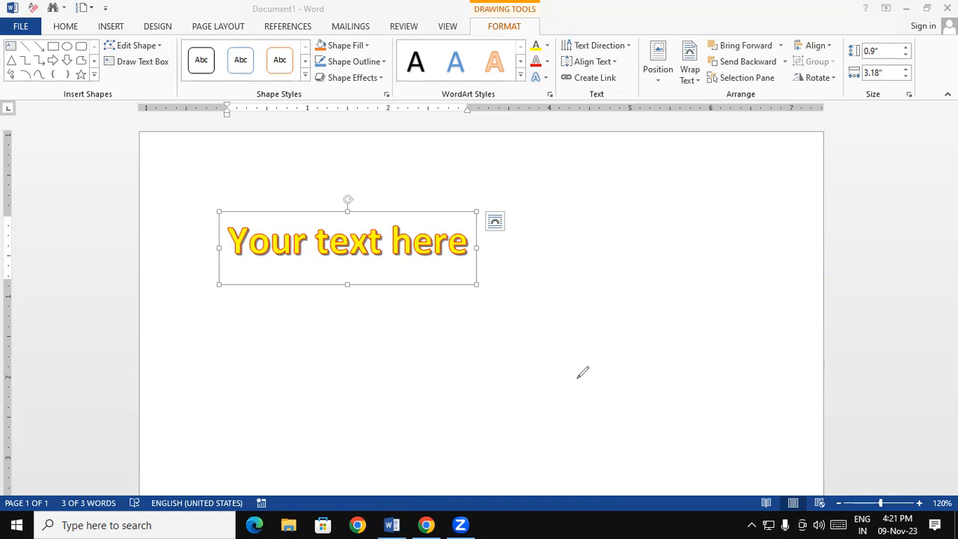
mouse_move(408, 247)
mouse_down()
mouse_move(423, 210)
mouse_move(544, 174)
mouse_move(626, 233)
mouse_up()
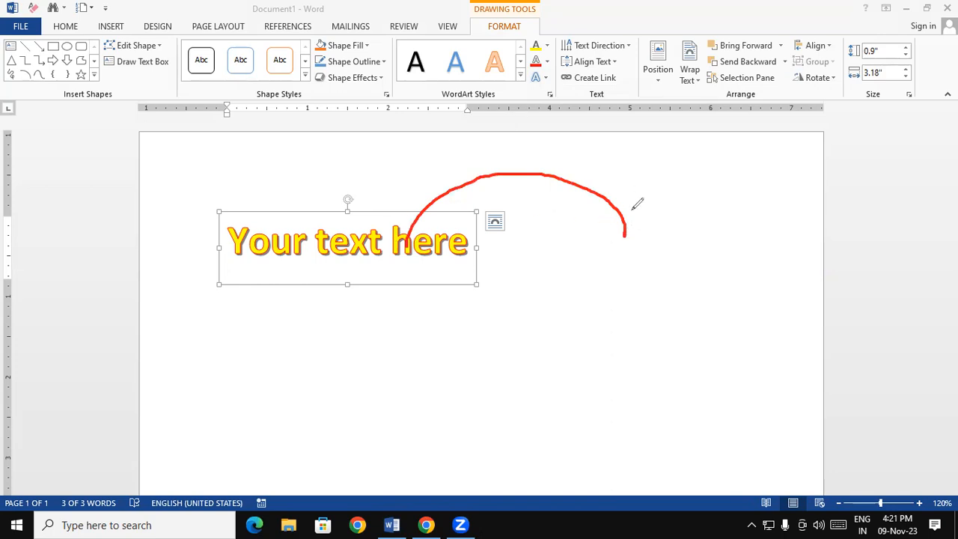
mouse_move(404, 361)
mouse_down()
mouse_move(447, 342)
mouse_move(482, 365)
mouse_move(508, 340)
mouse_up()
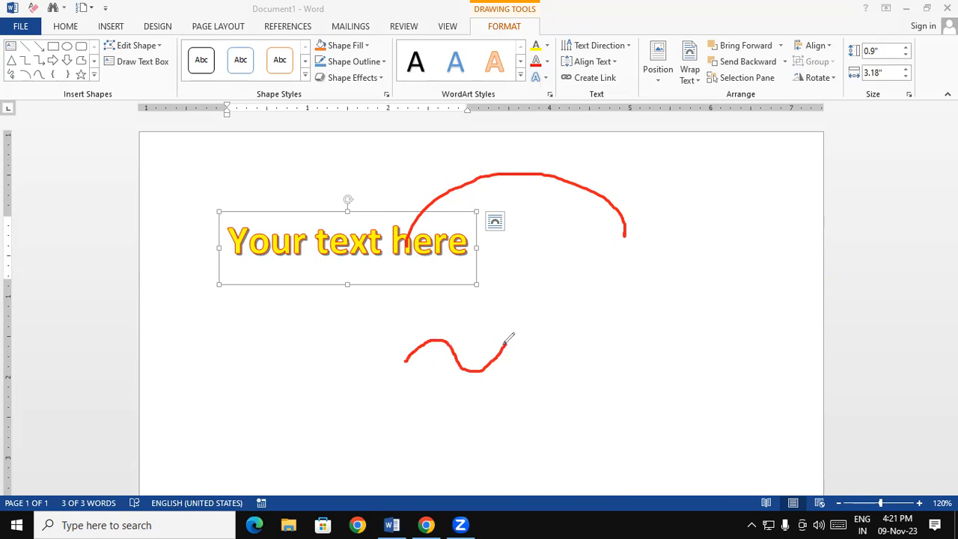
mouse_move(576, 357)
mouse_down()
mouse_move(673, 389)
mouse_move(716, 333)
mouse_move(707, 327)
mouse_up()
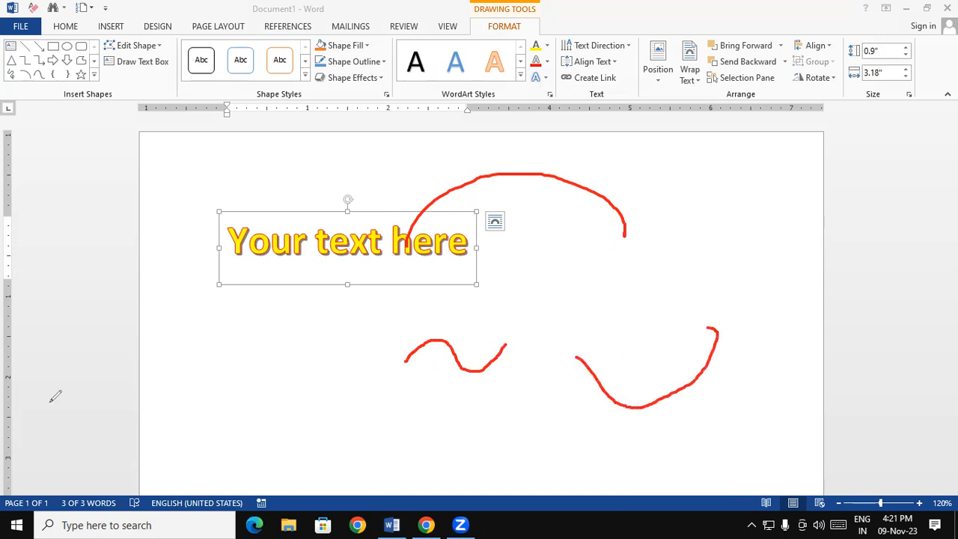
click(56, 314)
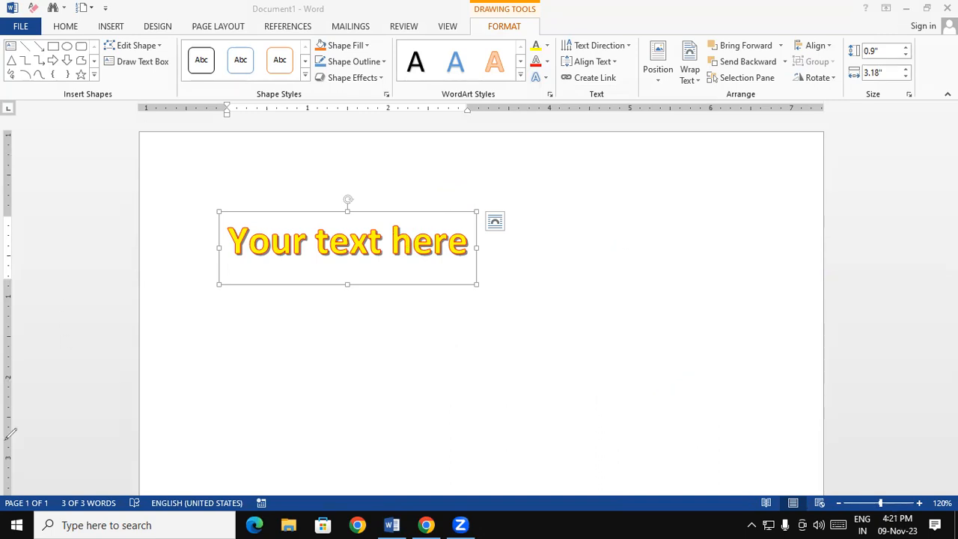
Apply the upward-arch Follow Path transform to the WordArt and enlarge its box to about 5.61" wide by 2.99" high
click(257, 284)
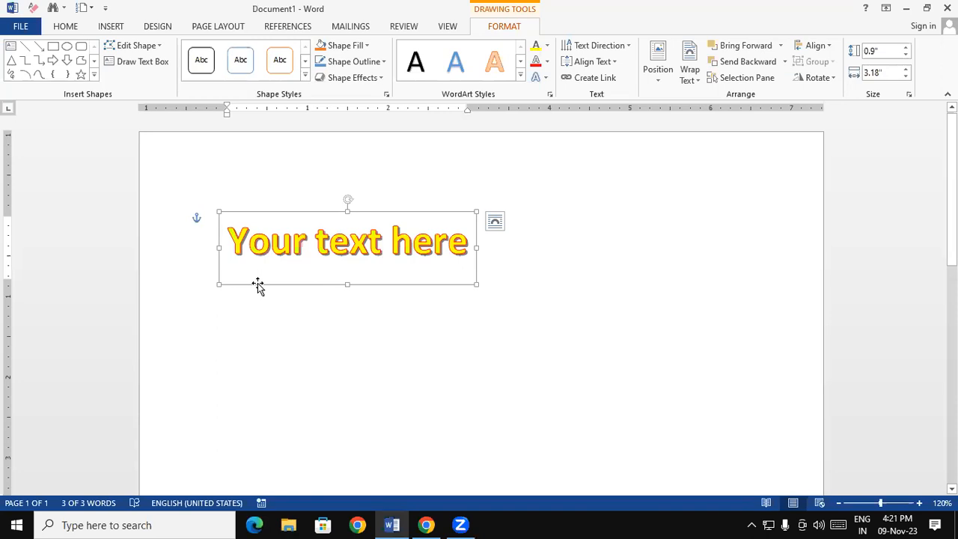
click(544, 80)
mouse_move(582, 259)
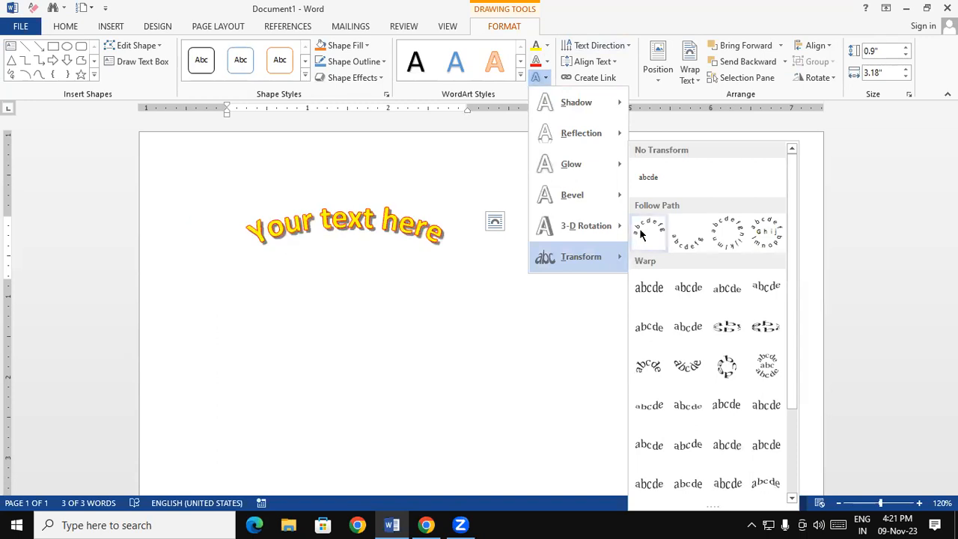
click(642, 234)
drag(479, 285, 671, 453)
Copy the whole WordArt text and paste it twice into the same box, on the first line and on a second line
click(555, 249)
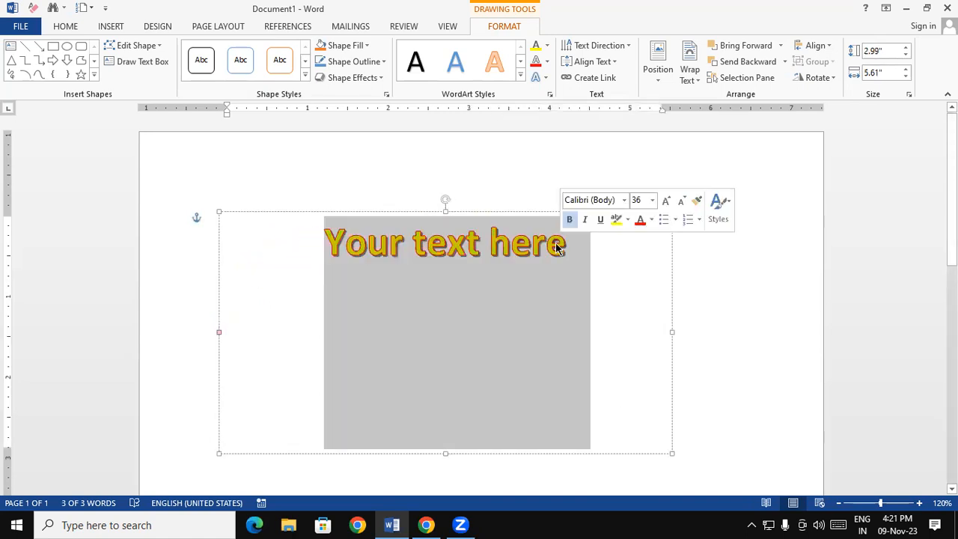
drag(566, 247, 312, 254)
key(ctrl+c)
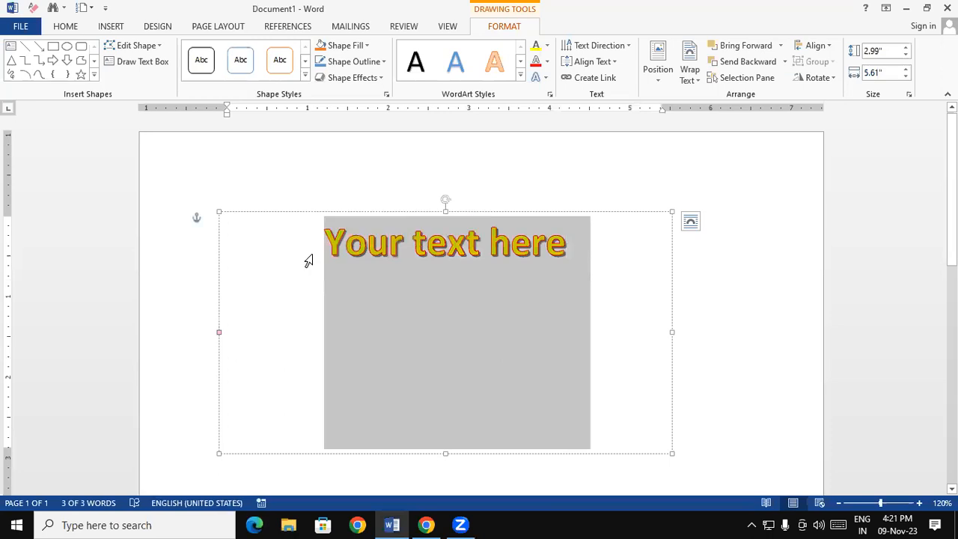
click(572, 239)
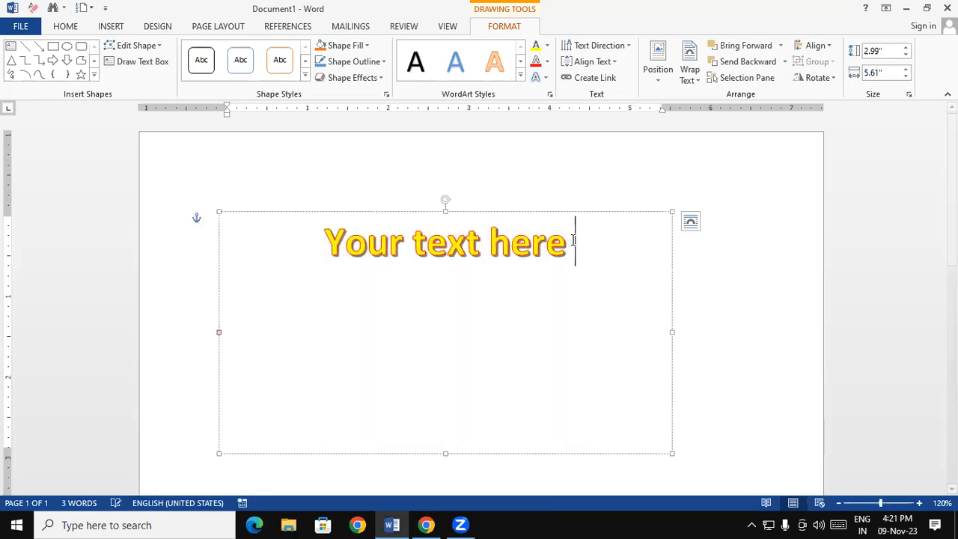
key(ctrl+v)
key(Return)
key(ctrl+v)
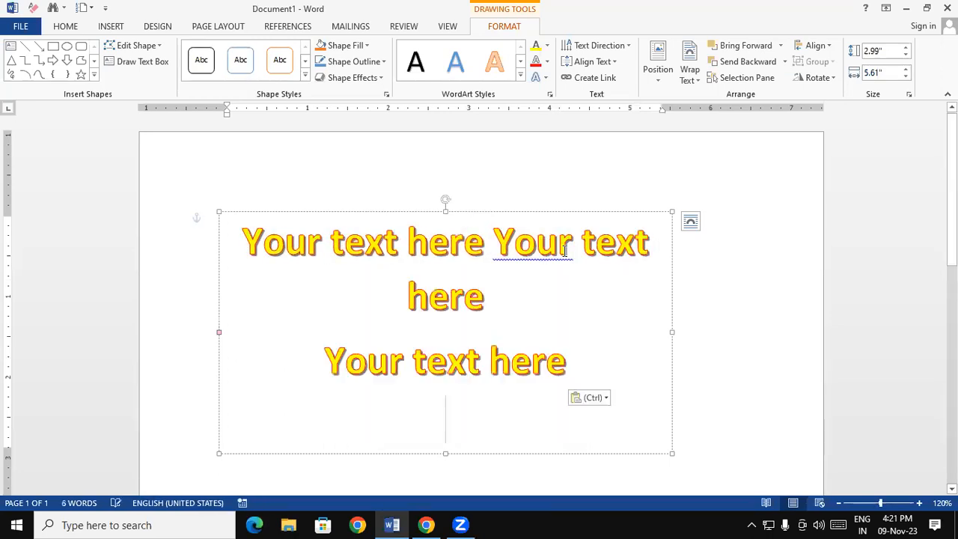
Enlarge the WordArt box to about 9.87" wide by 4.65" high and shift it so the text sits near the page's top
drag(670, 329, 931, 433)
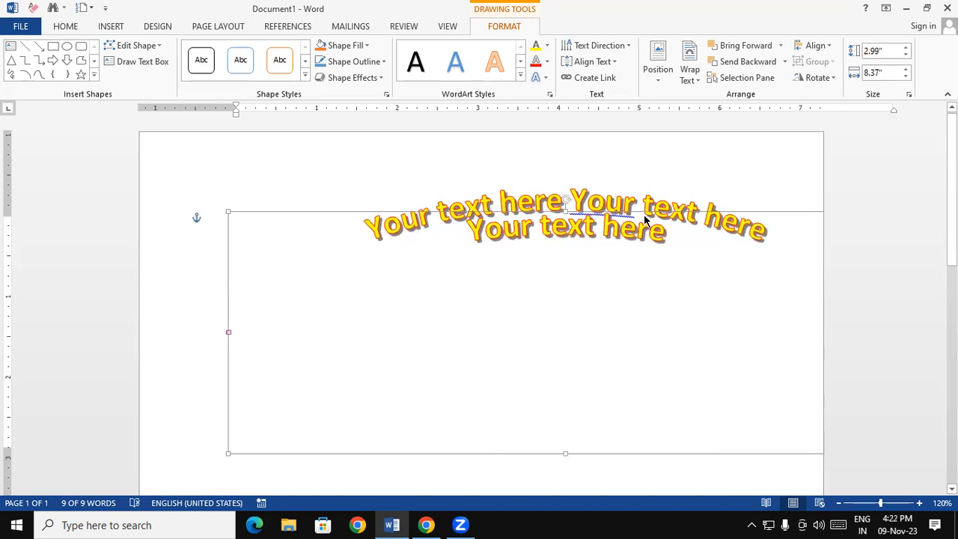
drag(644, 214, 425, 215)
drag(683, 336, 932, 380)
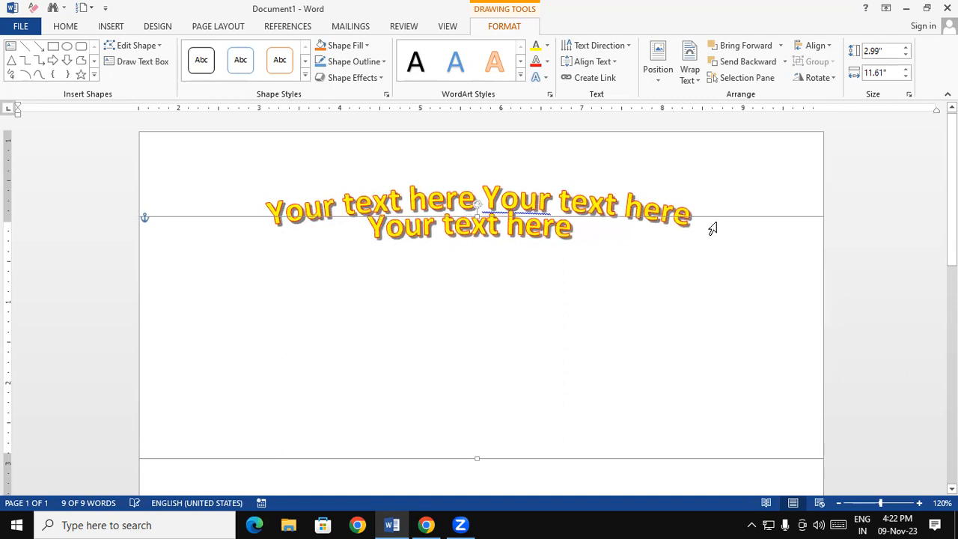
drag(712, 217, 594, 190)
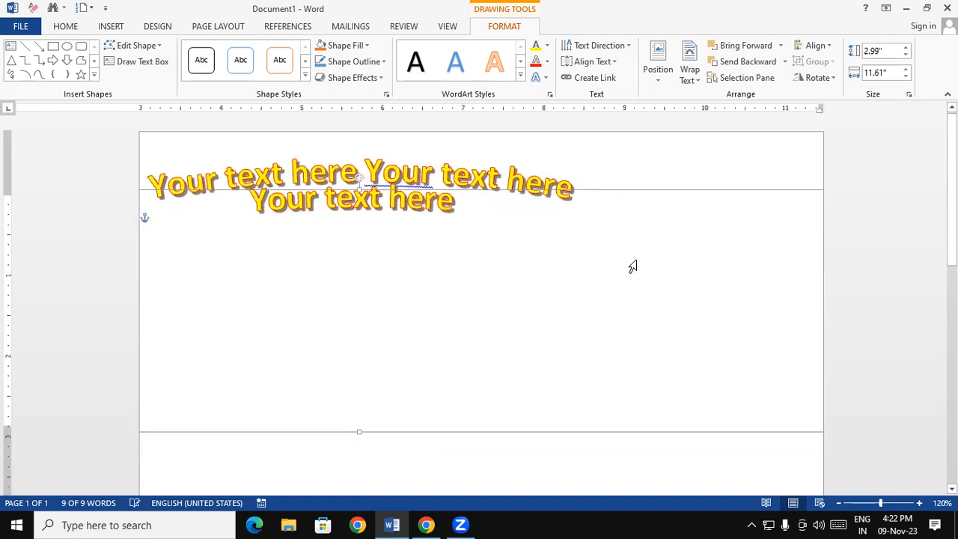
drag(696, 433, 557, 413)
drag(692, 415, 552, 528)
drag(551, 310, 773, 323)
Delete "text here" from the WordArt's second line along with the blank line after it, and deselect the object
triple_click(491, 207)
click(508, 267)
drag(500, 276, 386, 279)
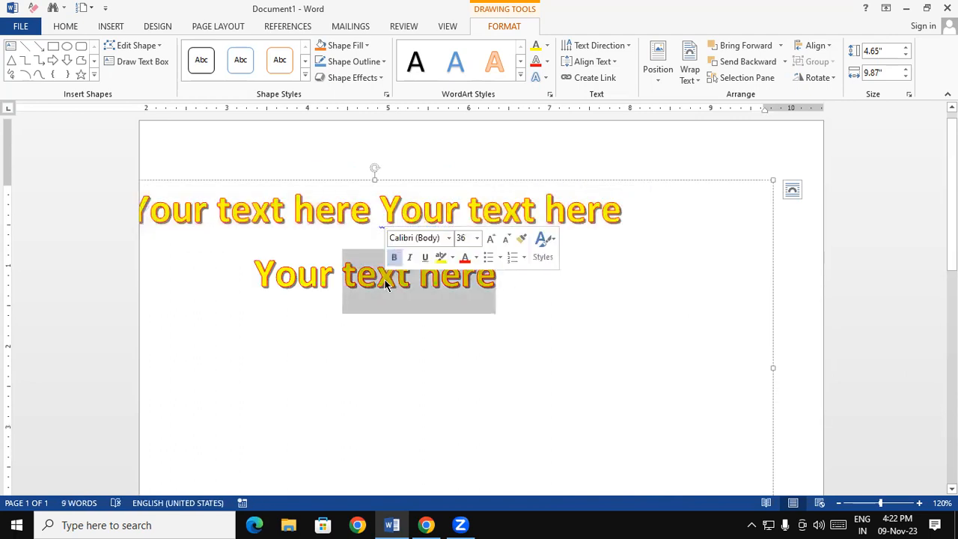
key(BackSpace)
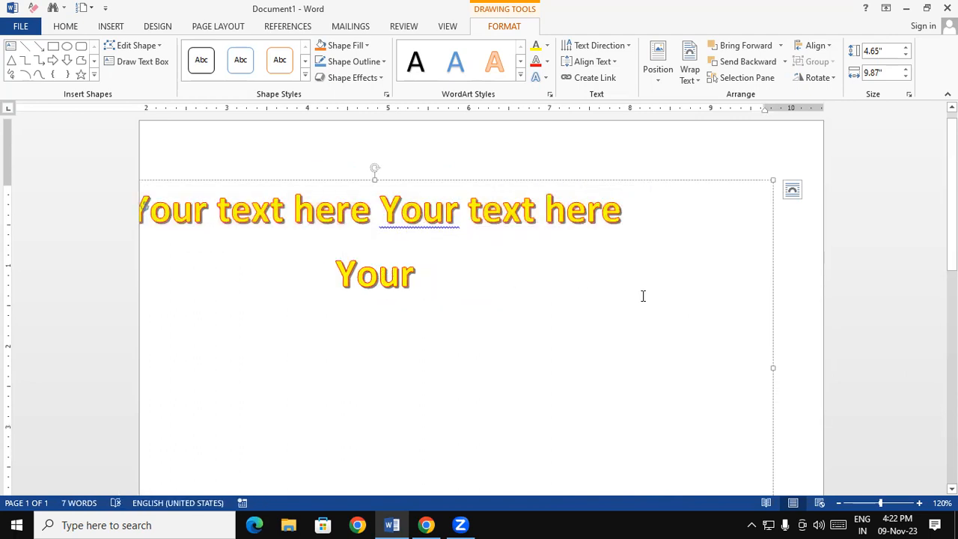
key(Delete)
key(Delete)
key(Delete)
key(Delete)
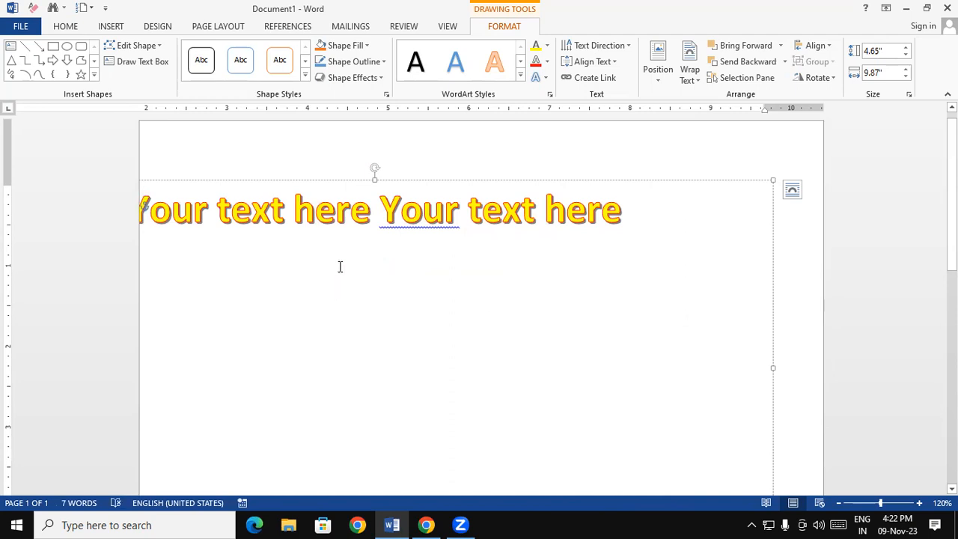
click(797, 321)
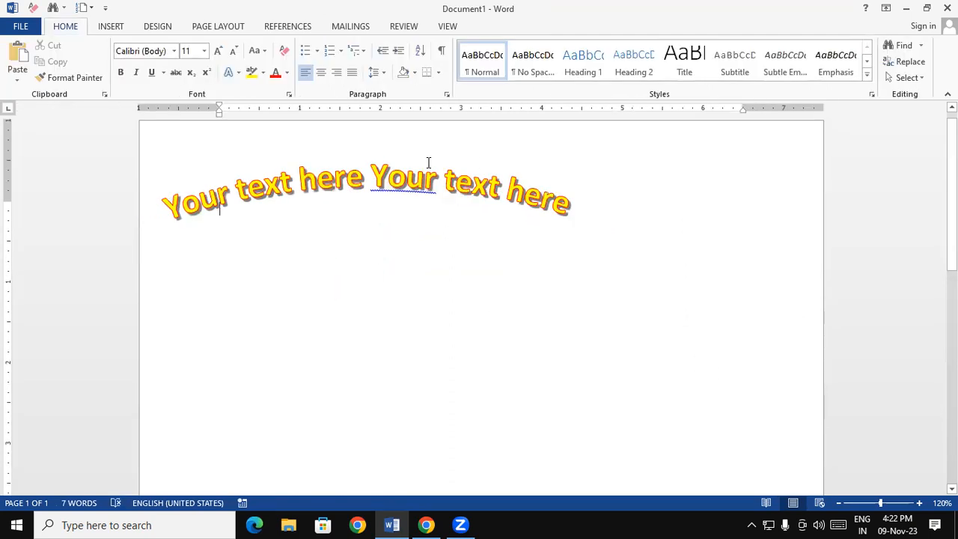
Replace the WordArt's first line with "Gayatri Institute of Technology" and deselect the object
click(374, 193)
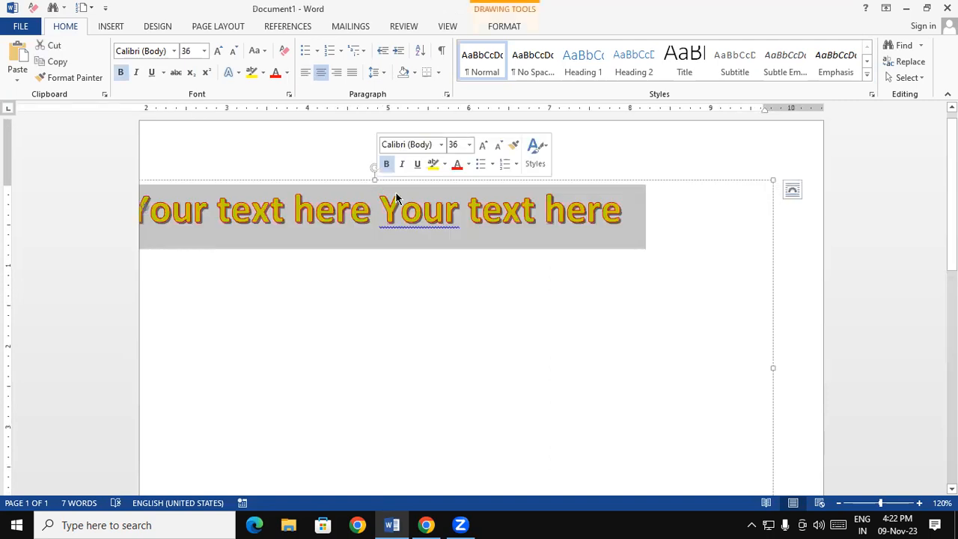
click(410, 180)
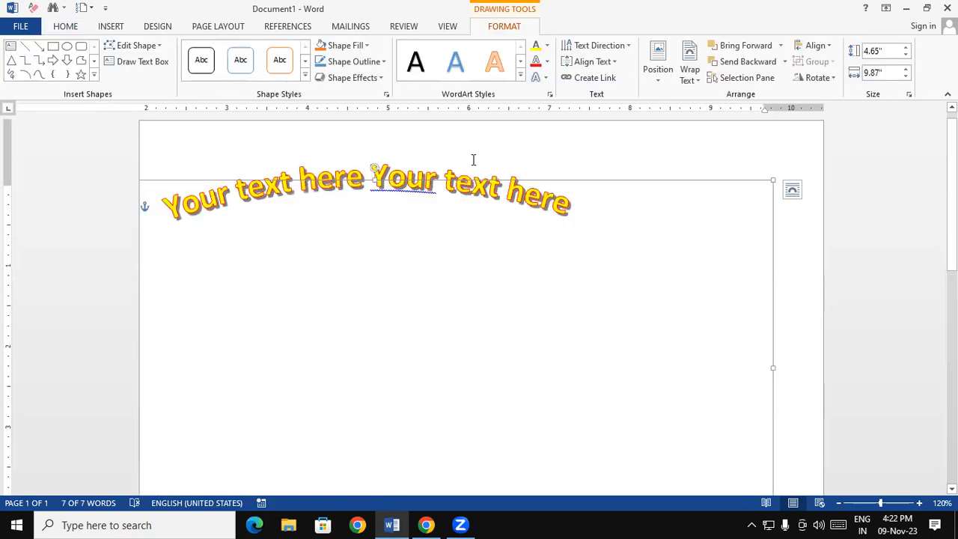
click(553, 206)
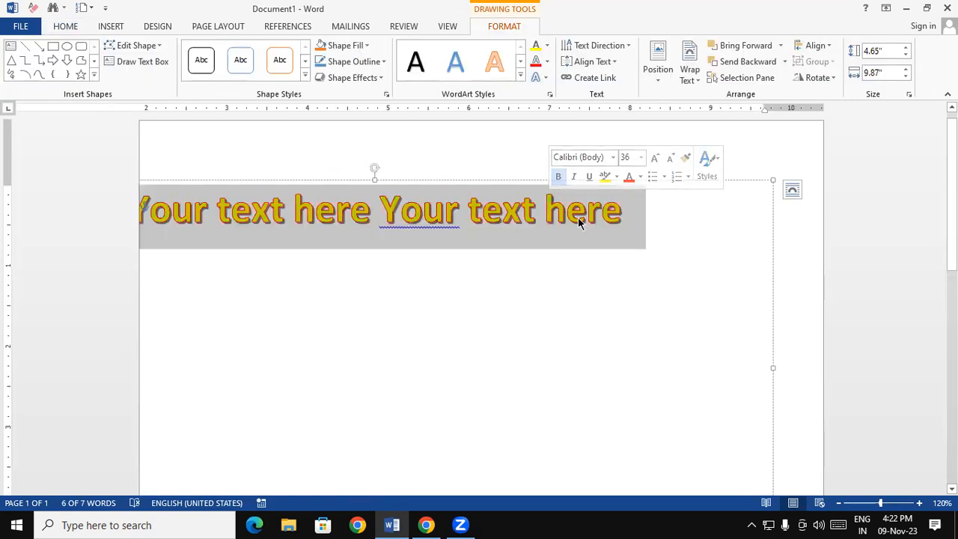
text(Gayatri)
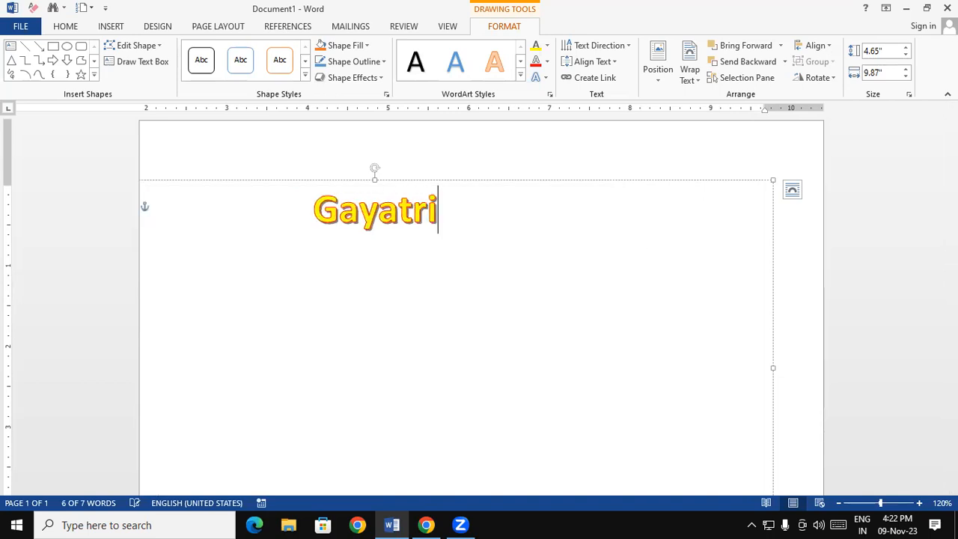
text( Ins)
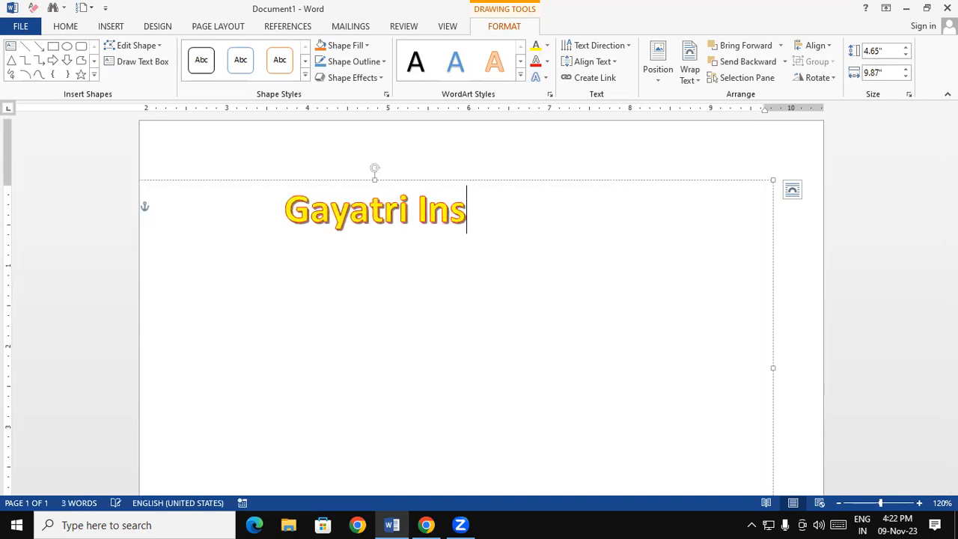
text(titut)
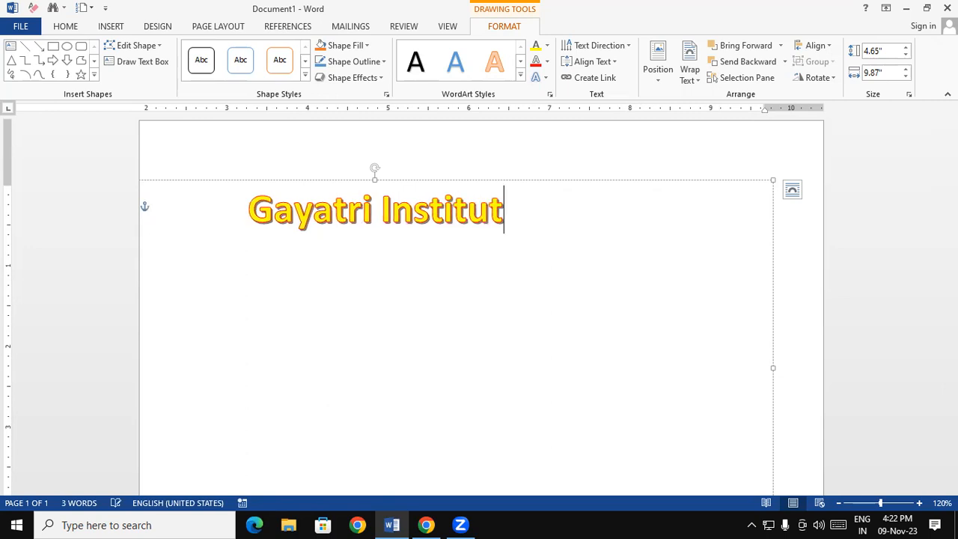
text(e of T)
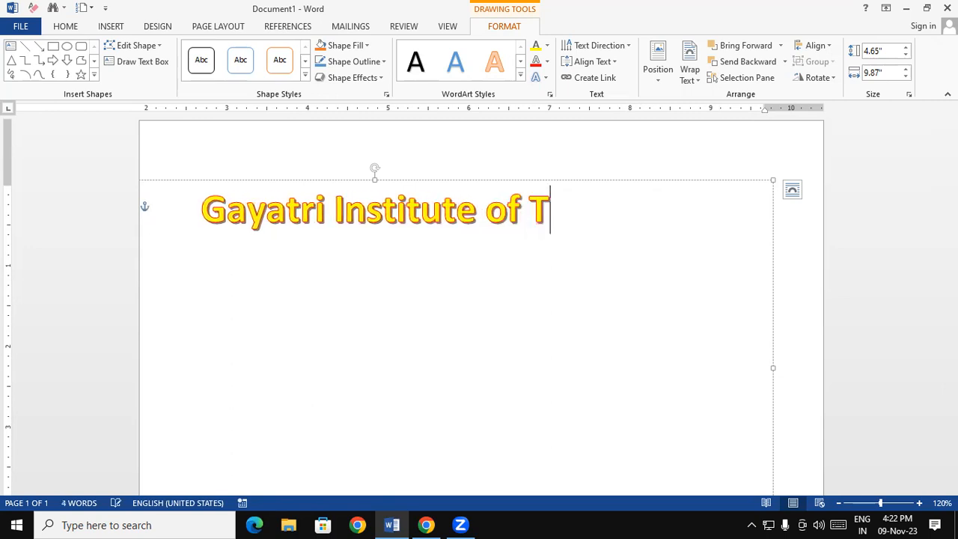
text(echnol)
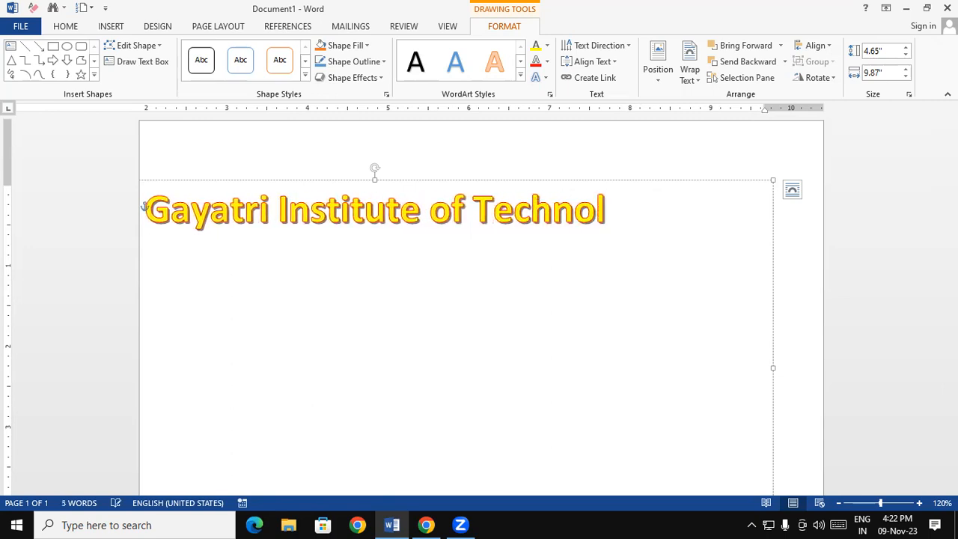
text(ogy)
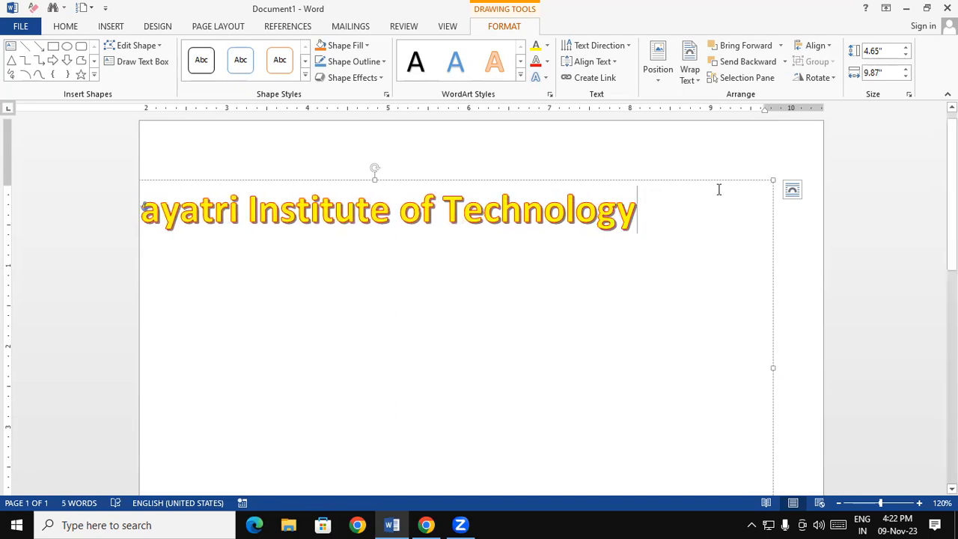
click(695, 160)
Resize the WordArt box to about 8.62" wide by 6.9" high for a steeper arch, and roughly center the text near the page's top
click(516, 209)
click(499, 181)
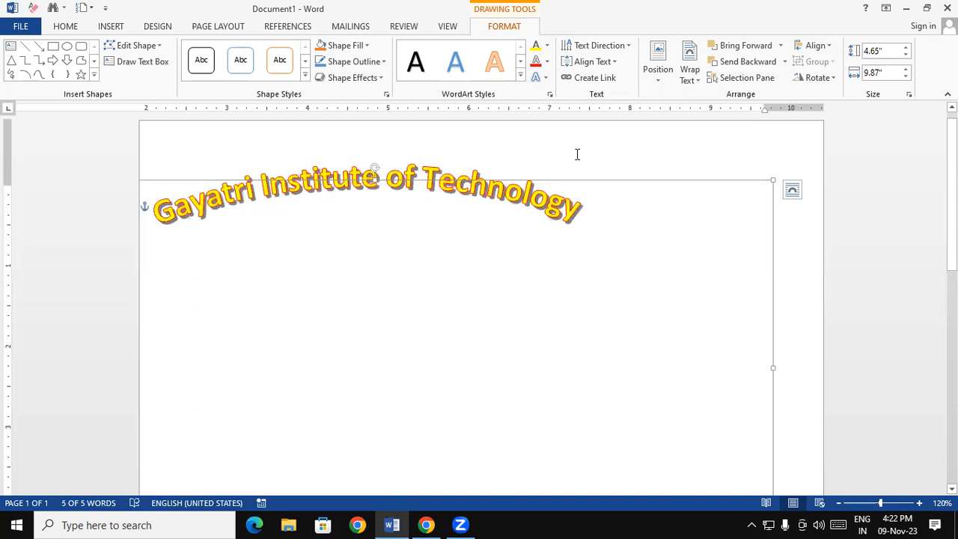
drag(582, 181, 658, 158)
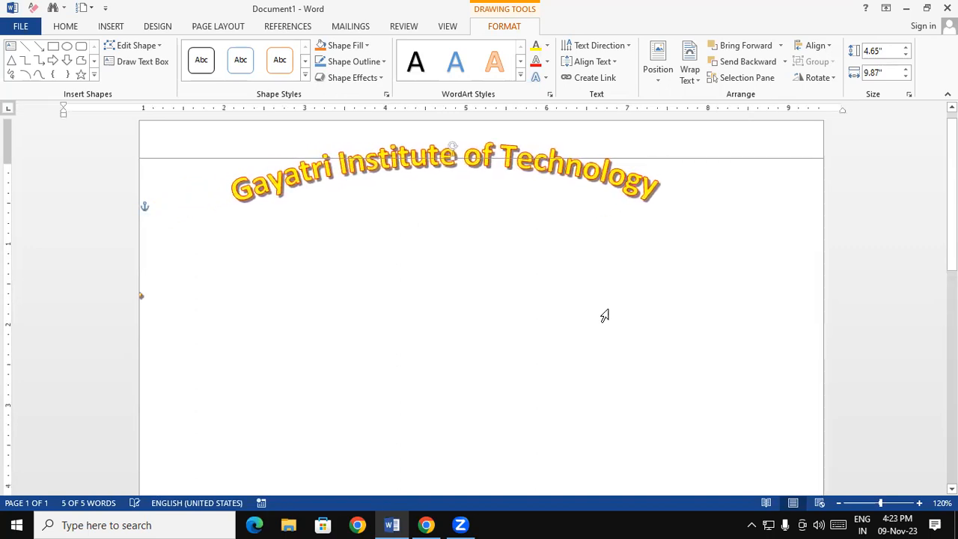
scroll(654, 301, down, 5)
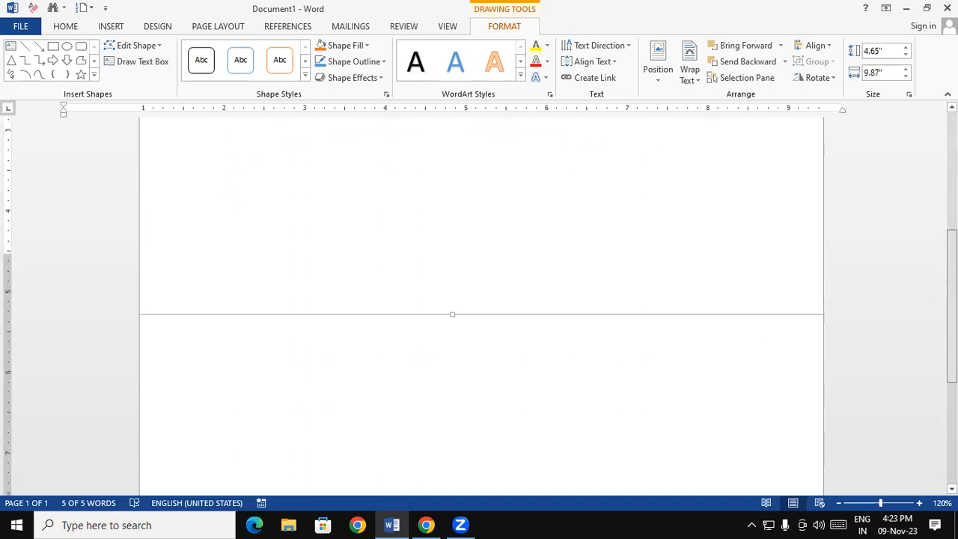
scroll(769, 271, up, 1)
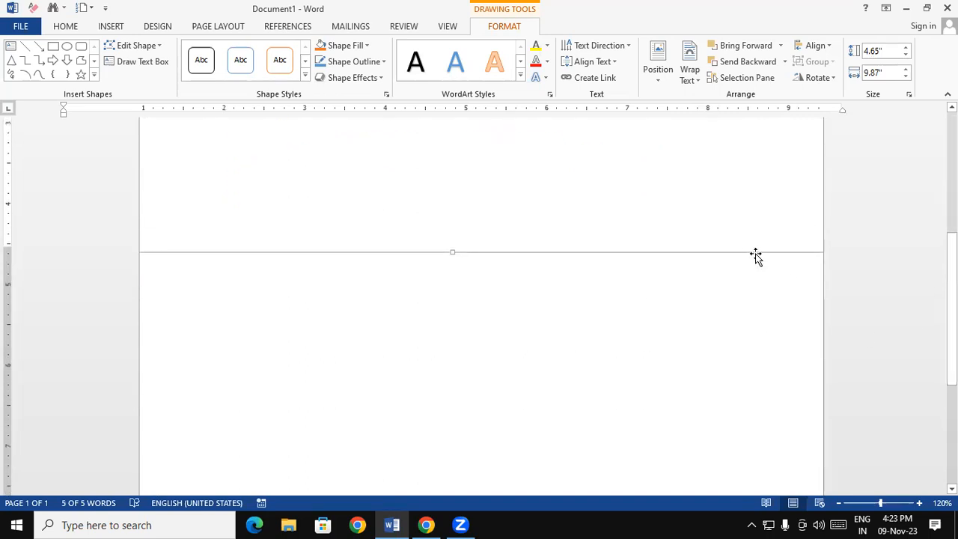
drag(732, 255, 701, 275)
scroll(950, 224, down, 8)
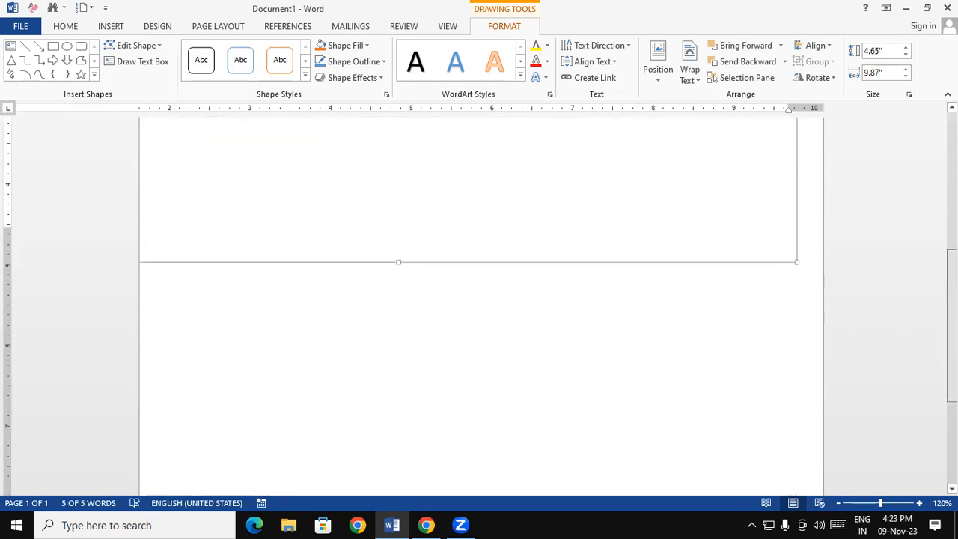
drag(794, 225, 696, 406)
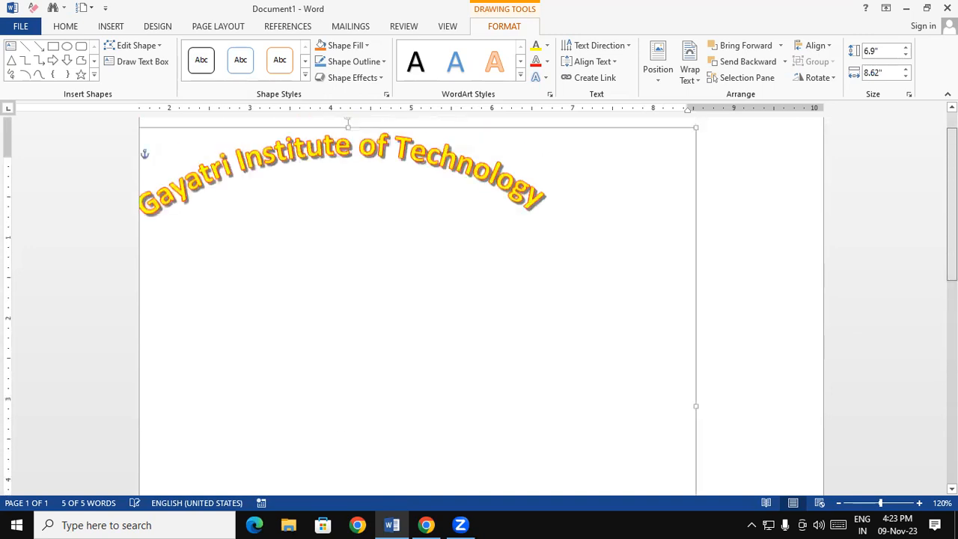
scroll(932, 214, up, 2)
drag(396, 194, 471, 173)
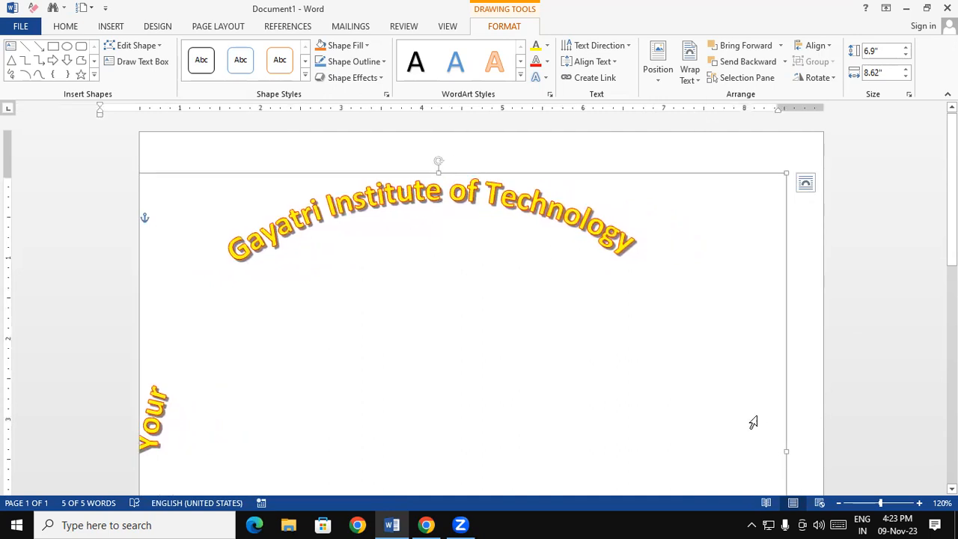
Try reducing the WordArt text's font size to 26, and undo the reduction
click(65, 26)
click(233, 51)
click(234, 51)
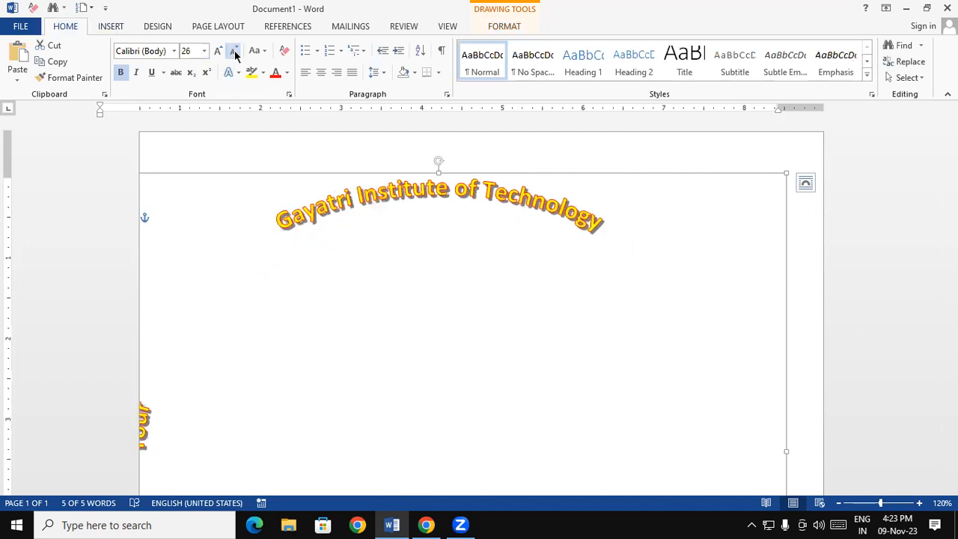
key(ctrl+z)
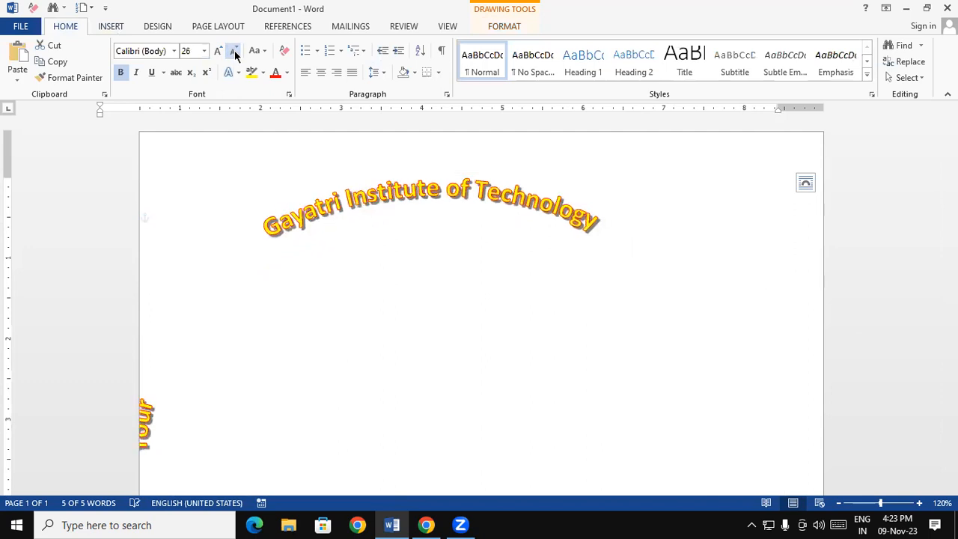
key(ctrl+z)
key(ctrl+z)
Shift the WordArt slightly, delete the leftover word "Your" from its second line, and reselect the whole object
drag(696, 320, 801, 297)
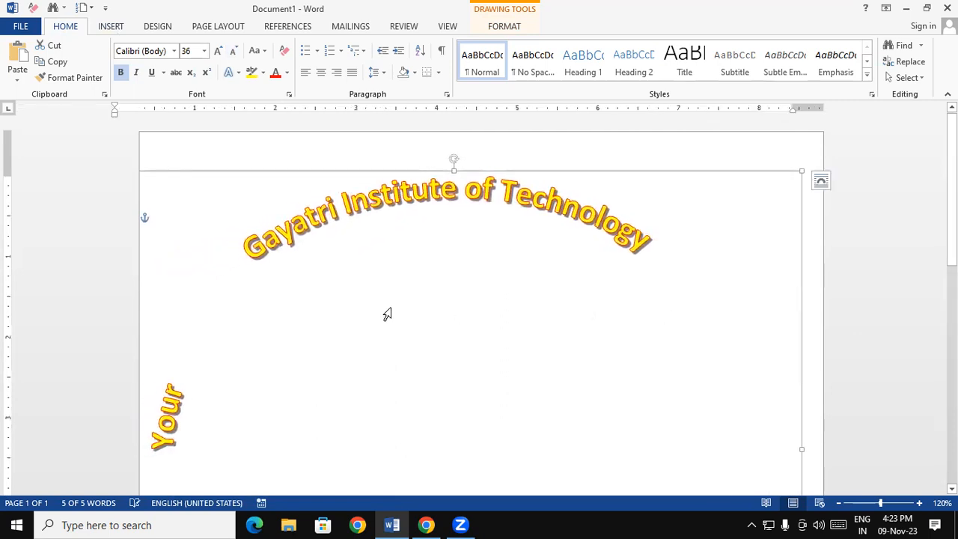
click(299, 270)
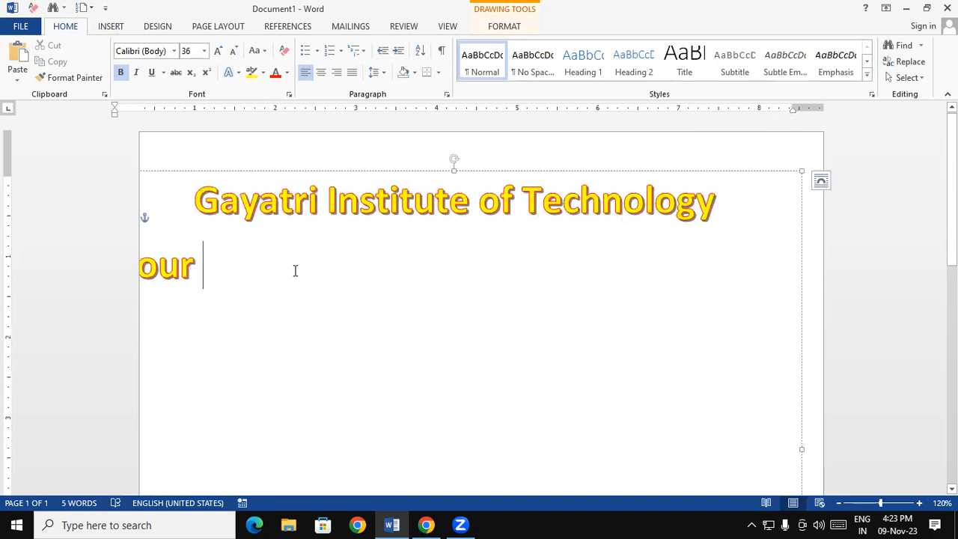
key(BackSpace)
key(BackSpace)
key(BackSpace)
key(BackSpace)
key(BackSpace)
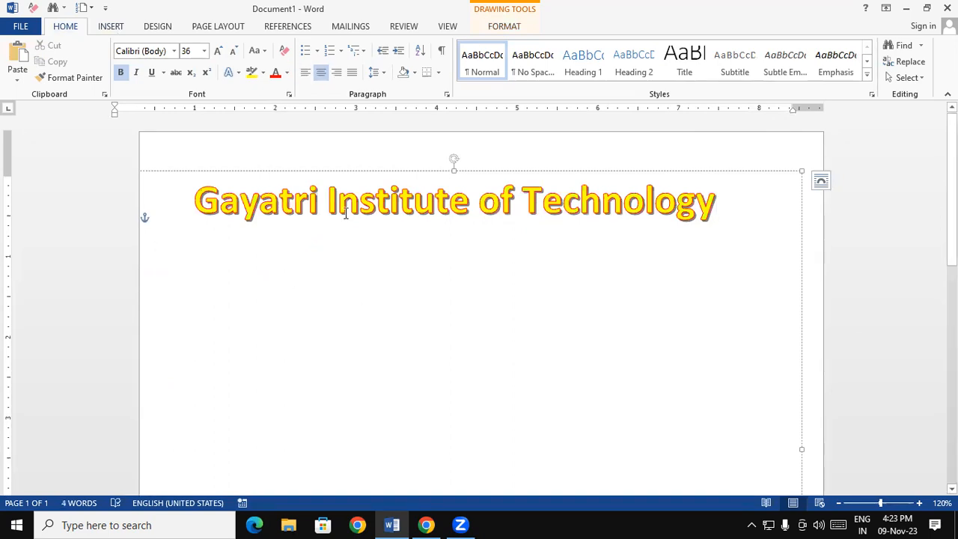
click(503, 154)
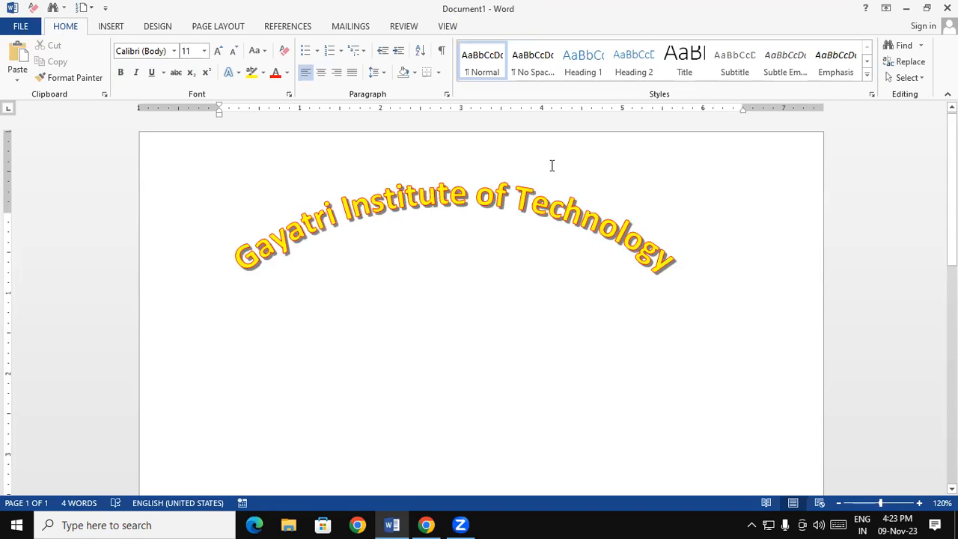
click(527, 182)
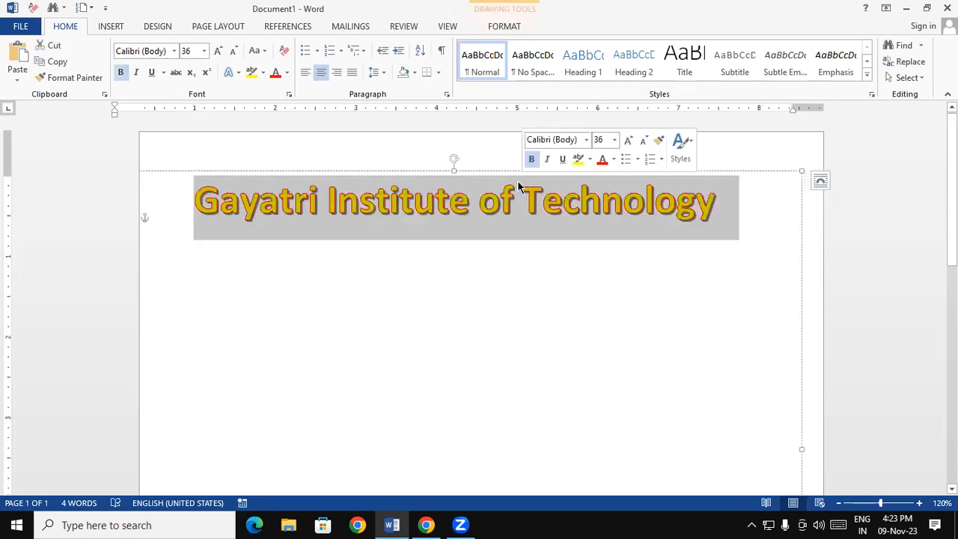
click(499, 171)
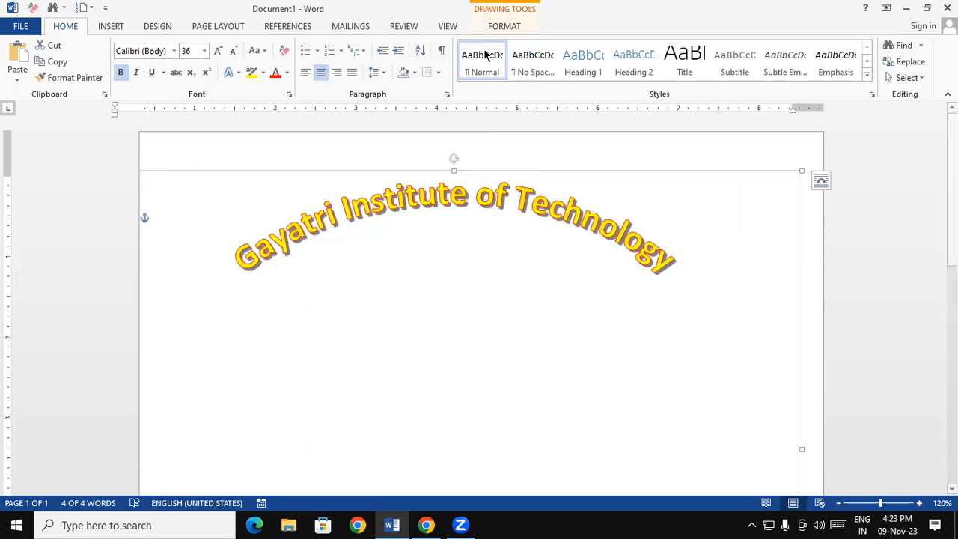
Change the arched WordArt title's text outline to green and its text fill to red, and deselect it
click(503, 26)
click(546, 63)
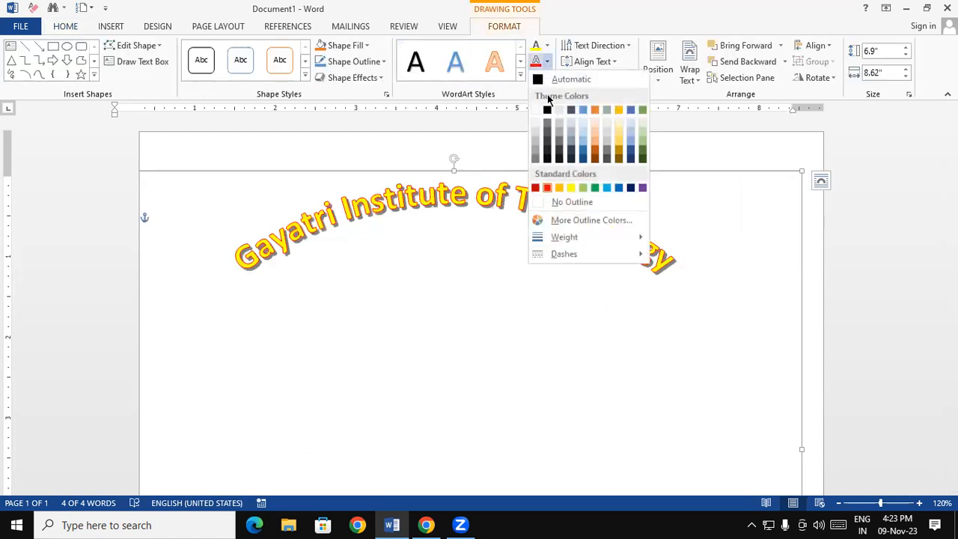
click(595, 188)
click(546, 46)
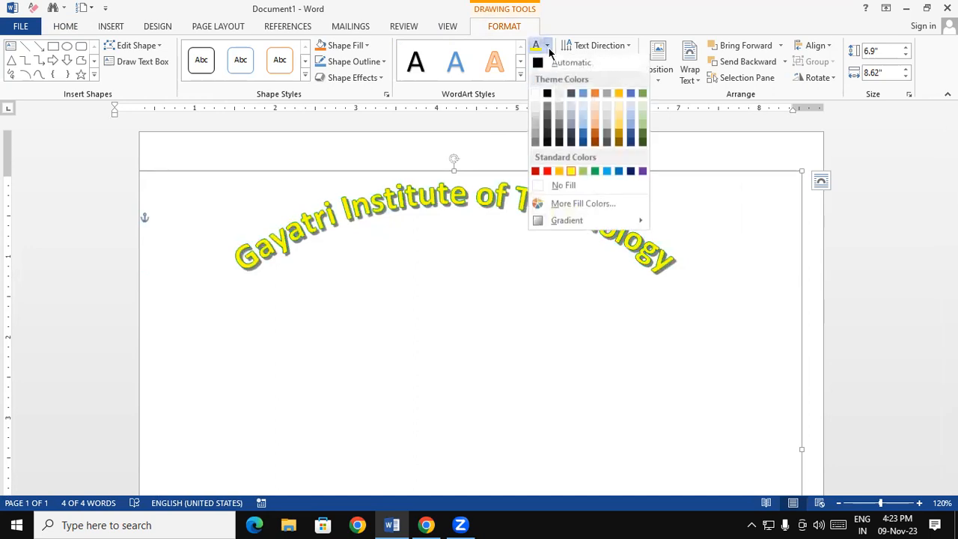
click(549, 172)
click(325, 342)
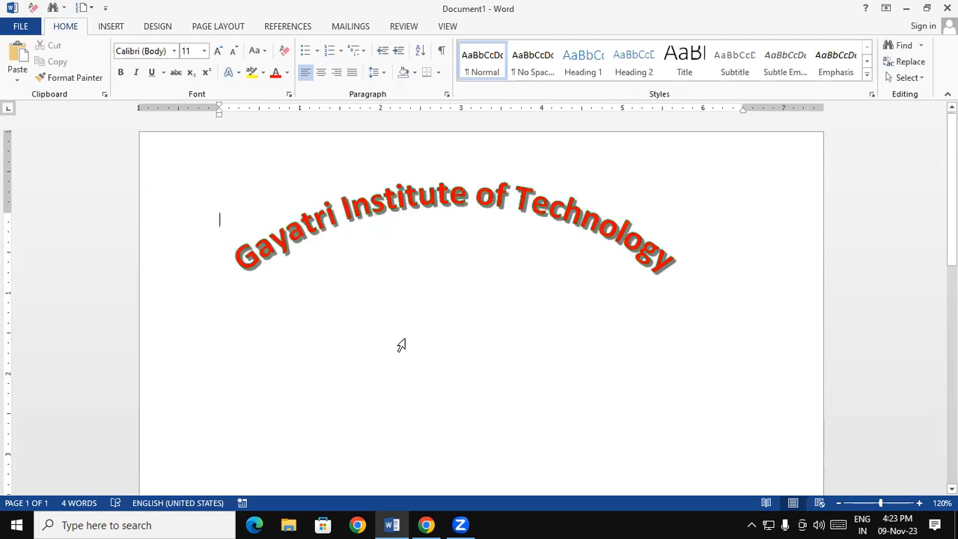
Draw a text box about 3.74" wide by 0.89" high under the arched title and enter the institute's address in it
click(493, 184)
click(479, 172)
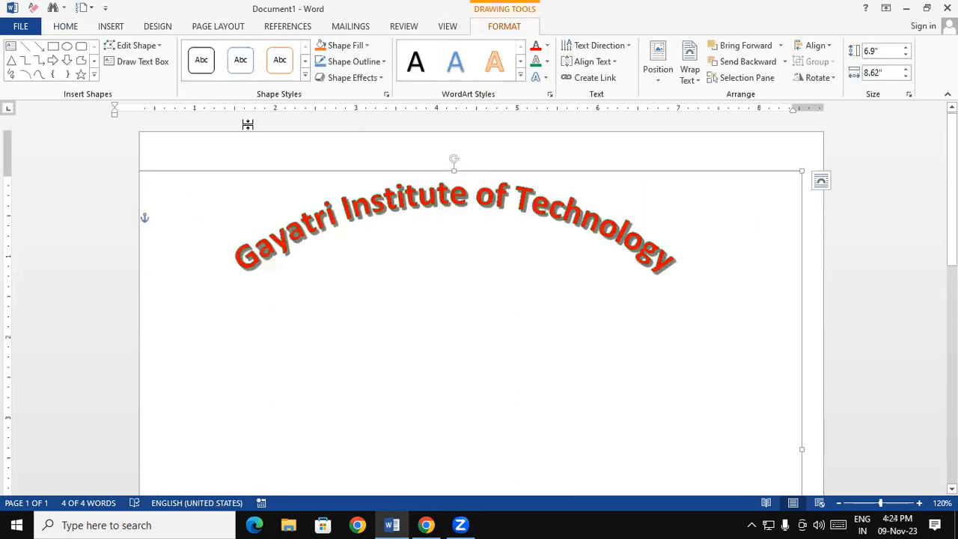
click(141, 63)
drag(303, 259, 364, 296)
drag(440, 324, 605, 330)
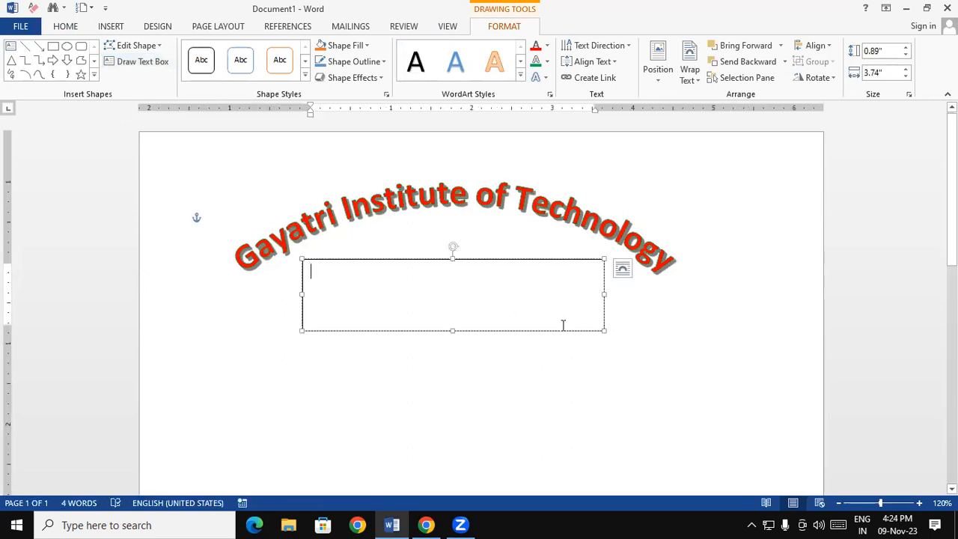
text(Railway Station)
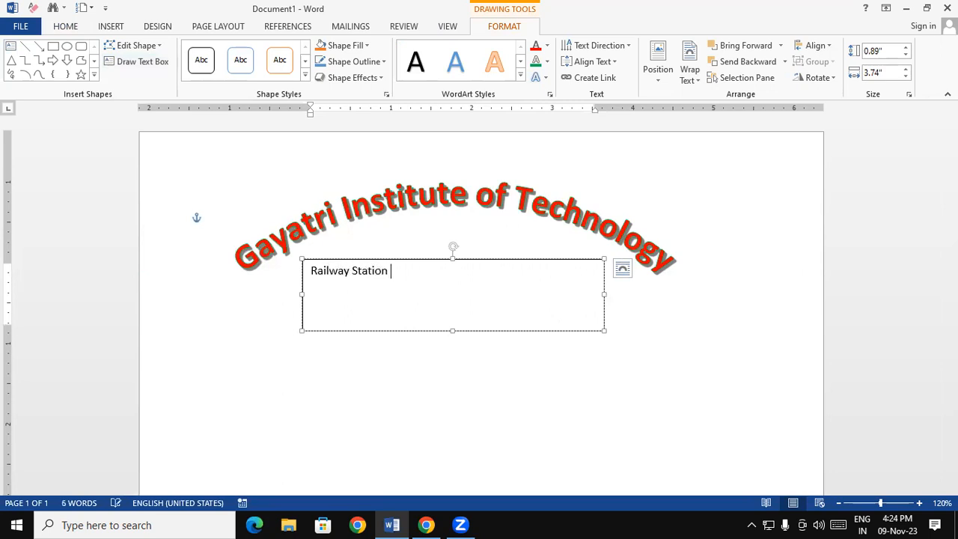
text( Road Padrauna )
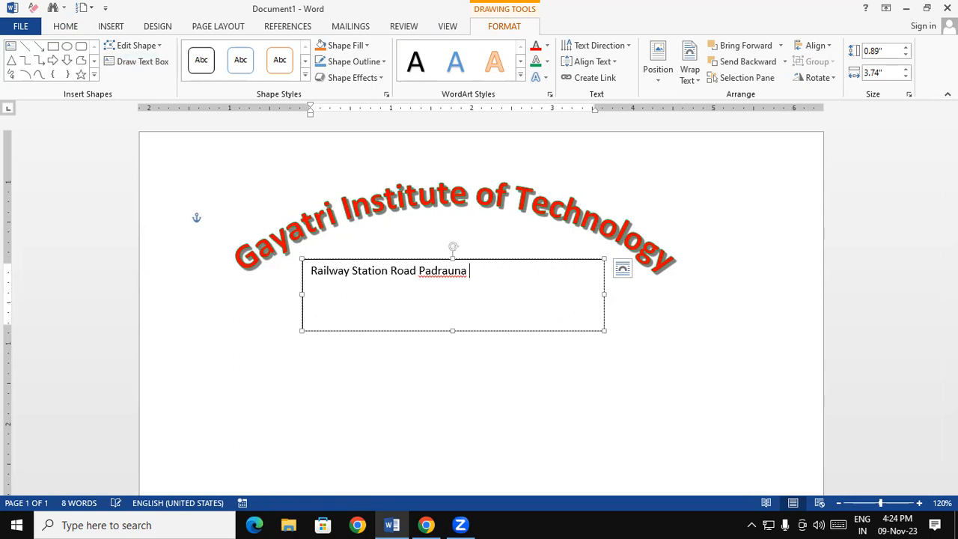
text(Kushinagar)
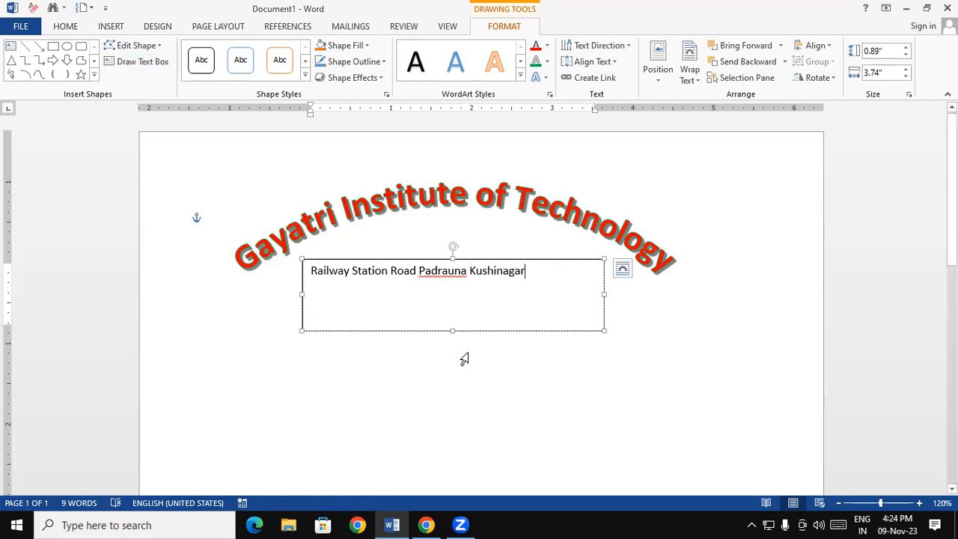
Shift the address text box slightly to the right under the arch and remove its shape outline
click(479, 330)
drag(480, 330, 477, 330)
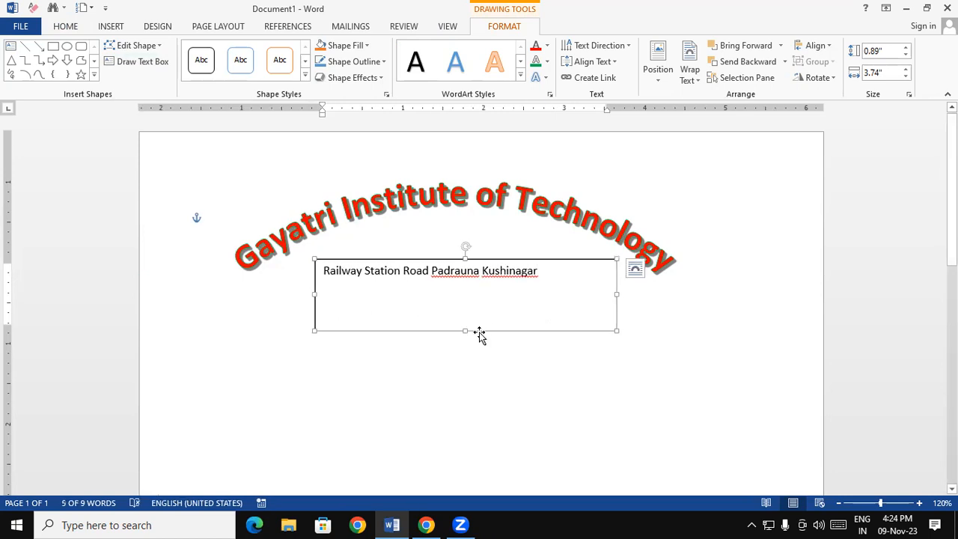
click(797, 159)
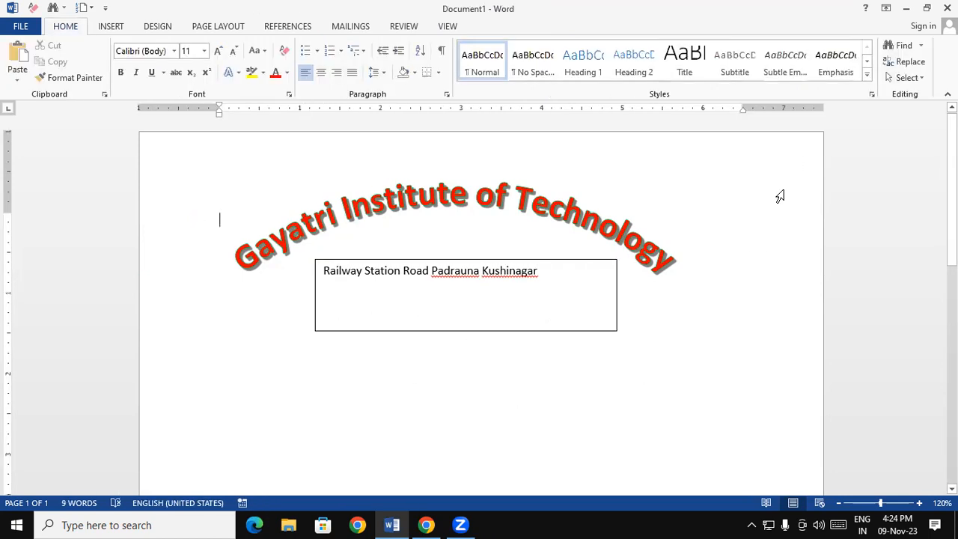
click(504, 331)
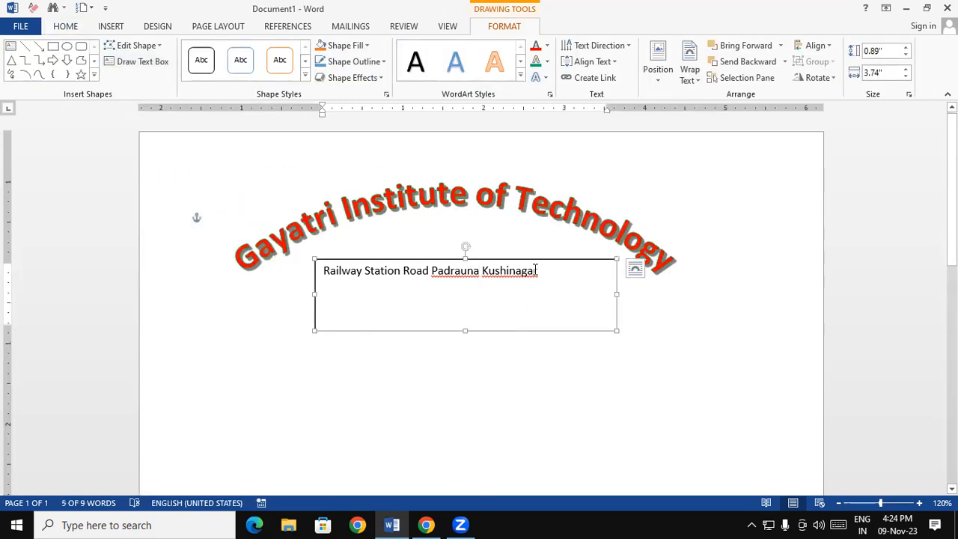
click(376, 64)
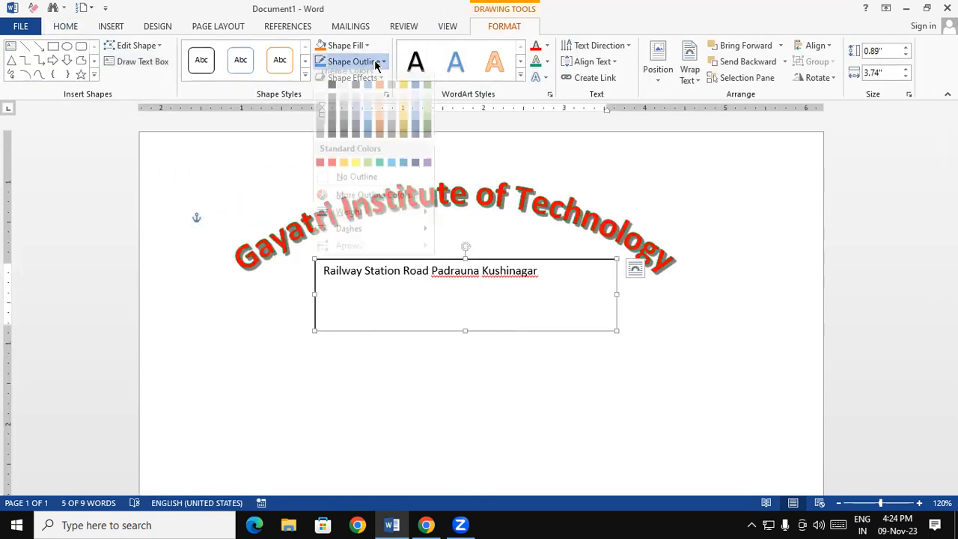
click(362, 184)
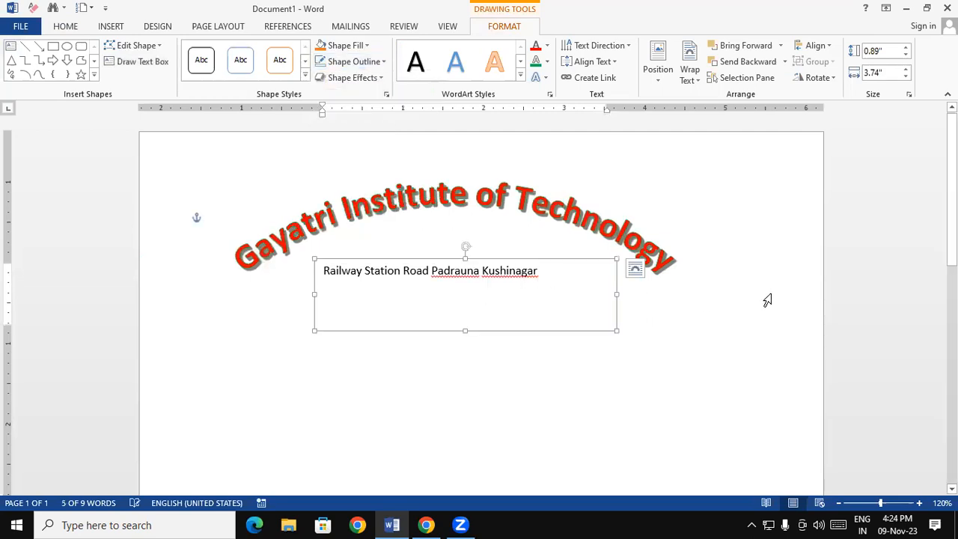
click(807, 154)
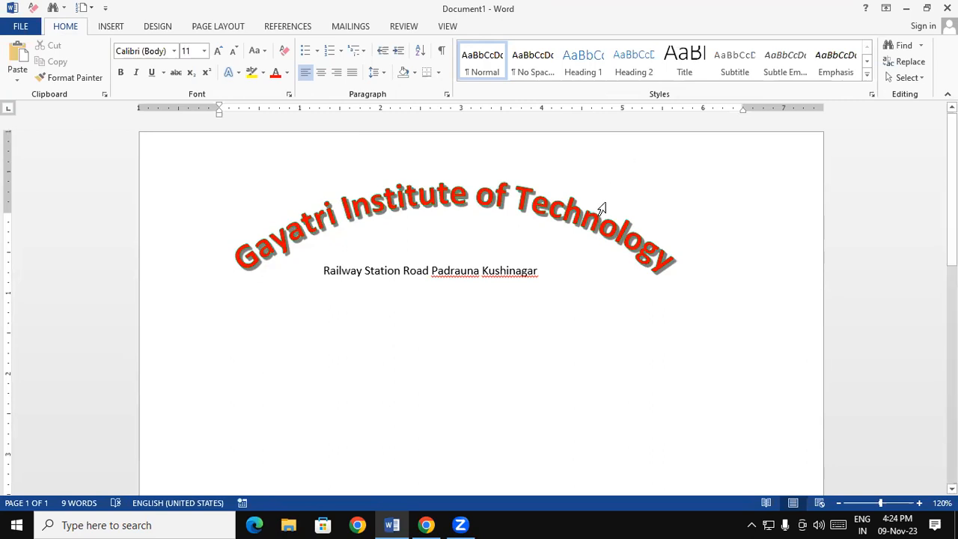
Clear the title and address from the page, and insert a rectangle about 4.13" wide by 1.29" high near the page's upper middle
drag(601, 203, 602, 202)
key(Delete)
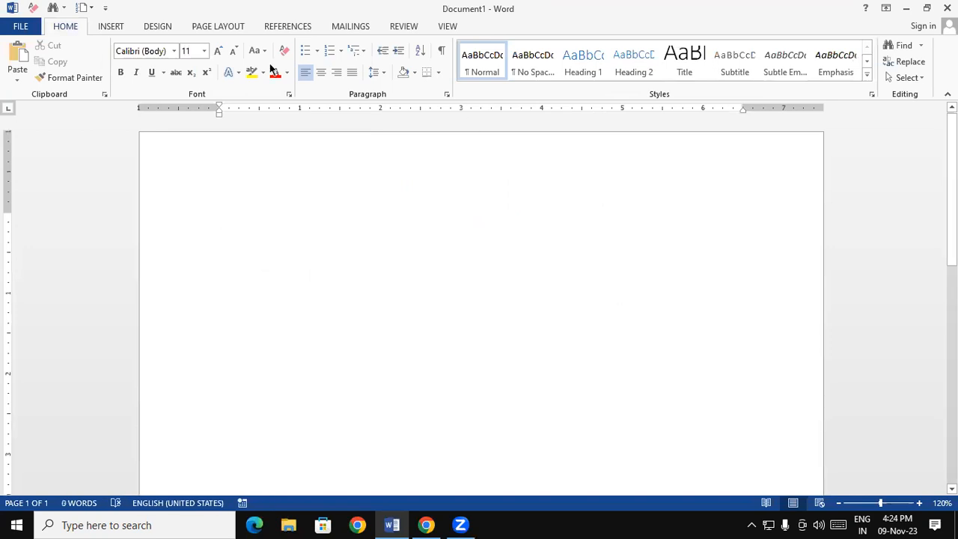
click(120, 30)
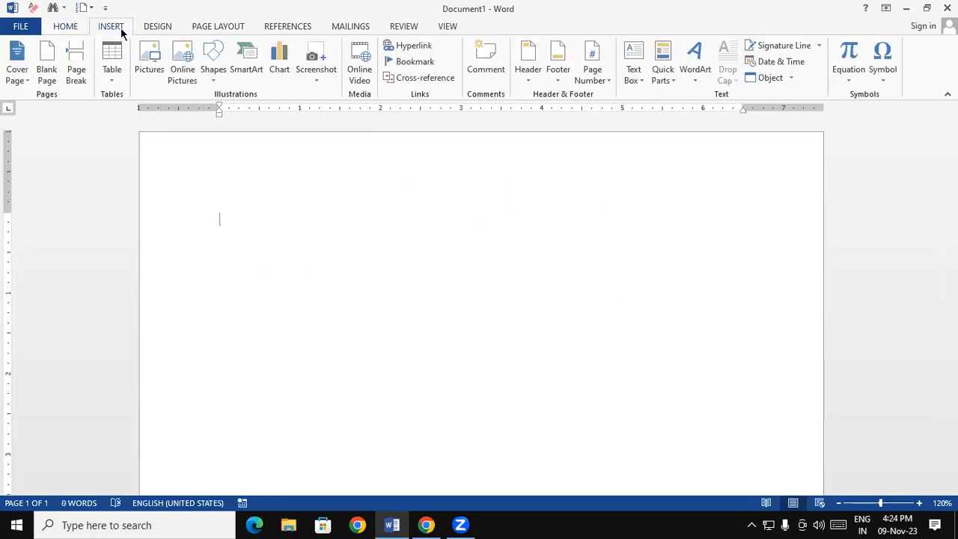
click(214, 71)
click(249, 110)
drag(376, 343, 709, 447)
drag(609, 397, 561, 300)
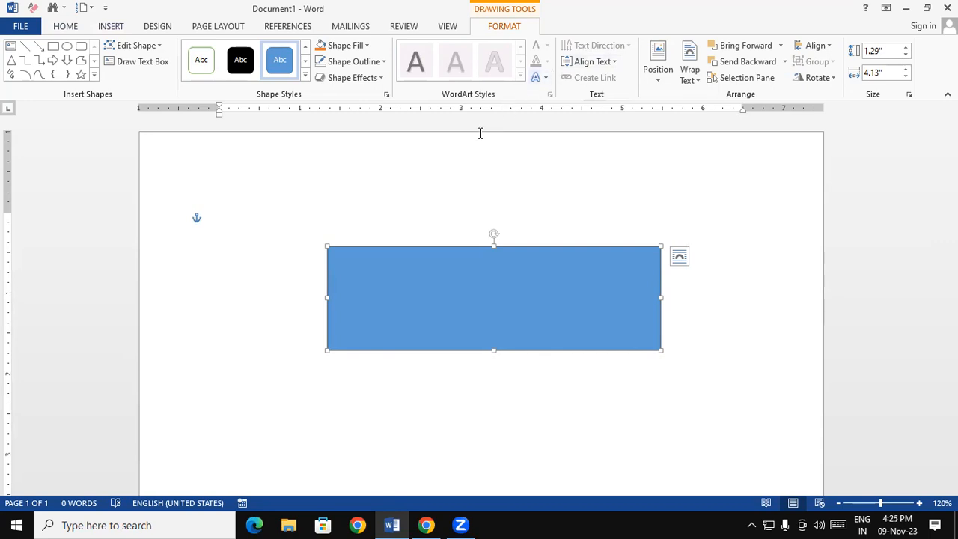
Add the text "Gayatri" inside the blue rectangle
right_click(438, 290)
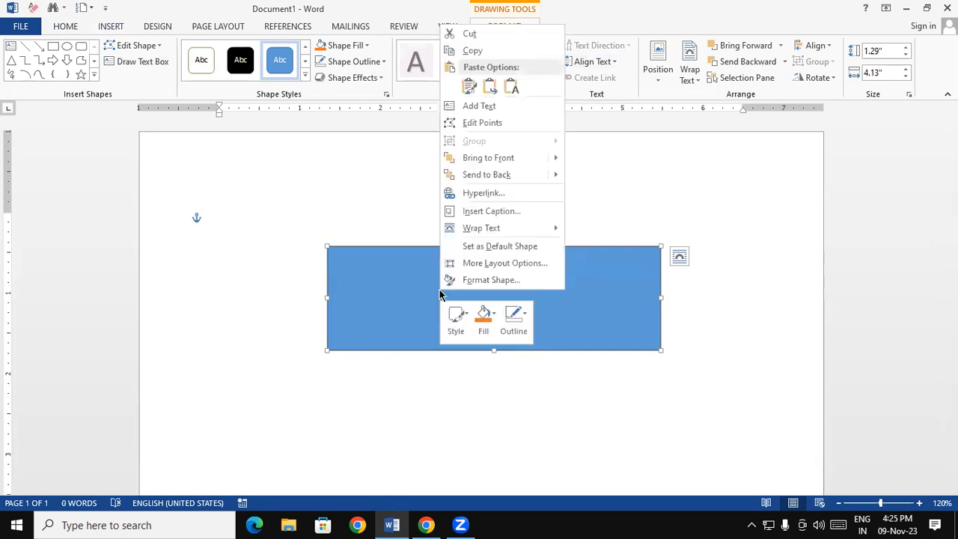
click(474, 108)
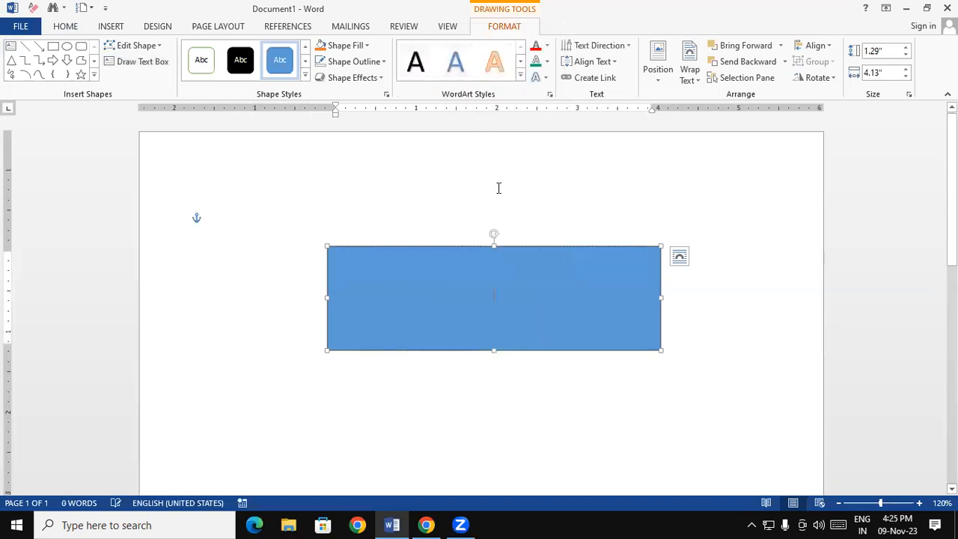
text(Gayatri)
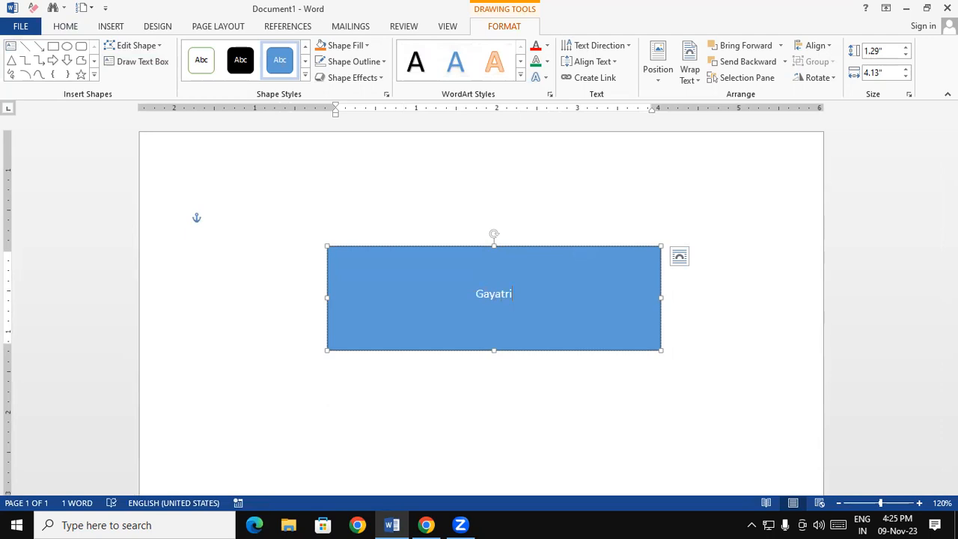
Try rotating the rectangle's text 90° and 270°, and return its direction to Horizontal
click(603, 49)
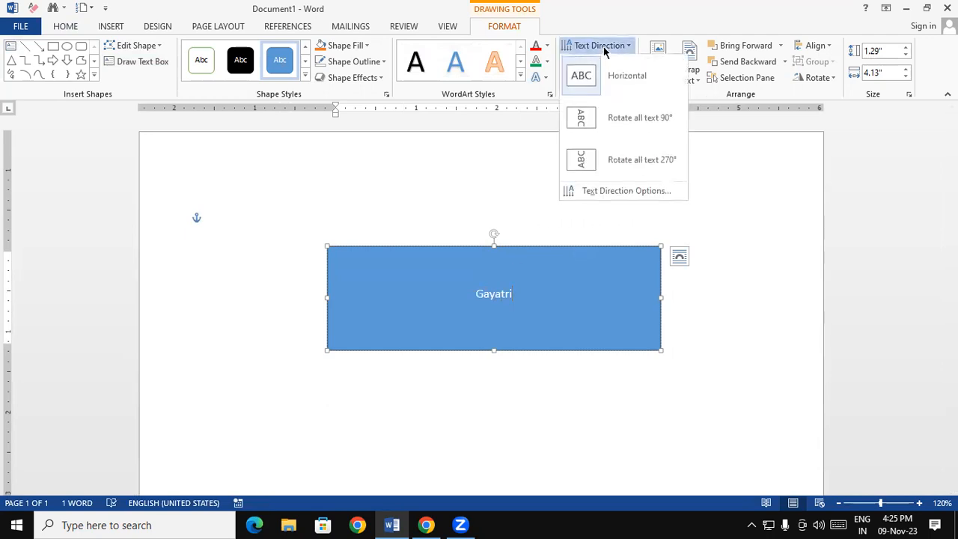
click(629, 129)
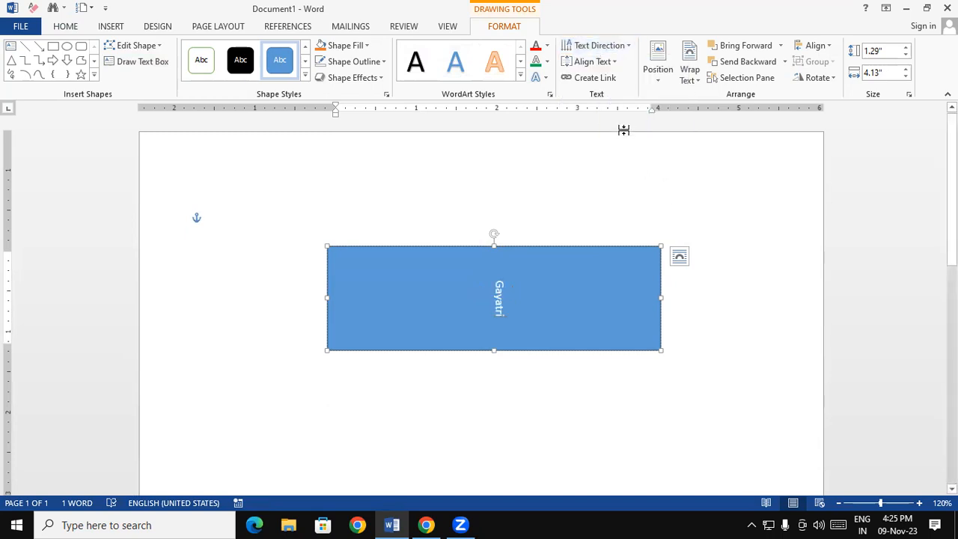
click(598, 48)
click(631, 169)
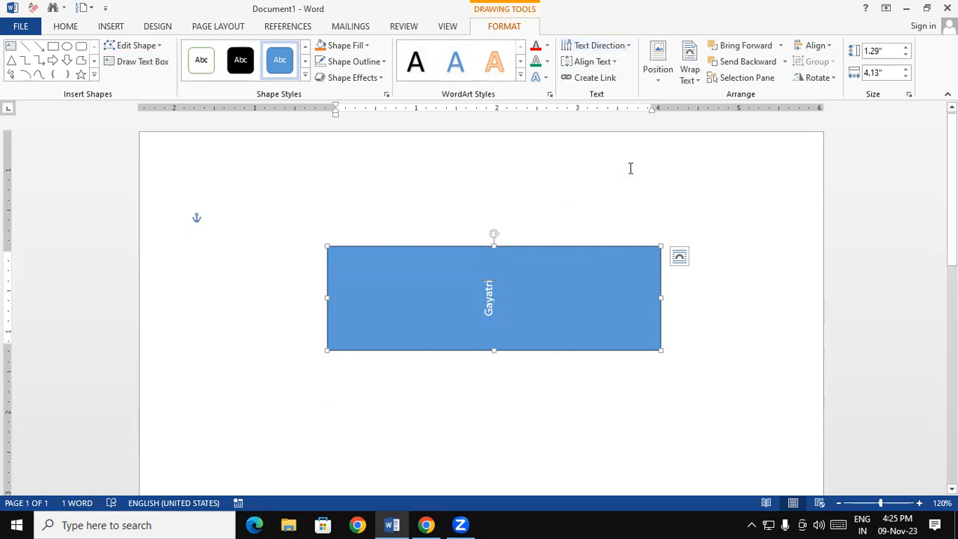
click(609, 46)
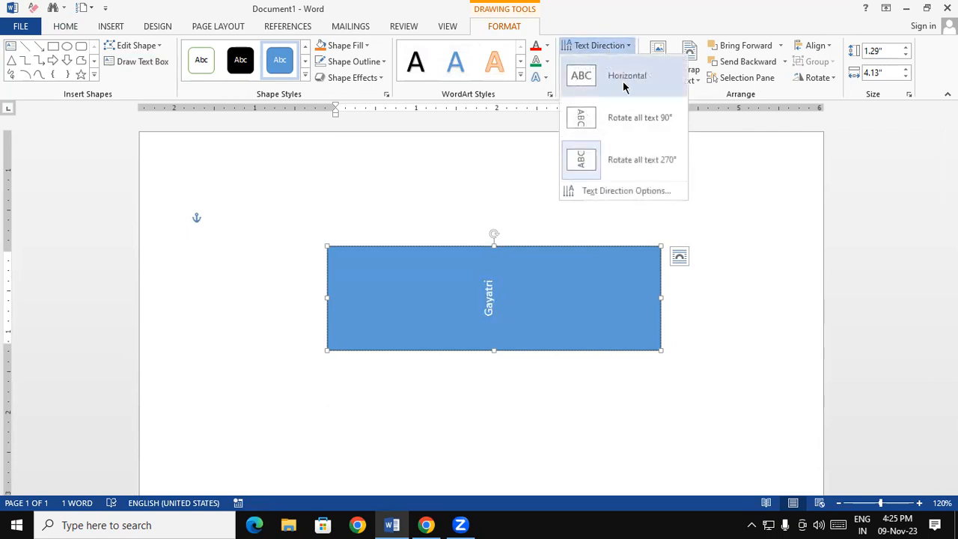
click(622, 81)
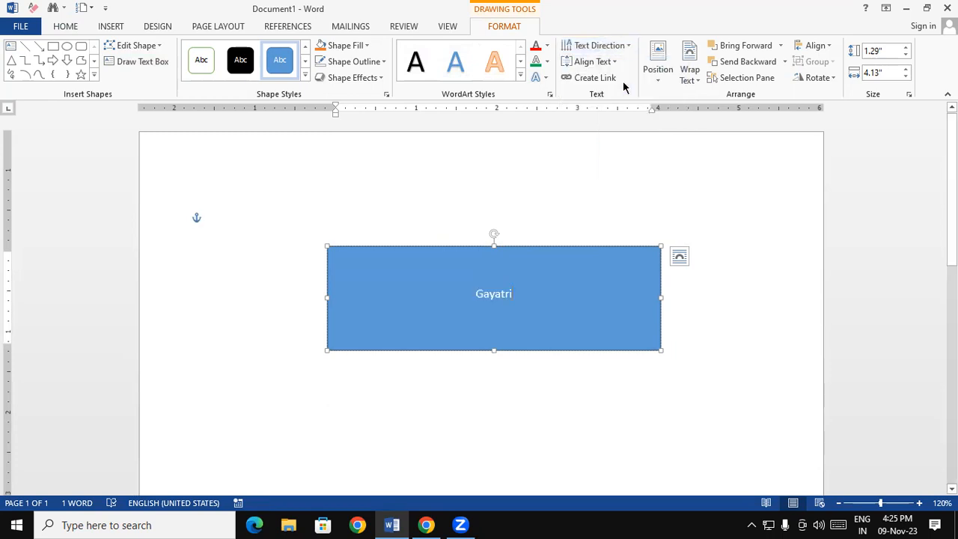
Select the whole rectangle and increase its text's font size to 16
click(608, 62)
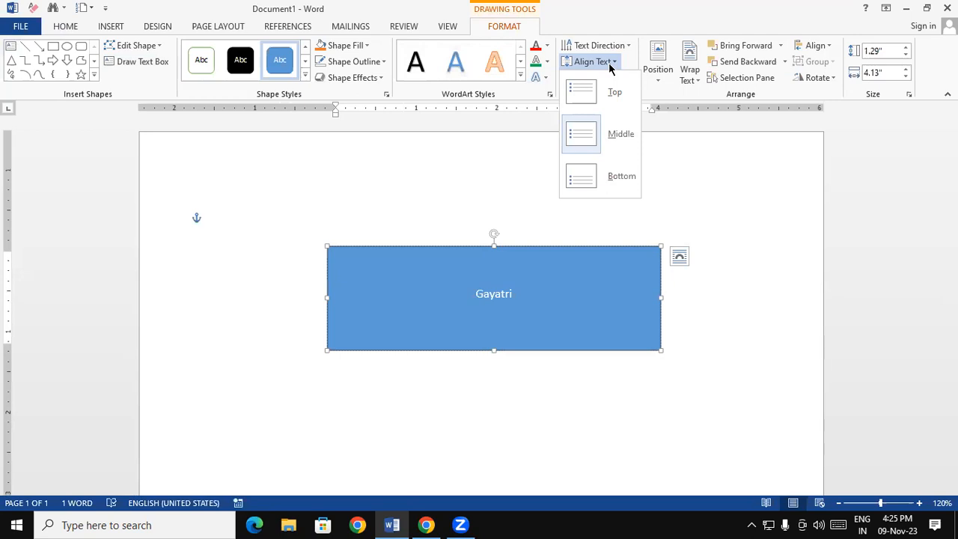
click(511, 247)
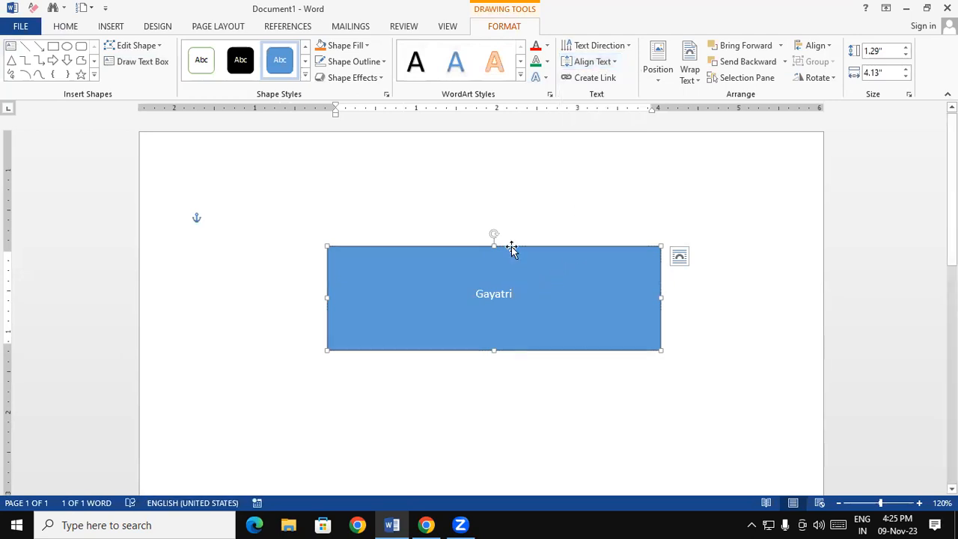
click(65, 27)
click(217, 50)
click(217, 50)
click(217, 50)
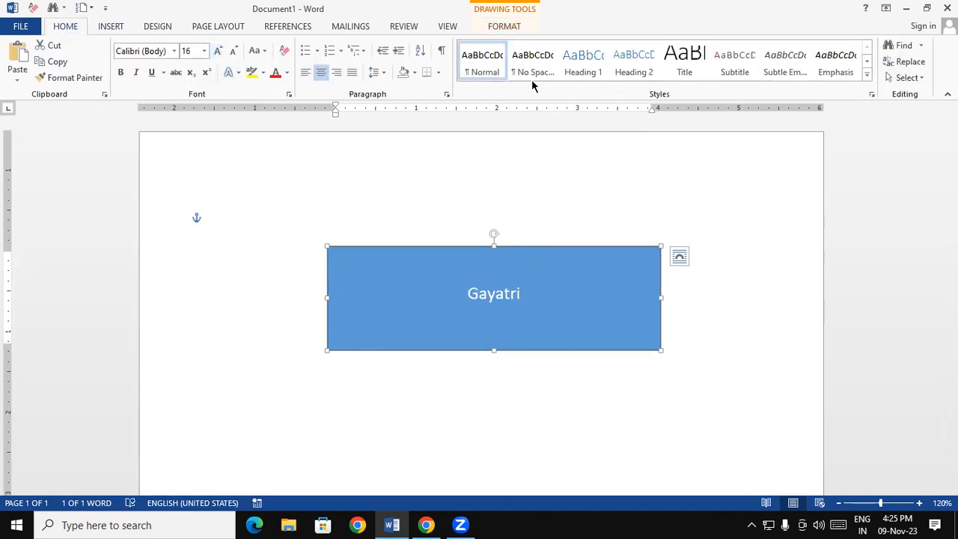
Try the Bottom and Top vertical alignments on the rectangle's text, and set it back to Middle
click(505, 26)
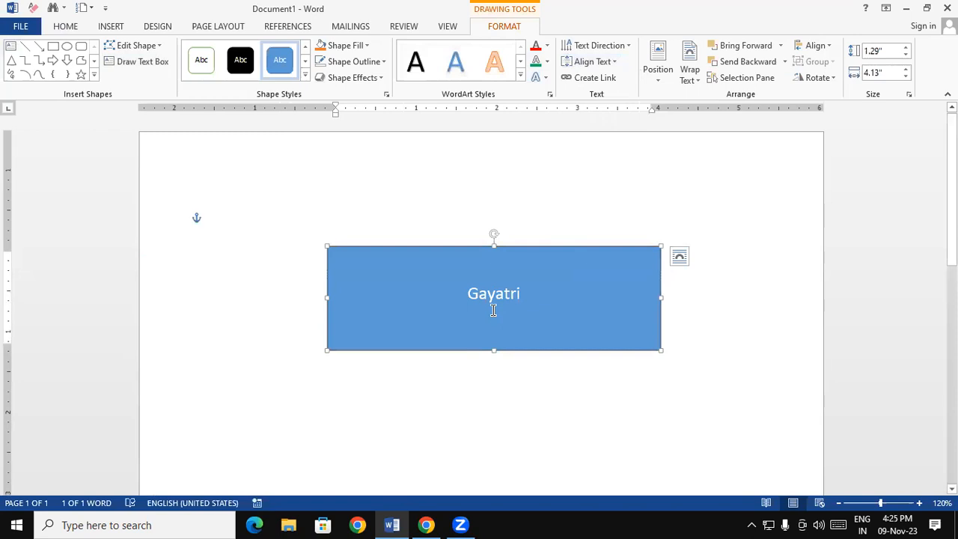
click(587, 62)
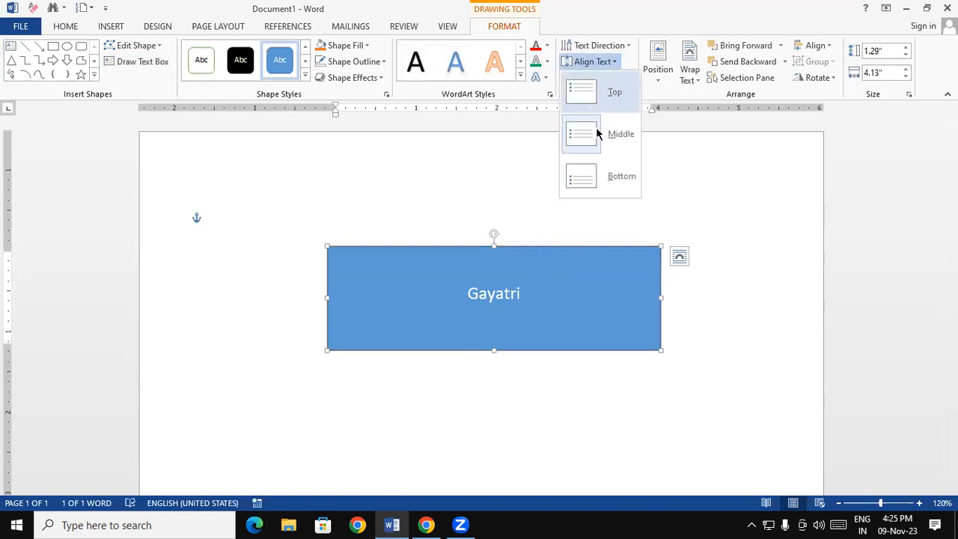
click(610, 178)
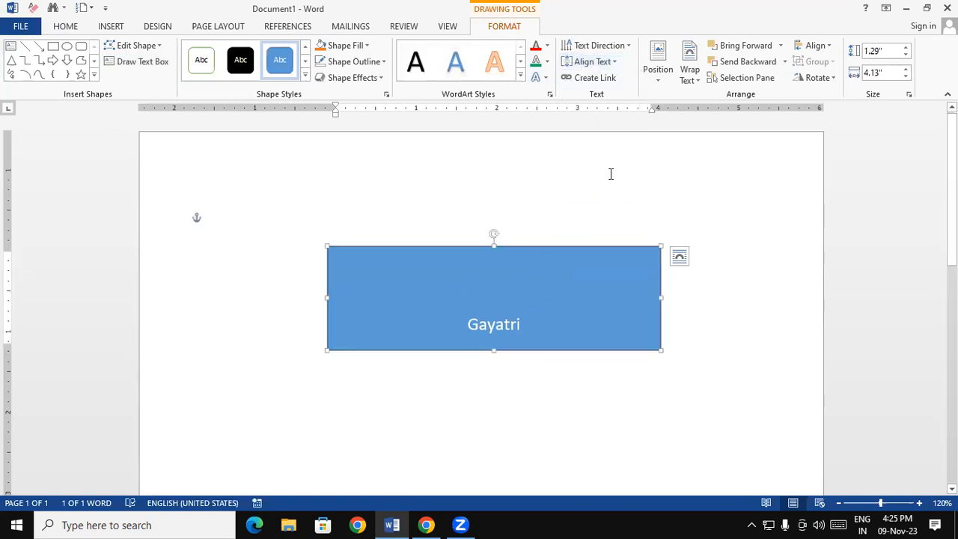
click(588, 62)
click(601, 100)
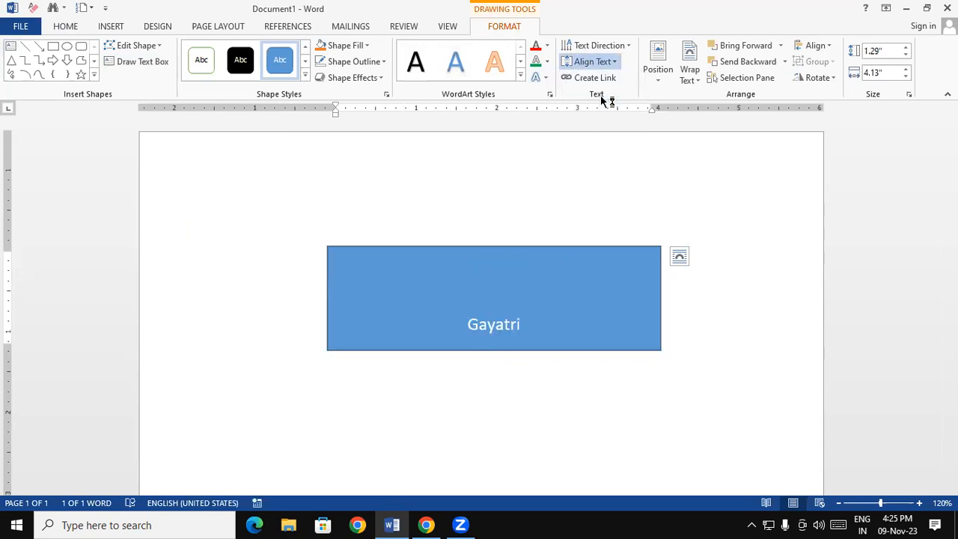
click(603, 63)
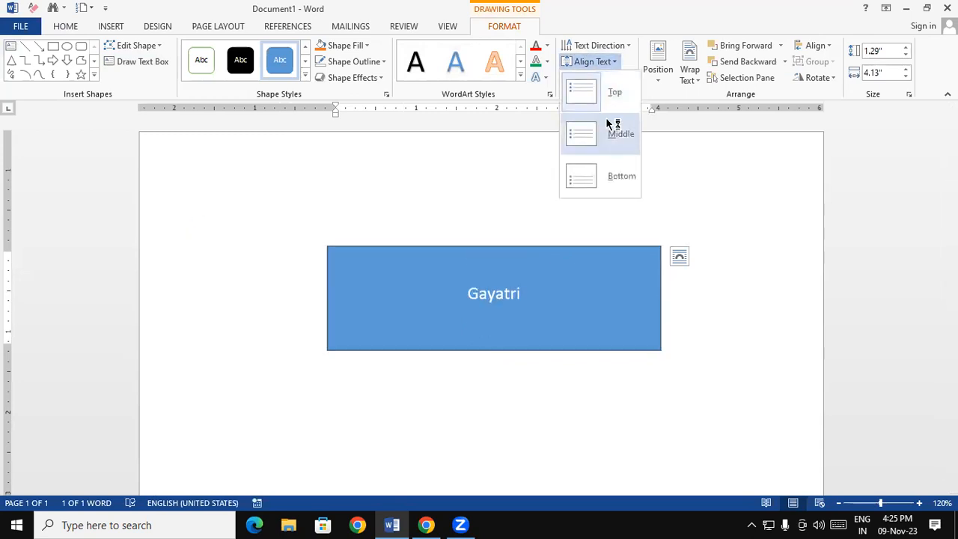
click(607, 128)
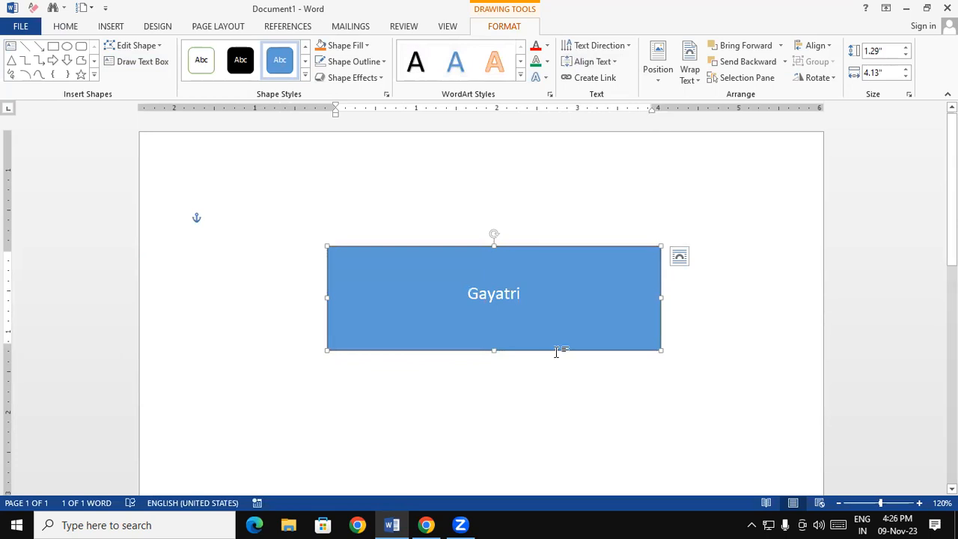
Delete the blue rectangle with its text
key(Delete)
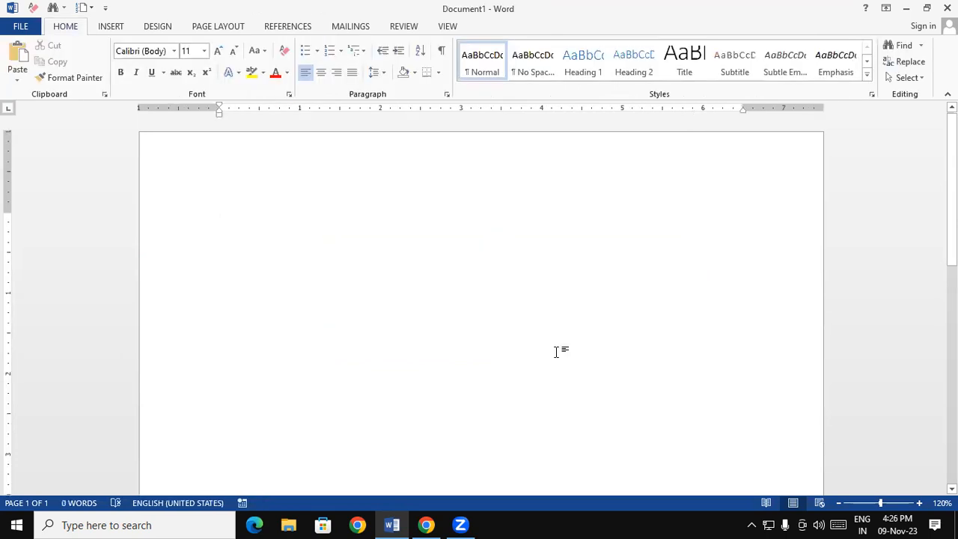
Draw a rectangle about 1.2" wide and 1.1" high near the start of the blank page
click(111, 28)
click(212, 74)
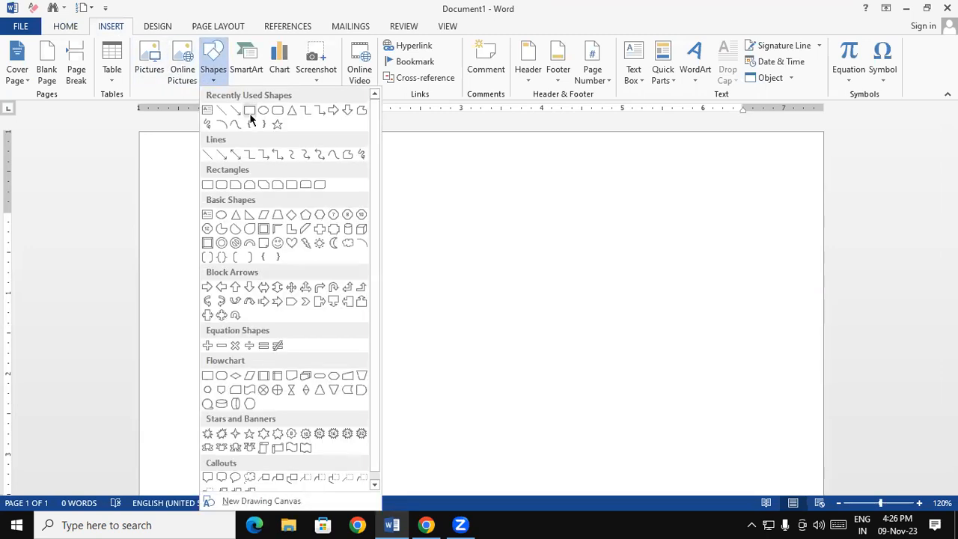
click(250, 117)
drag(243, 220, 342, 309)
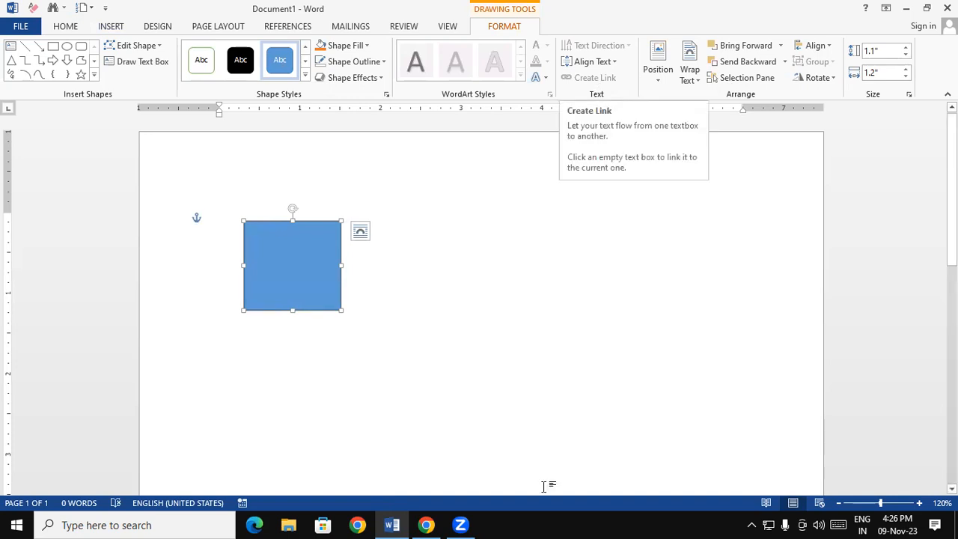
drag(248, 230, 324, 234)
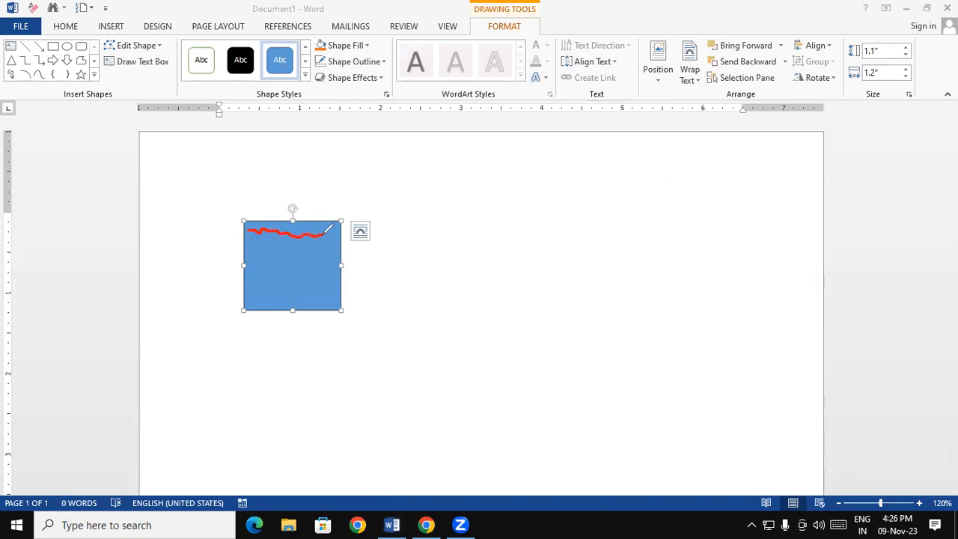
mouse_move(257, 304)
mouse_down()
mouse_move(324, 304)
mouse_move(327, 295)
mouse_move(324, 303)
mouse_up()
drag(434, 220, 450, 297)
mouse_move(432, 220)
mouse_down()
mouse_move(530, 234)
mouse_move(487, 292)
mouse_move(449, 296)
mouse_up()
drag(454, 235, 508, 240)
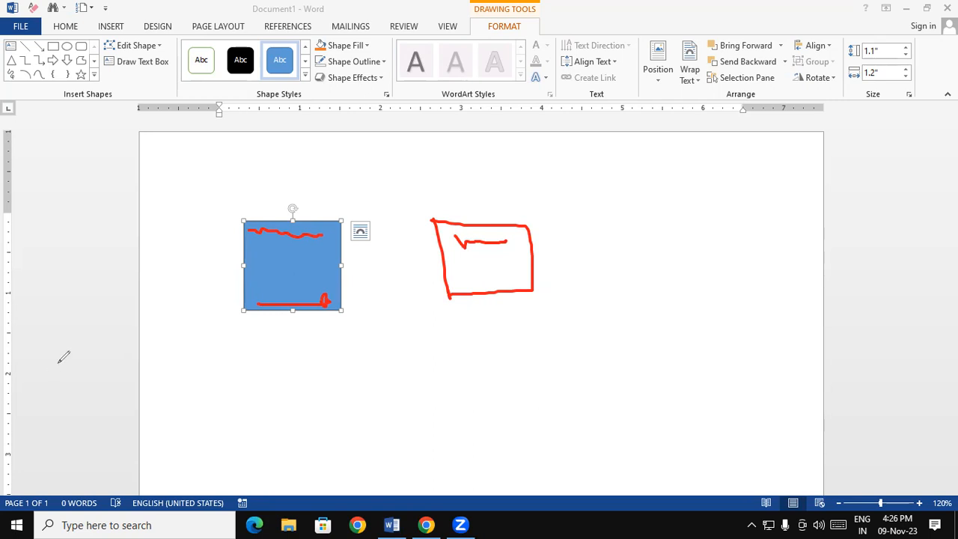
key(Escape)
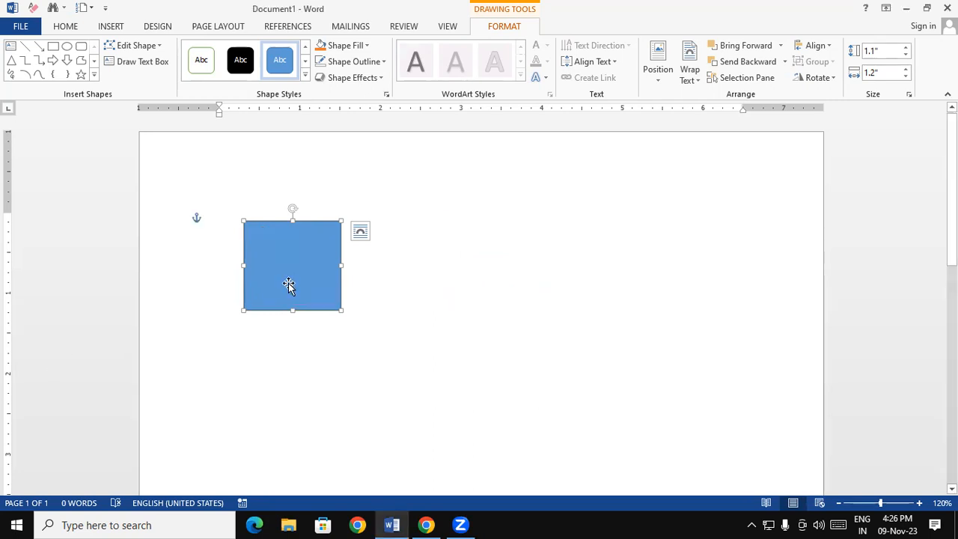
Duplicate the blue rectangle to the right of the original and enable text entry in both shapes
drag(288, 284, 437, 271)
click(271, 261)
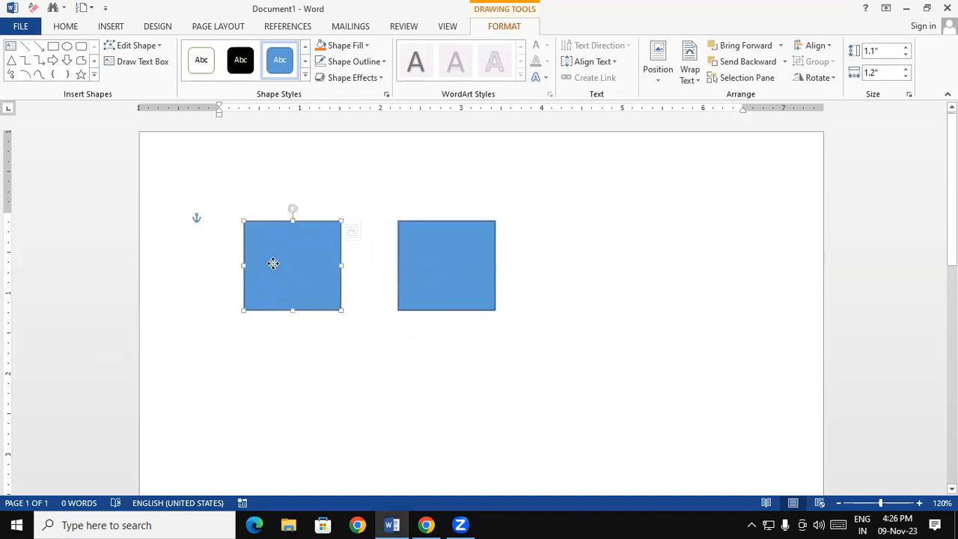
right_click(274, 246)
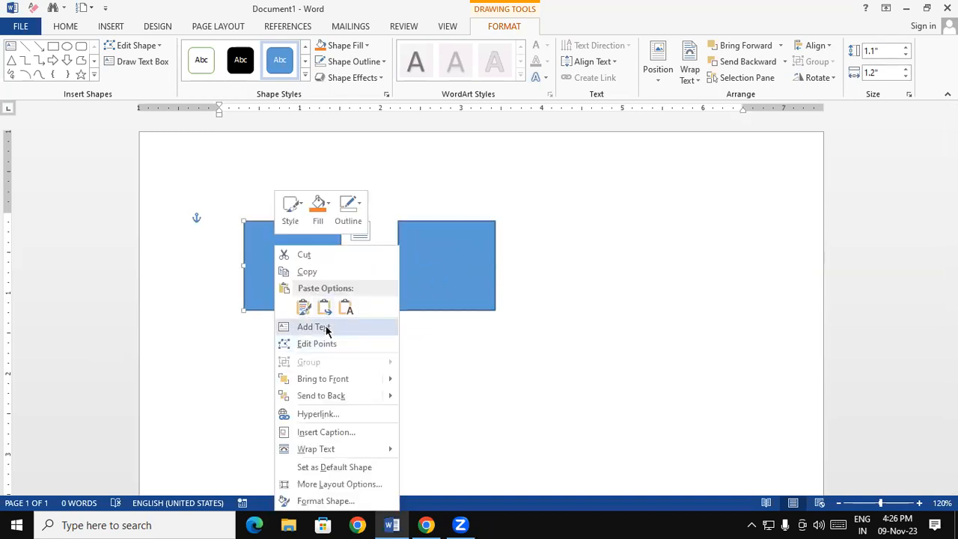
click(323, 326)
click(433, 266)
right_click(434, 247)
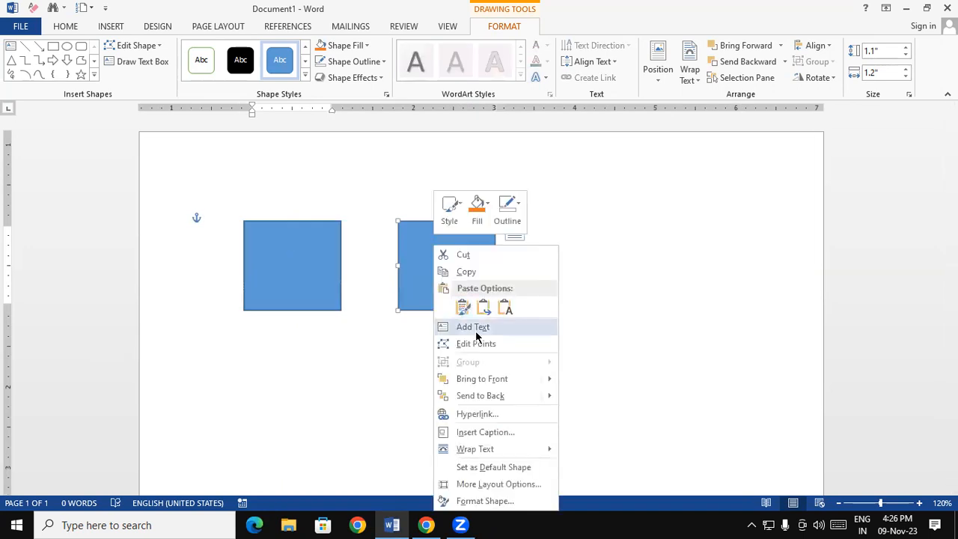
click(475, 330)
click(299, 261)
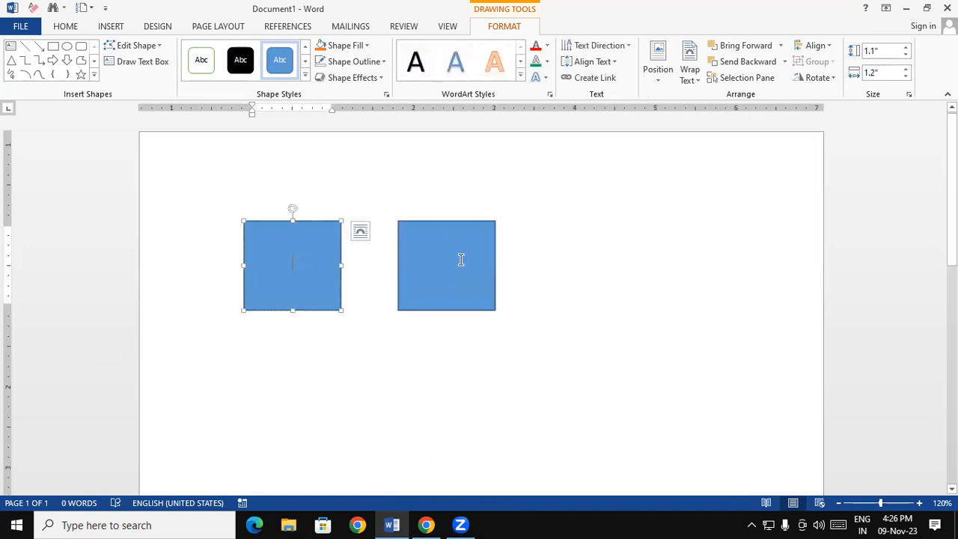
click(461, 259)
Enter random filler text in the left rectangle until it fills the shape down to its lower edge
click(313, 260)
text(jhvjjjjjjjjjjjdkjgbk hrguibjf iuhfj)
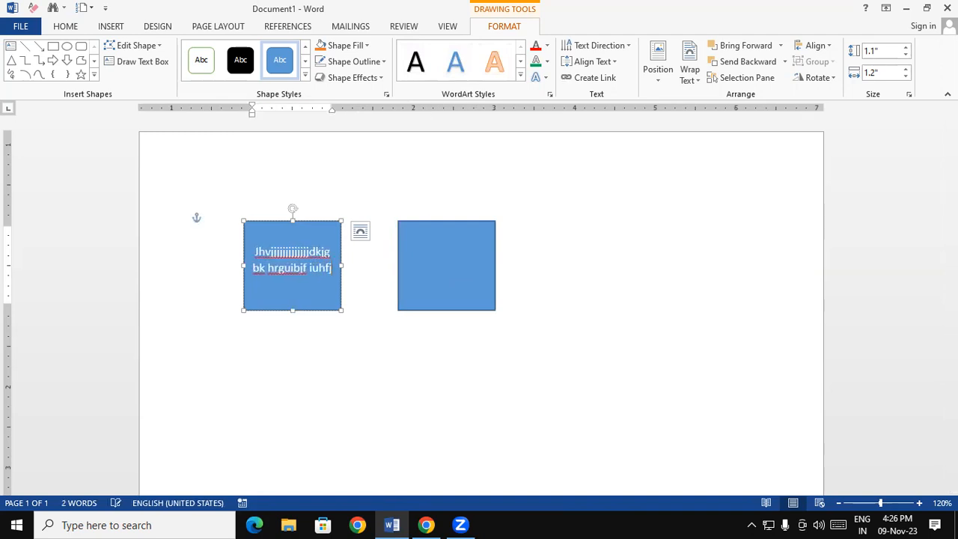
text(hbkgthbjny jfjn)
text(fxg trjhnftjtymgh)
text(nftjtymghnf)
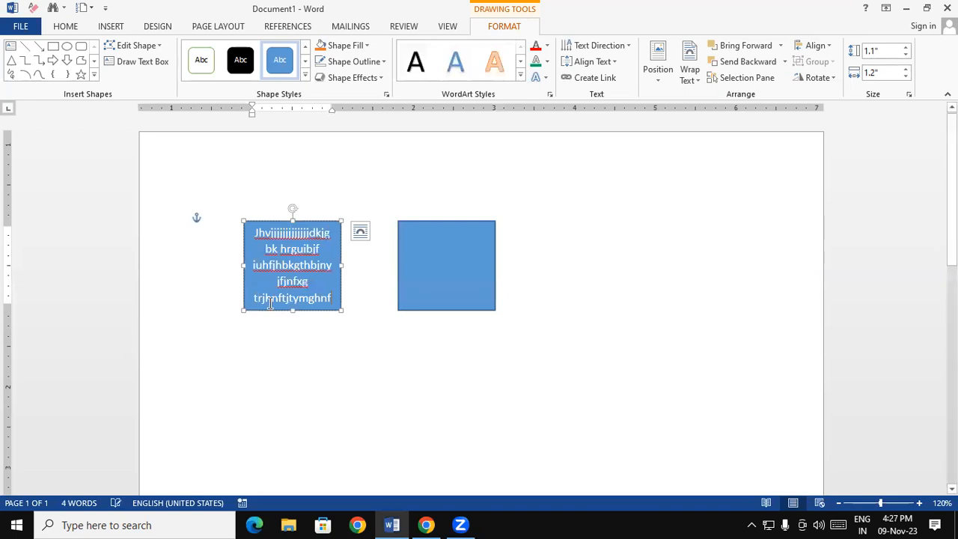
Increase the left rectangle's height to about 1.18" and delete all of its filler text
drag(289, 311, 324, 181)
mouse_move(952, 229)
mouse_down()
mouse_move(952, 189)
mouse_move(947, 232)
mouse_up()
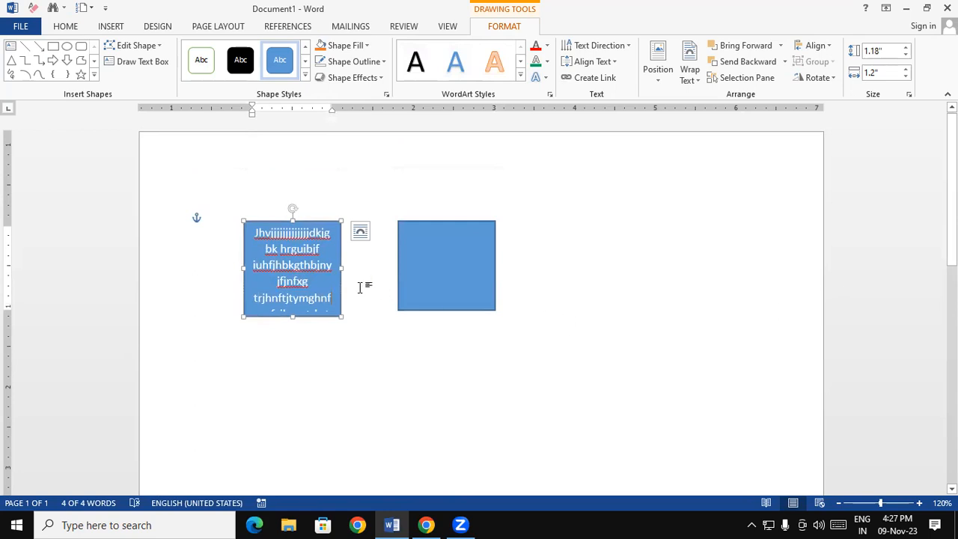
double_click(307, 274)
triple_click(293, 273)
triple_click(293, 274)
triple_click(294, 273)
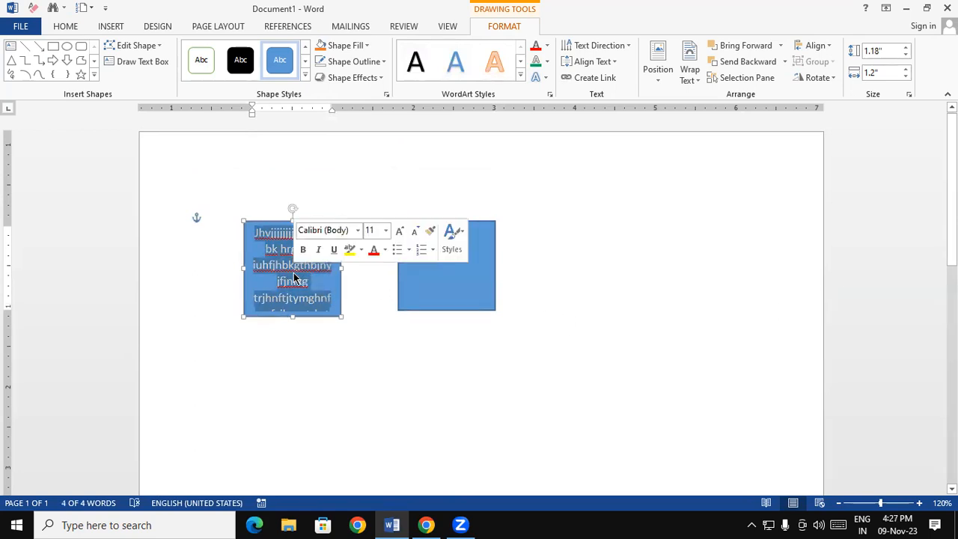
key(BackSpace)
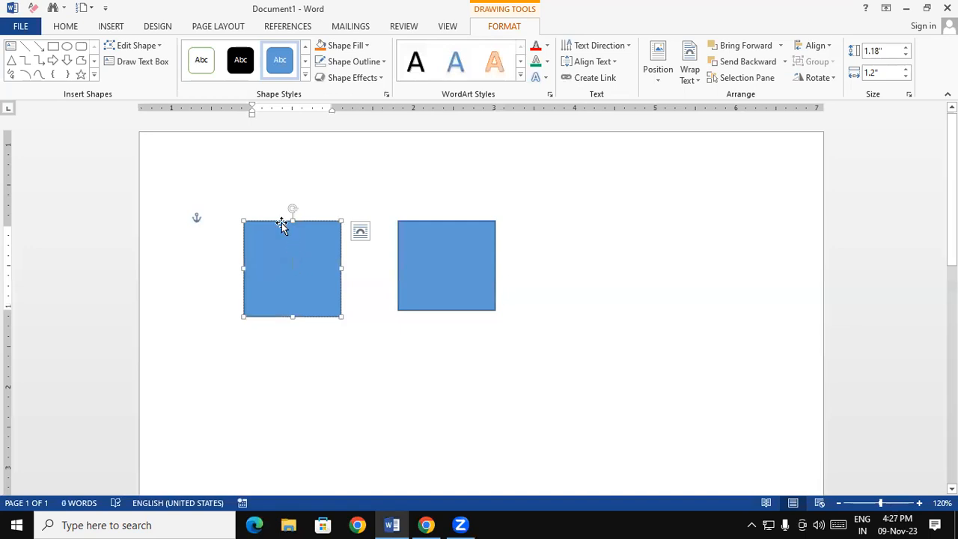
Create a text link from the empty left rectangle to the empty right rectangle
right_click(306, 271)
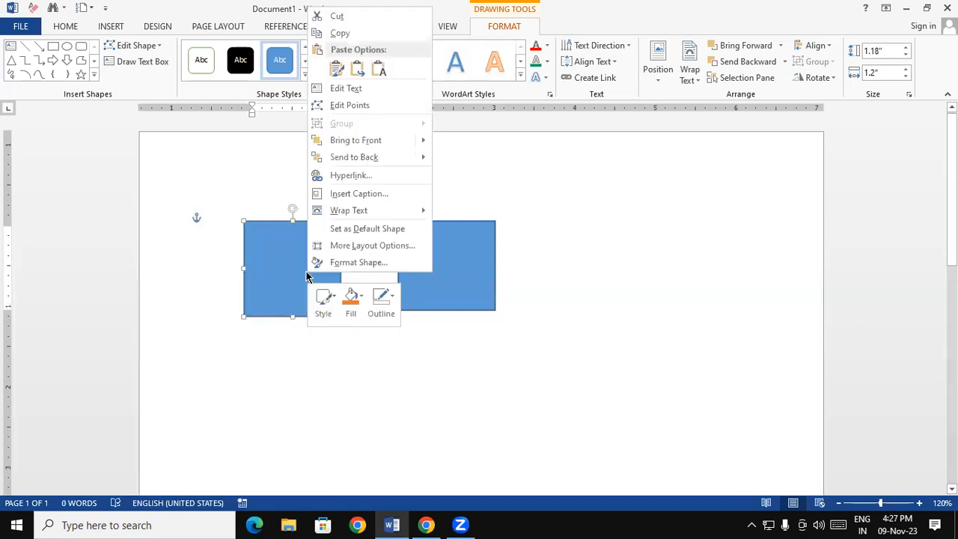
click(346, 90)
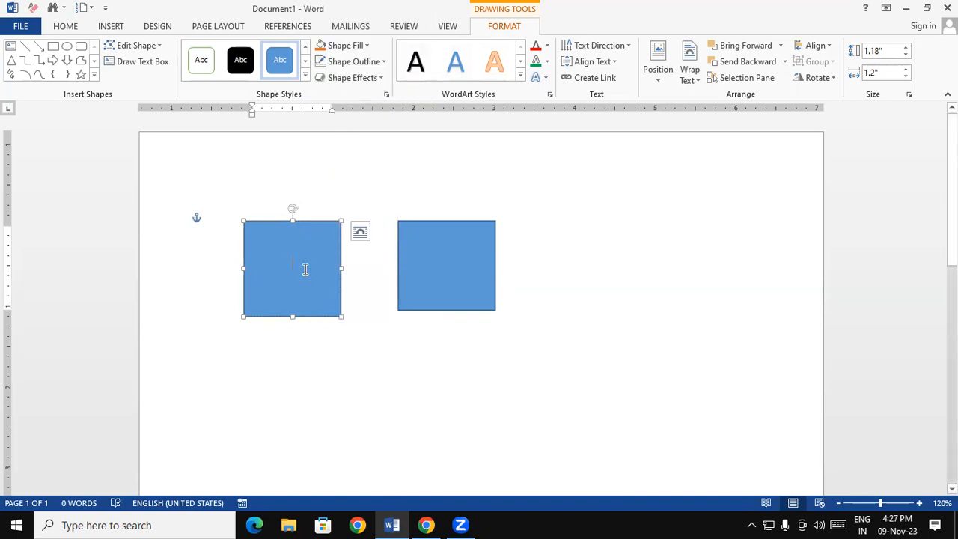
click(454, 260)
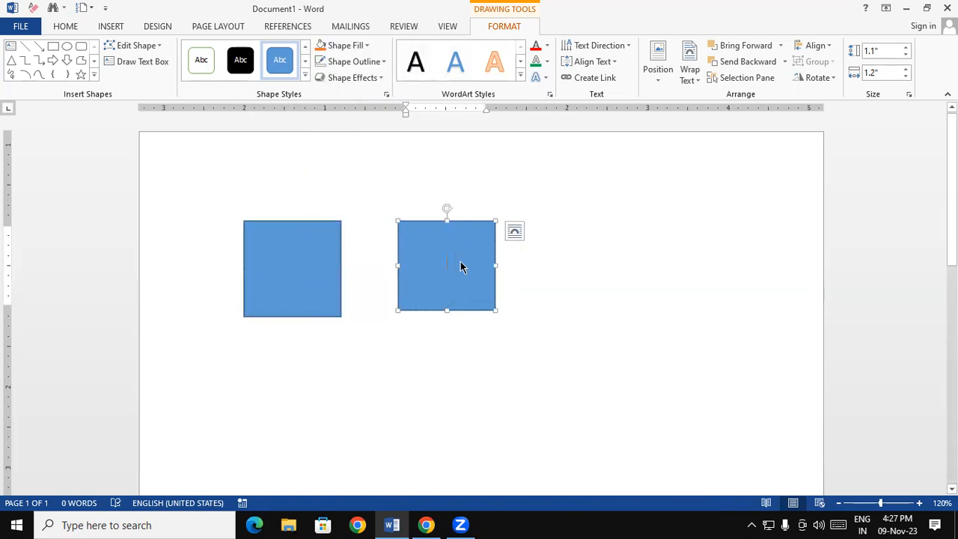
right_click(460, 267)
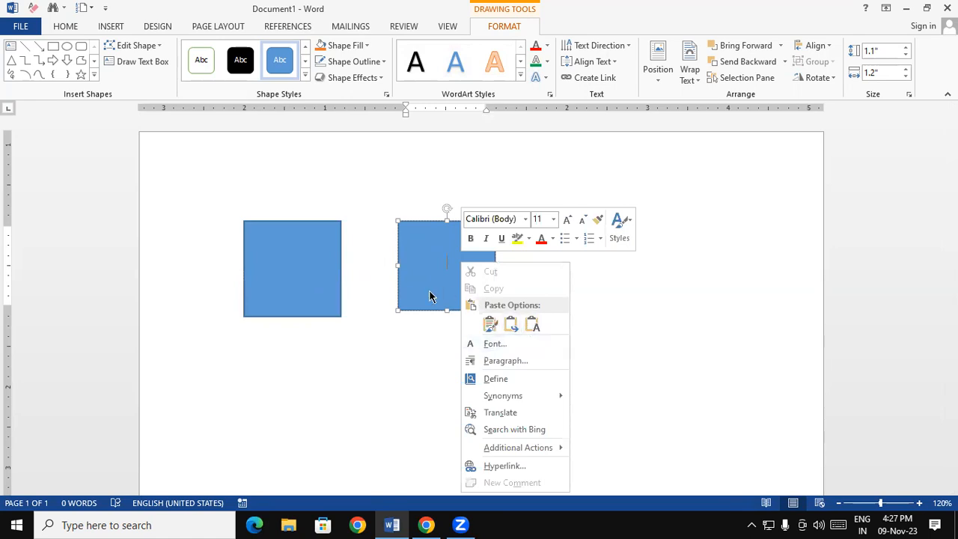
click(429, 293)
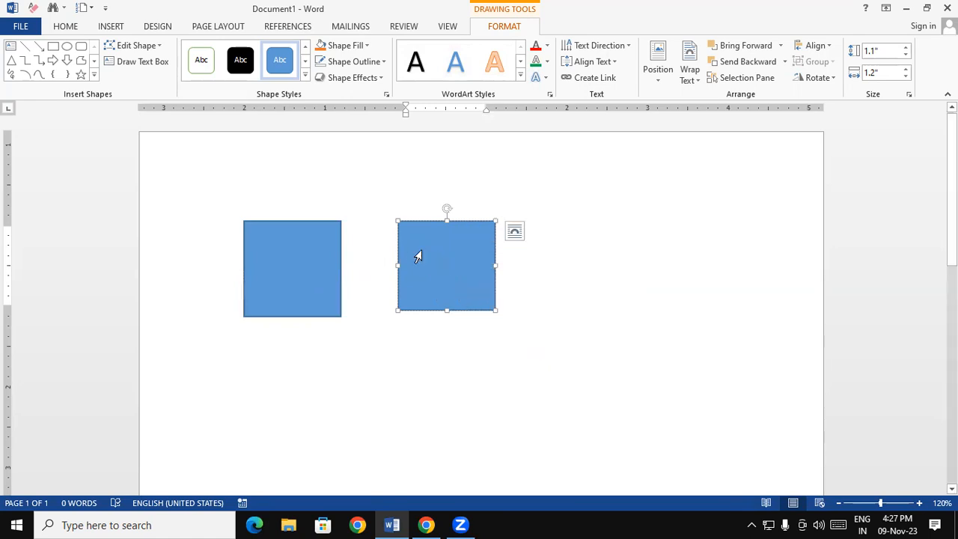
click(293, 259)
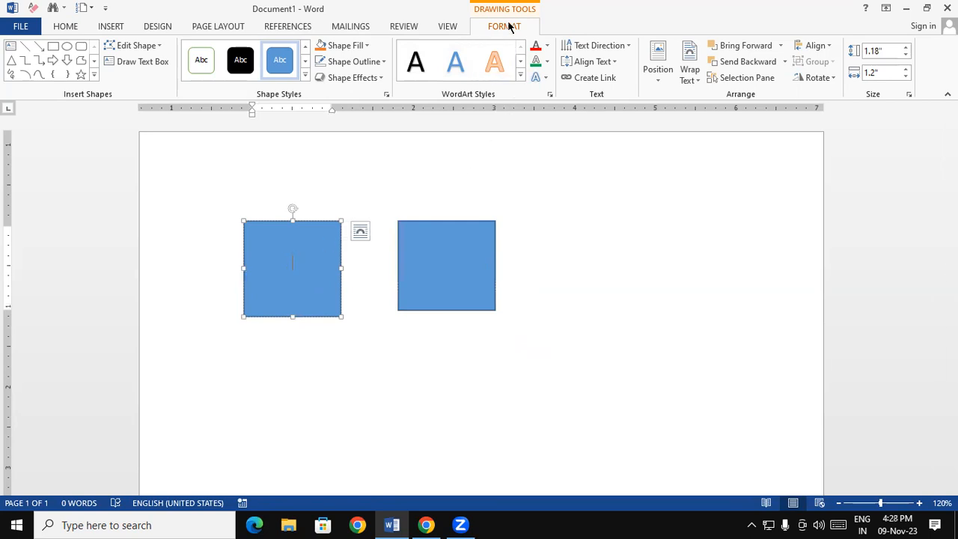
click(588, 79)
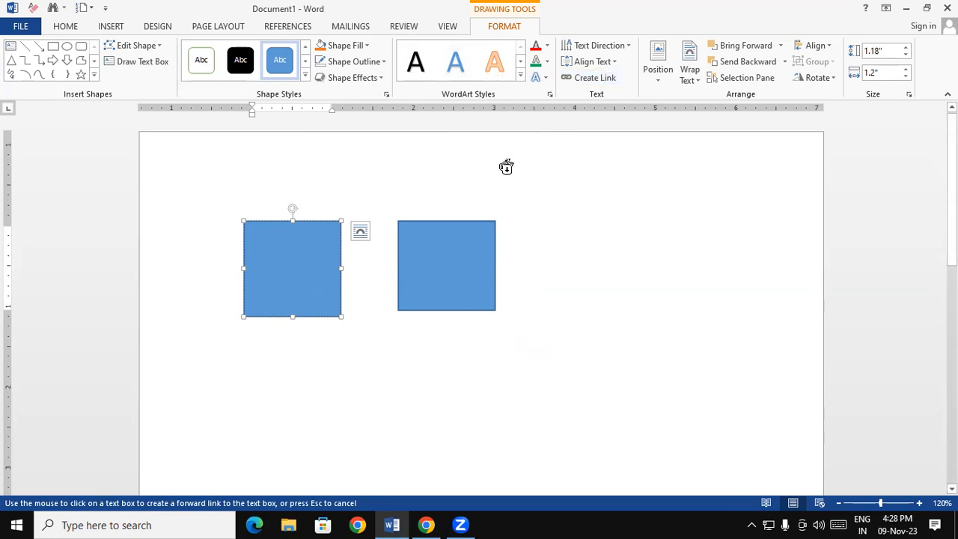
click(441, 263)
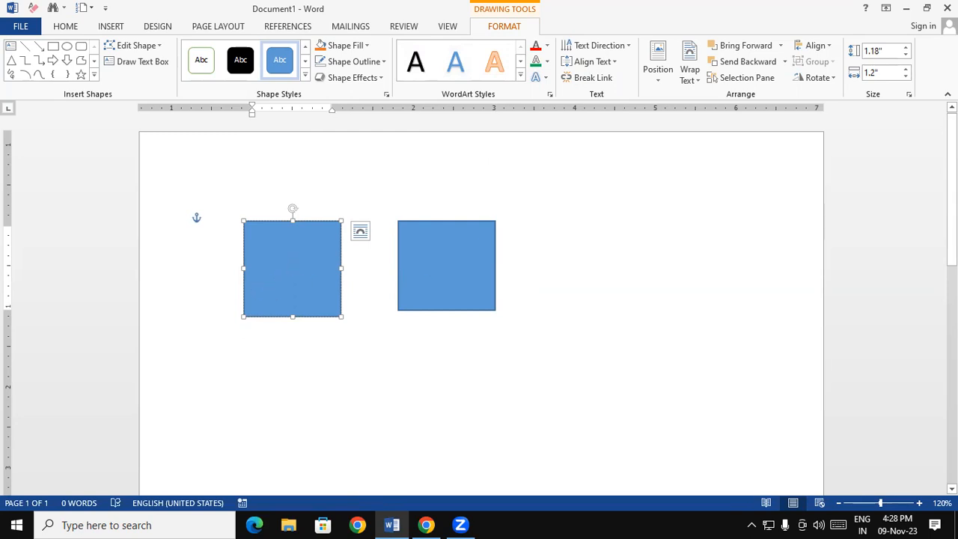
Enter several lines of random filler text in the left rectangle until it flows into the linked right one
text(lgvsrbgvfhjv rhjgbedbhdtrhb)
key(Return)
text(dthndjh)
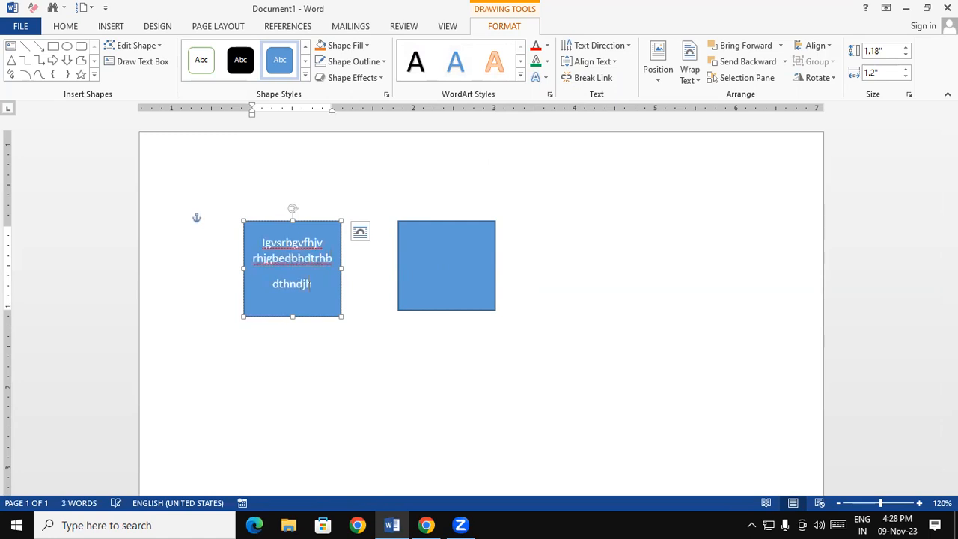
text(nxd)
key(Return)
text(dthndtnhxfzh dtbxdbdtn)
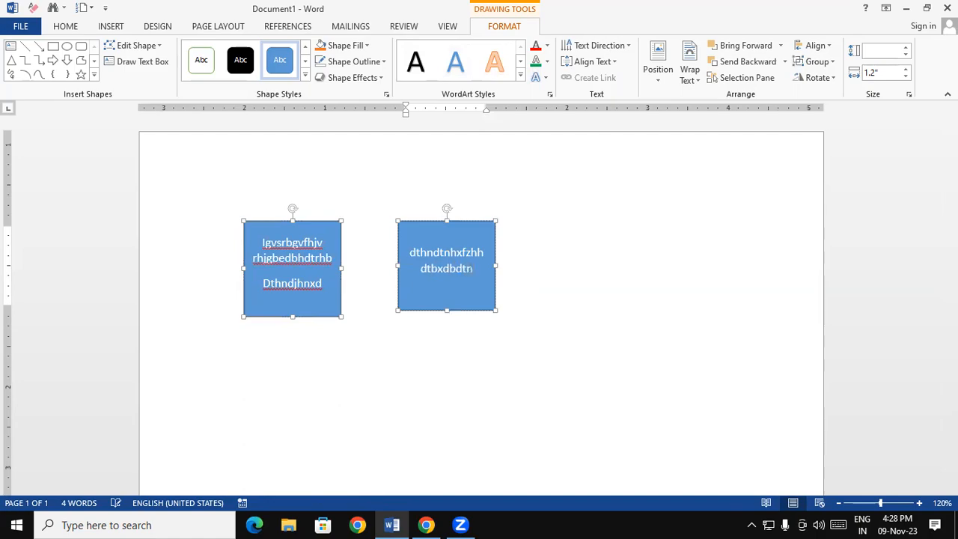
key(super+d)
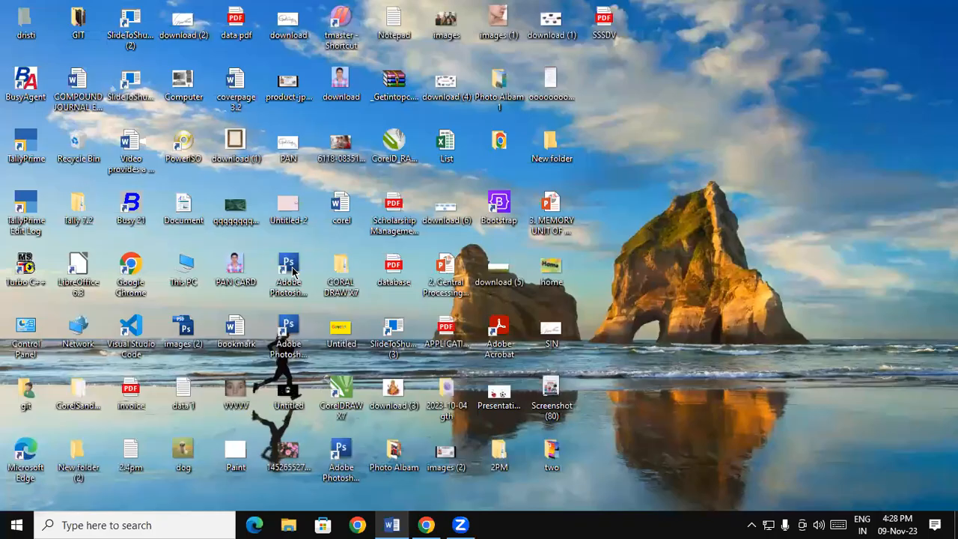
click(396, 523)
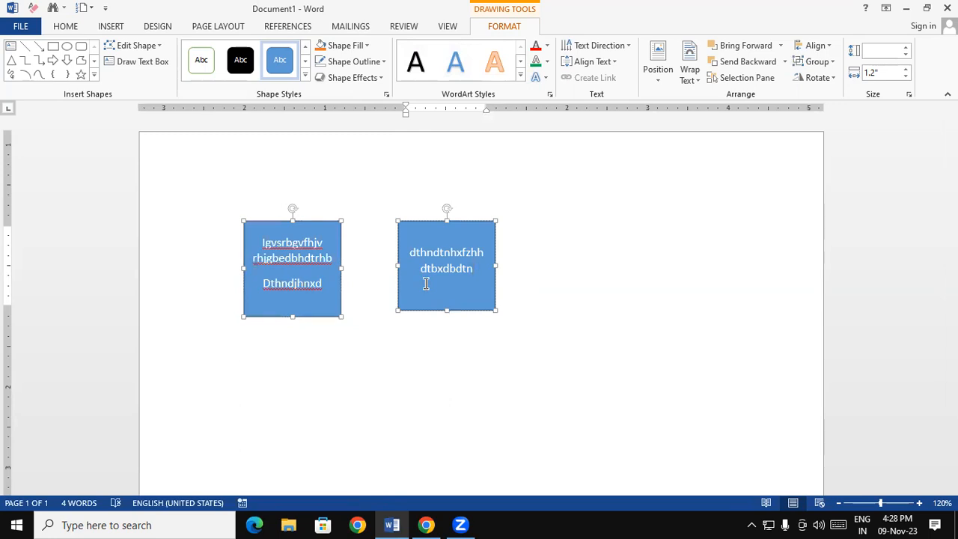
Delete all text in the linked rectangles and remove both shapes from the page
key(ctrl+a)
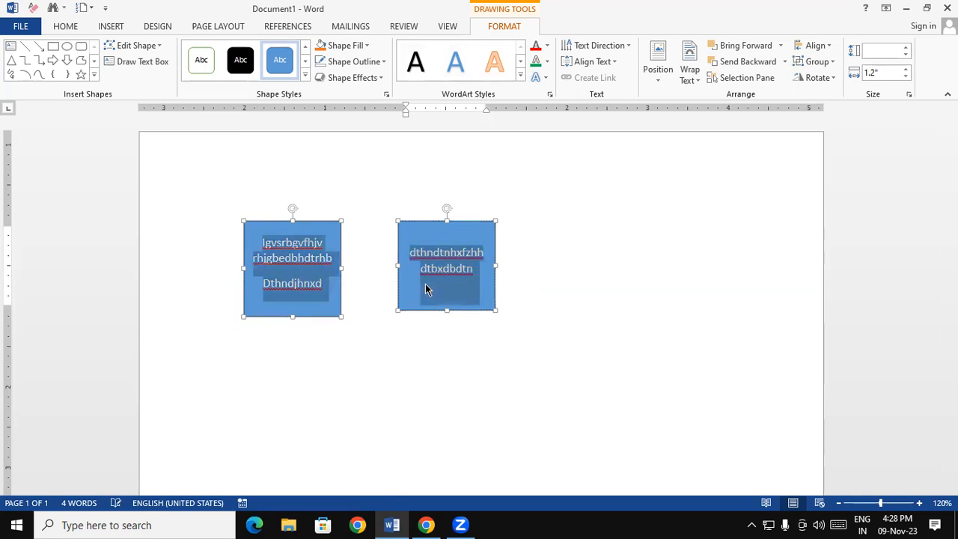
key(Delete)
key(ctrl+a)
key(Delete)
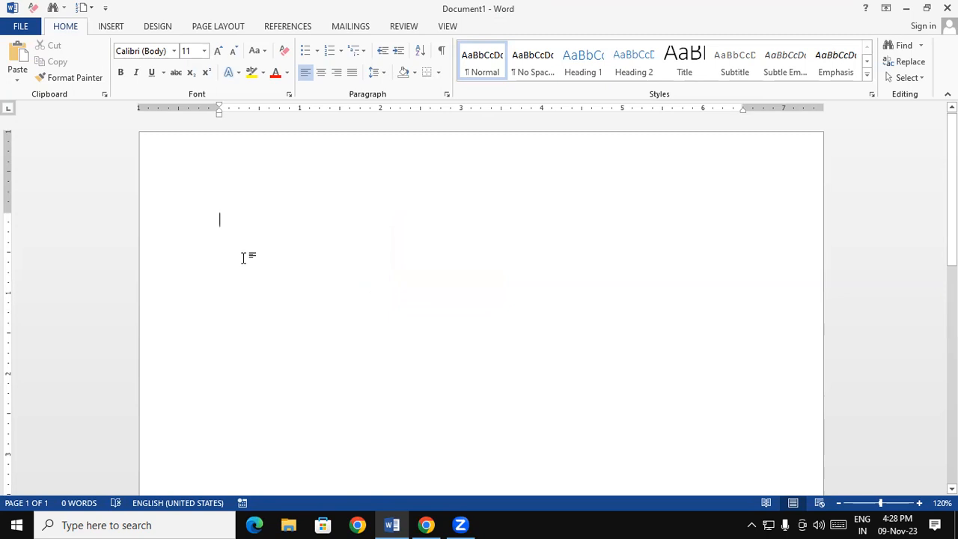
Draw a new rectangle about 1.34" wide and 1.18" high near the start of the page
click(110, 26)
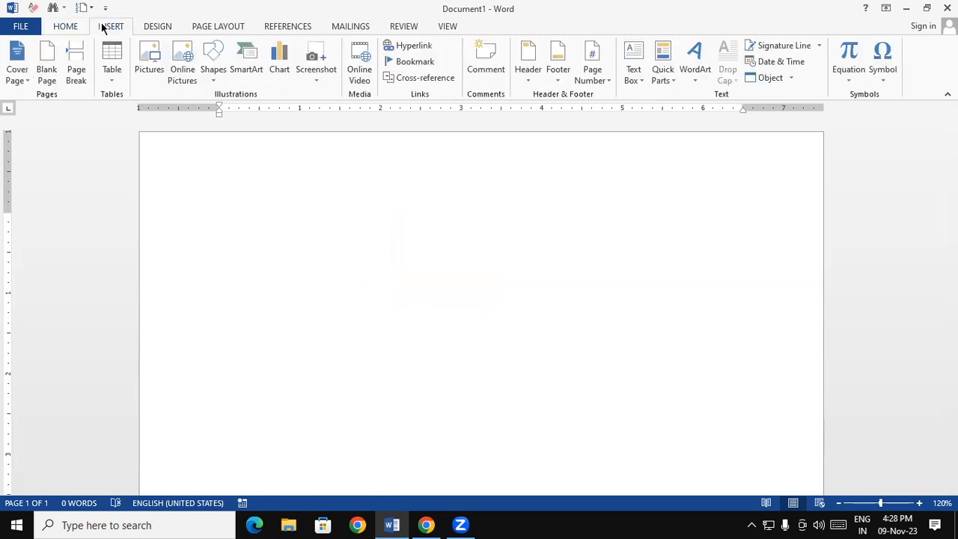
click(216, 74)
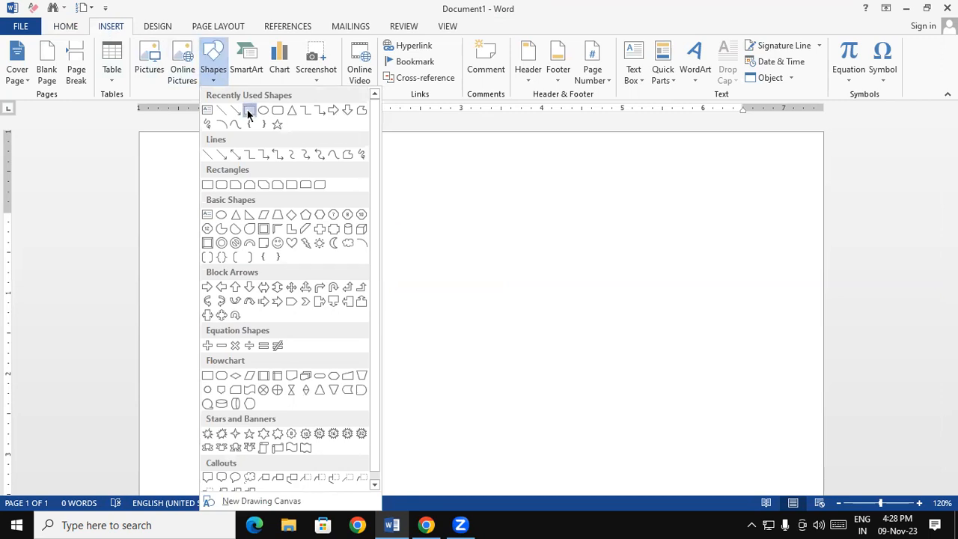
click(249, 111)
drag(204, 202, 288, 274)
mouse_move(319, 306)
mouse_down()
mouse_move(327, 319)
mouse_move(312, 297)
mouse_up()
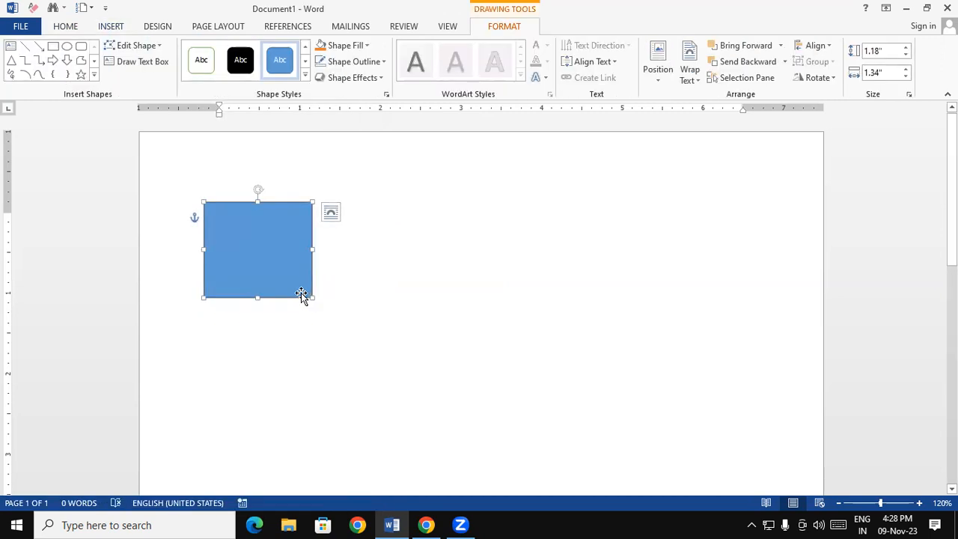
Draw a rounded rectangle to the right of the plain rectangle, and shrink the plain rectangle slightly from its lower-right corner
click(81, 46)
drag(366, 211, 481, 326)
click(302, 284)
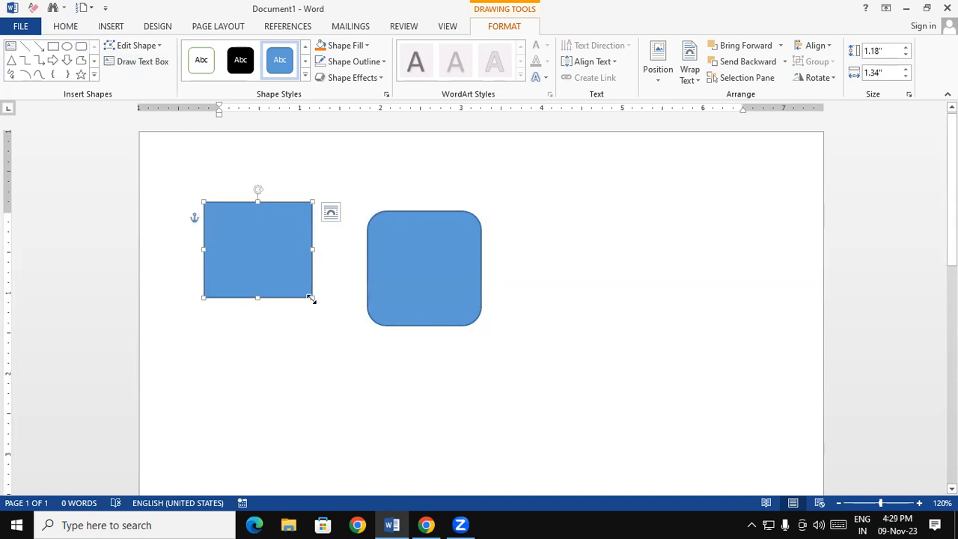
drag(312, 297, 294, 287)
click(309, 339)
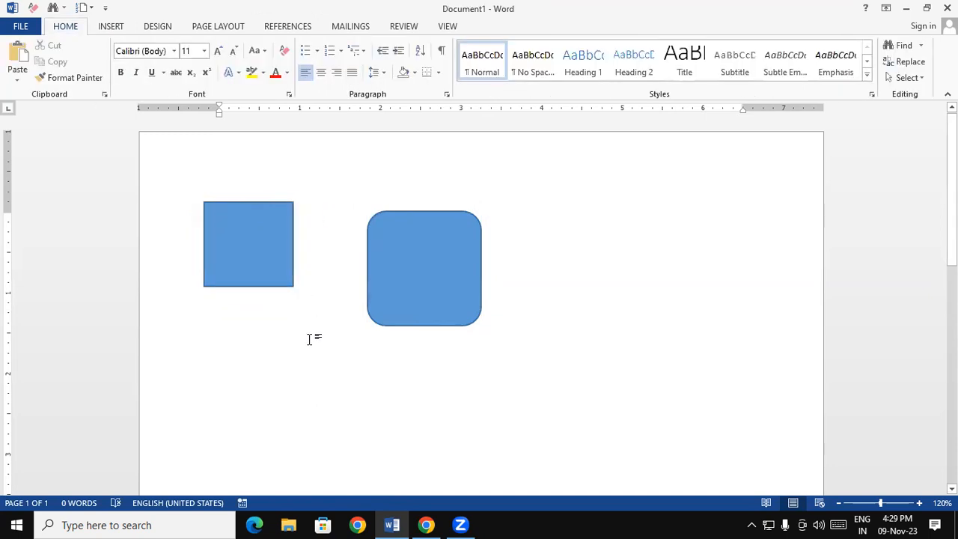
Enable text entry in the plain rectangle and in the rounded rectangle beside it
click(241, 240)
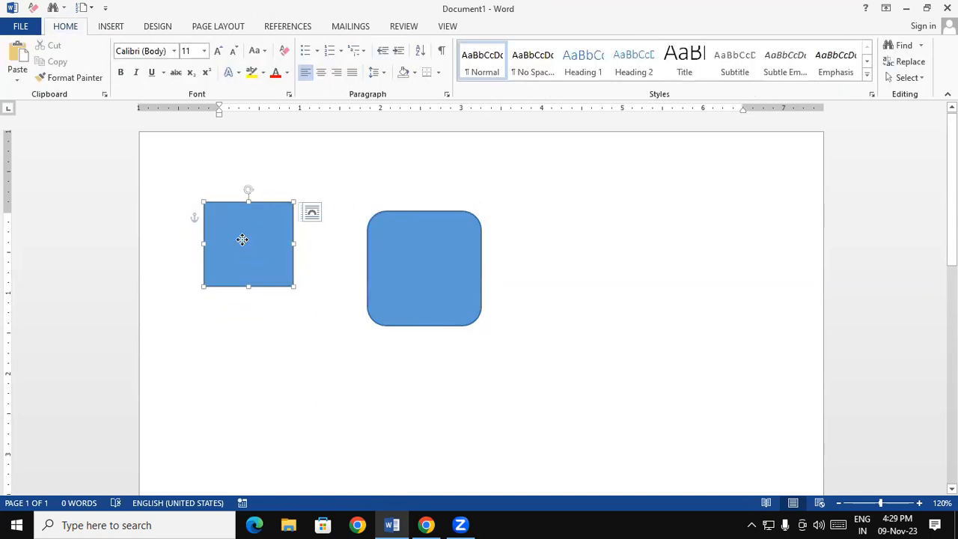
right_click(242, 240)
click(453, 299)
click(442, 265)
right_click(442, 267)
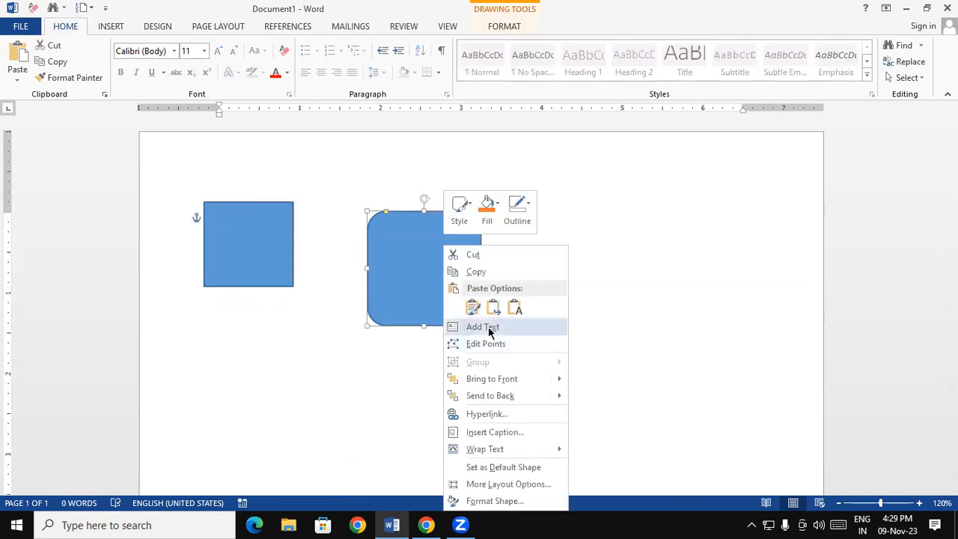
click(489, 327)
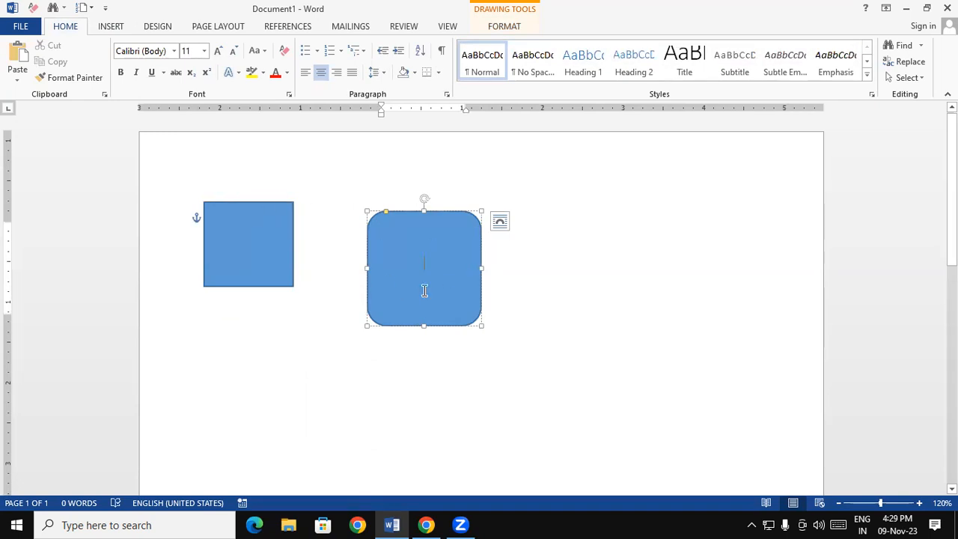
Create a text link from the plain rectangle to the empty rounded rectangle
click(240, 242)
click(255, 234)
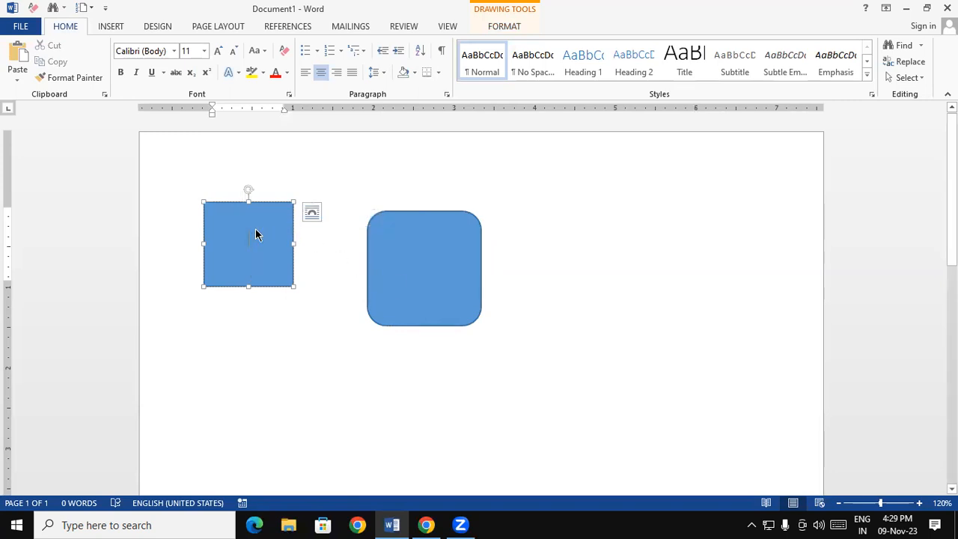
click(242, 233)
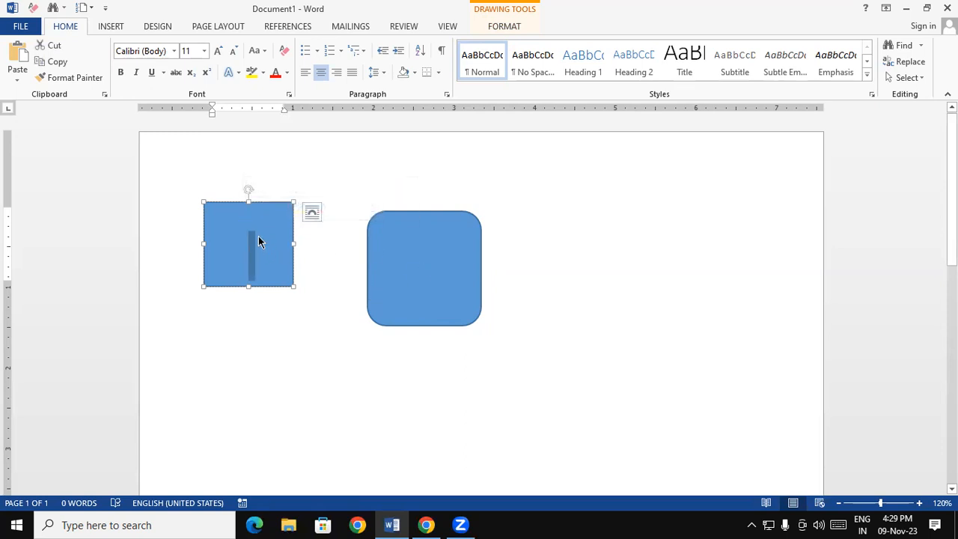
click(258, 241)
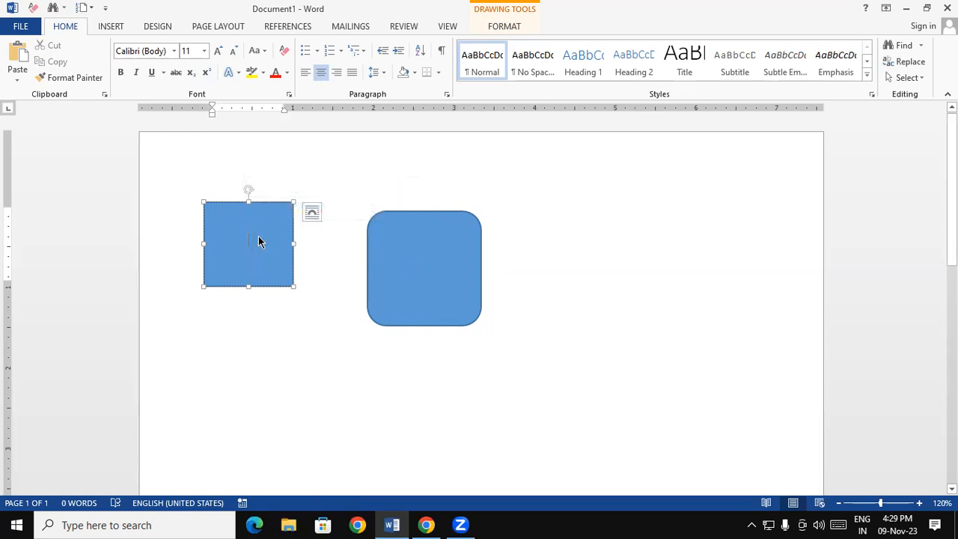
click(508, 30)
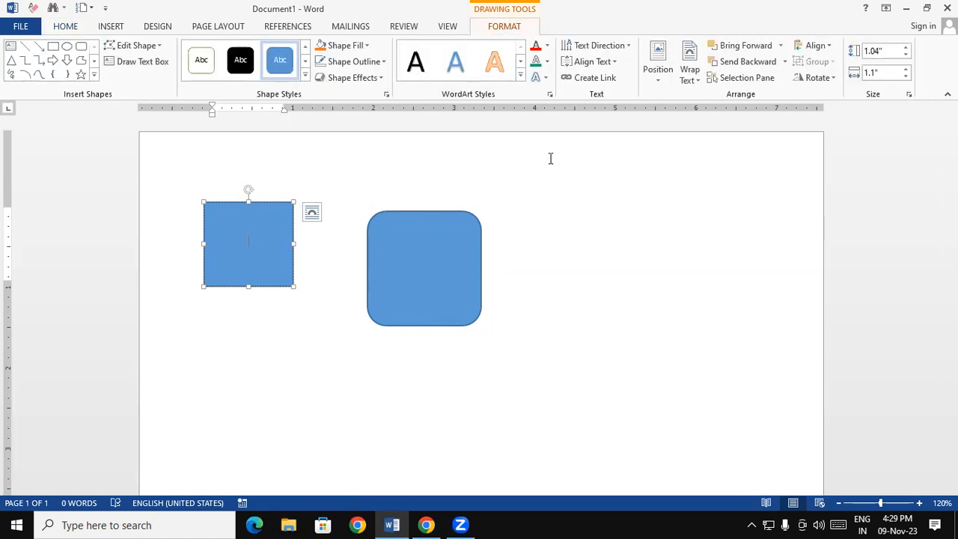
click(602, 84)
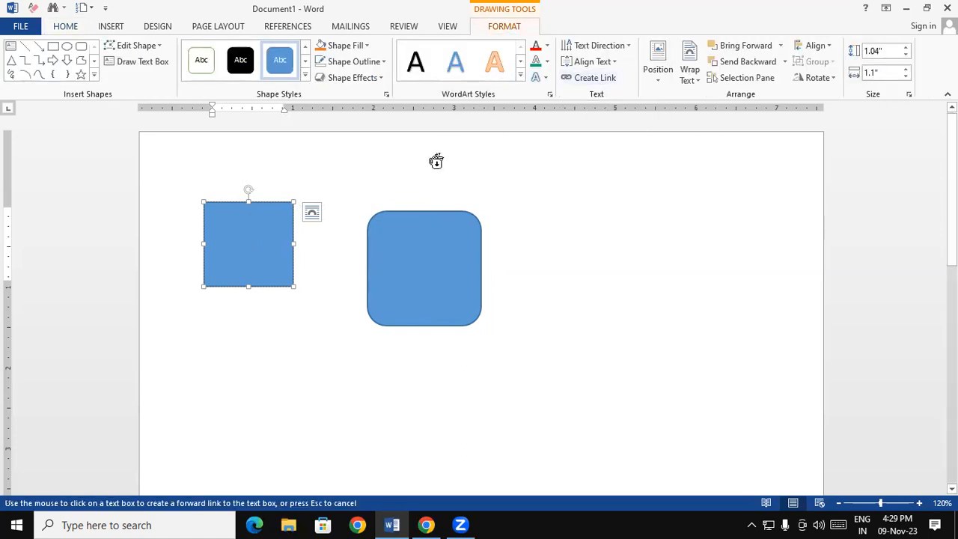
click(413, 252)
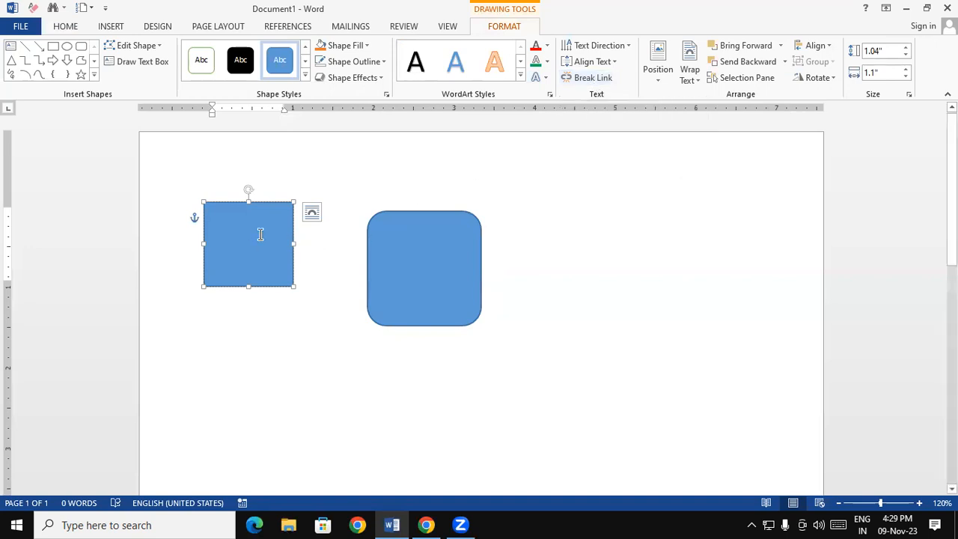
Enter several lines of random filler text in the plain rectangle until it continues into the linked rounded rectangle
text(ghrgbdhnd)
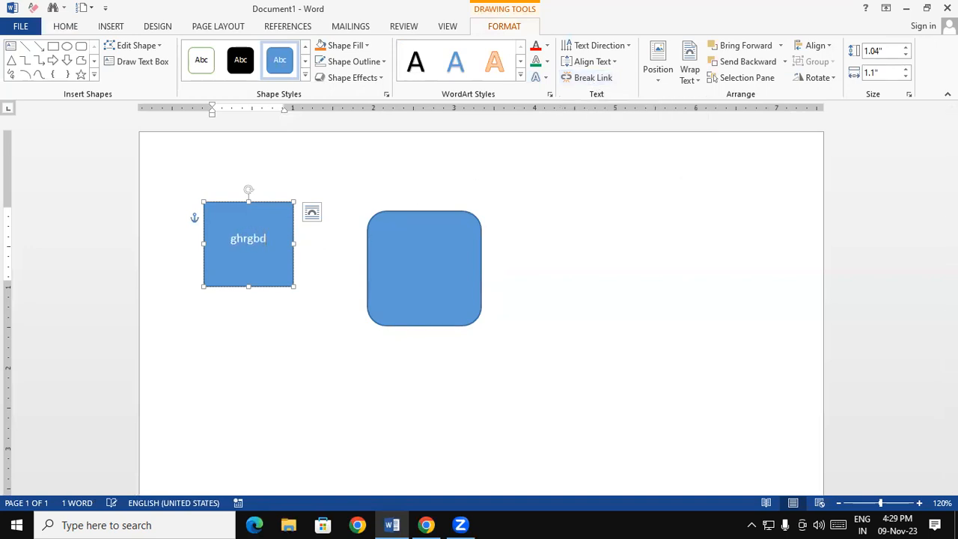
key(Return)
text(nrtjmndgmn)
key(Return)
text(fmjnrnryjn)
key(Return)
text(jn)
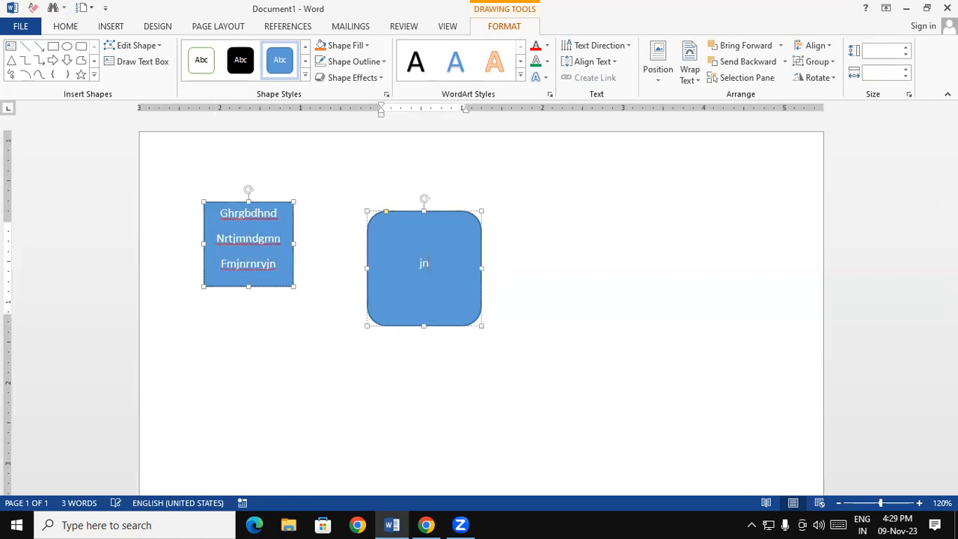
text(cfrtjnmrtjncfrtjncfg)
key(Return)
text(tjngjnfjndgn)
key(Return)
text(gfndgn)
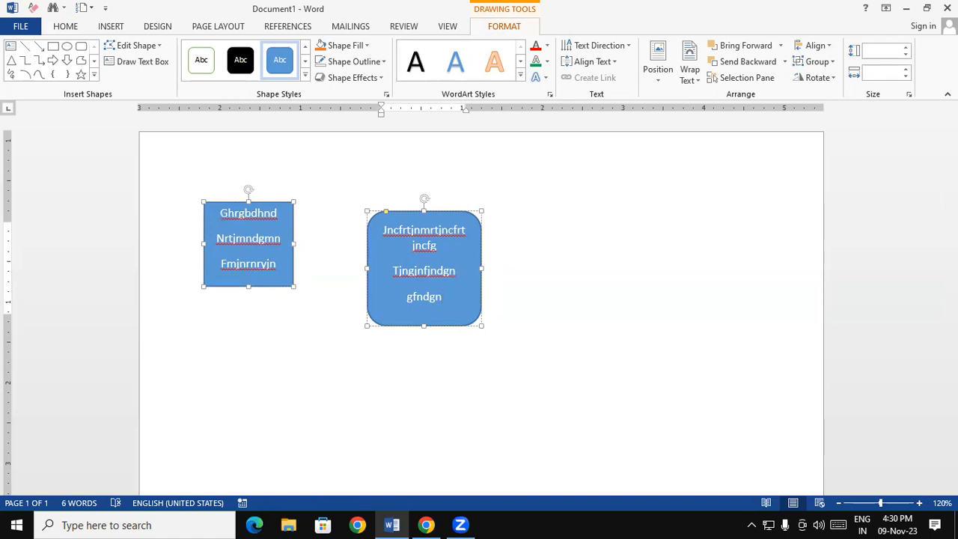
click(776, 513)
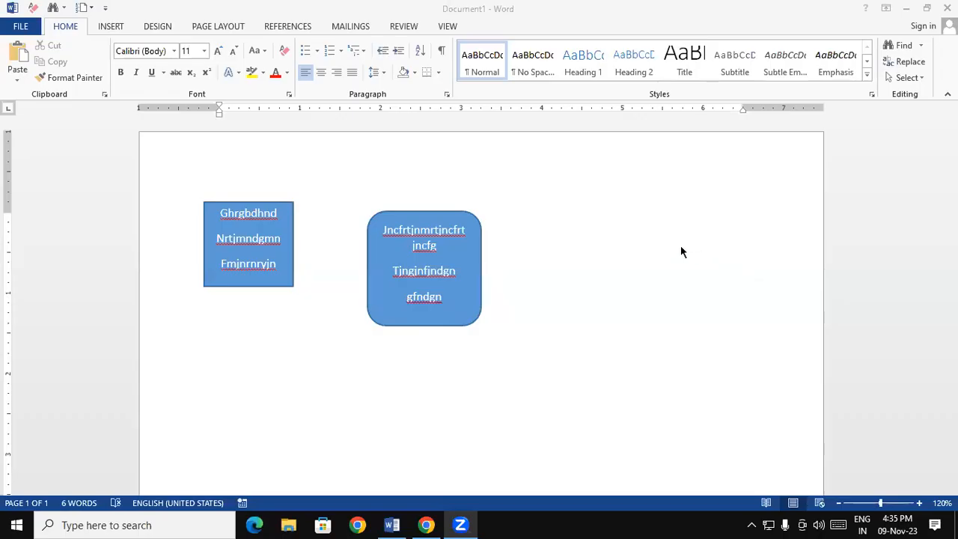
Examine the Position presets for the rounded rectangle, comparing the in-line placement with the text-wrapping placements
click(453, 213)
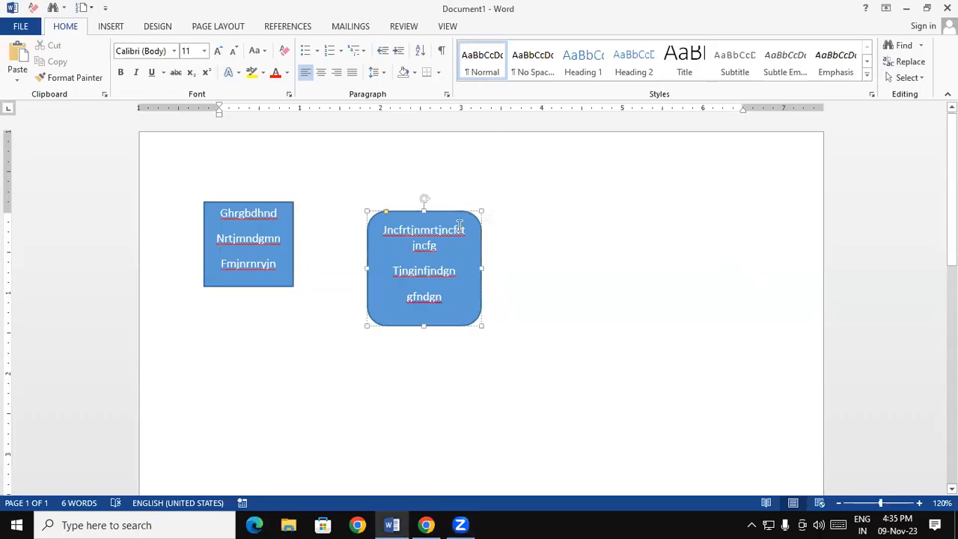
click(453, 212)
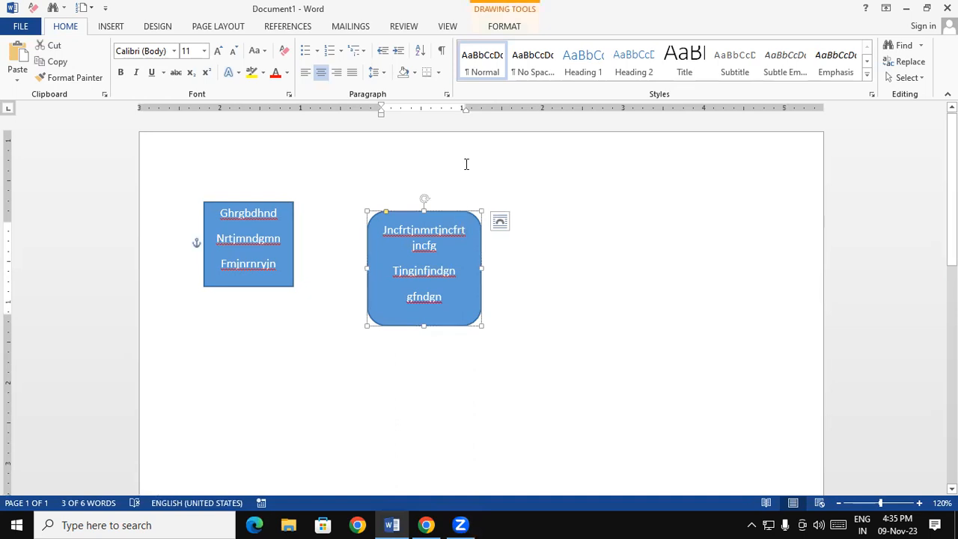
click(499, 27)
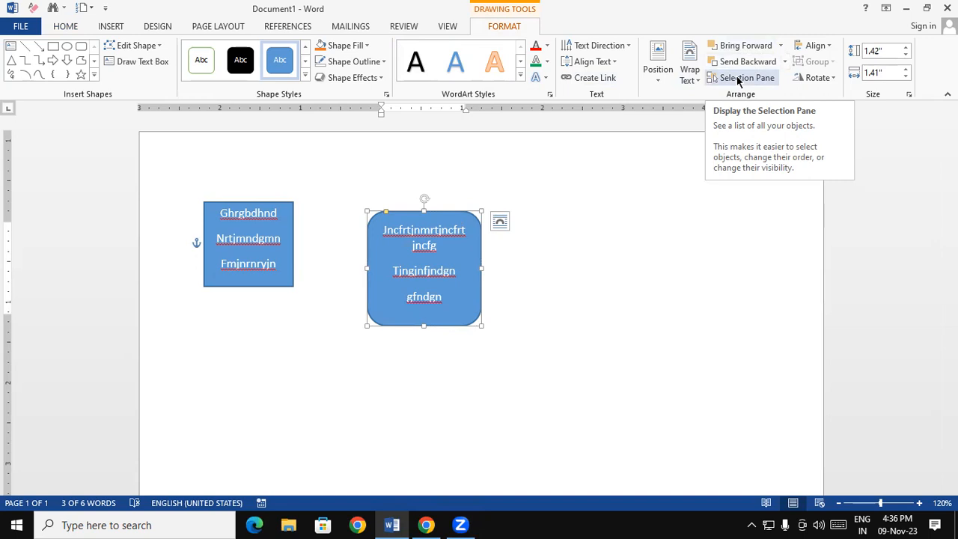
click(657, 71)
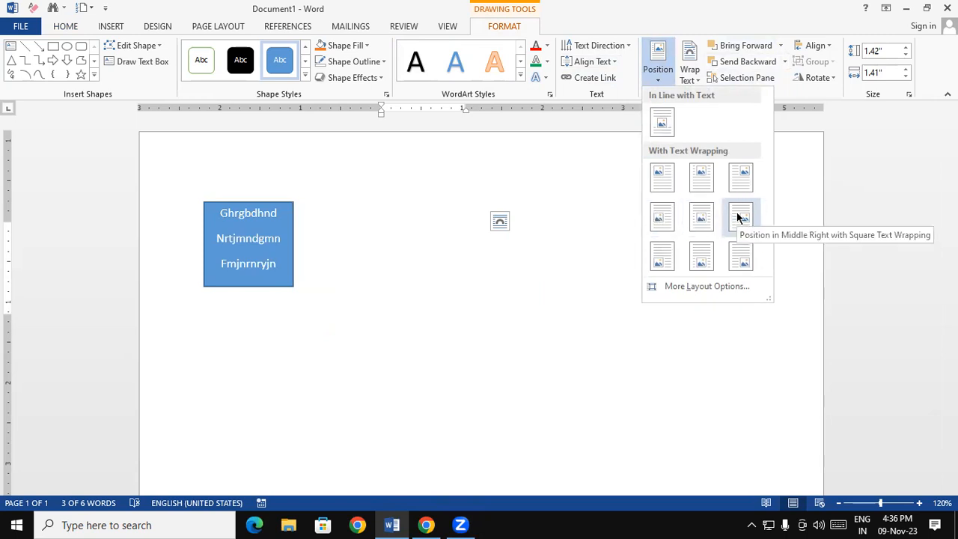
click(839, 296)
drag(951, 217, 951, 298)
click(670, 78)
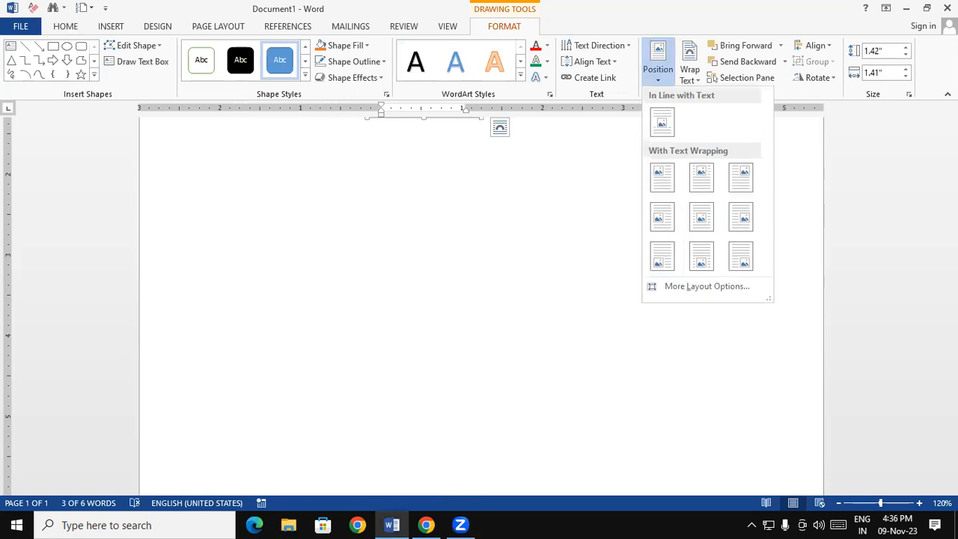
click(950, 298)
drag(951, 298, 951, 435)
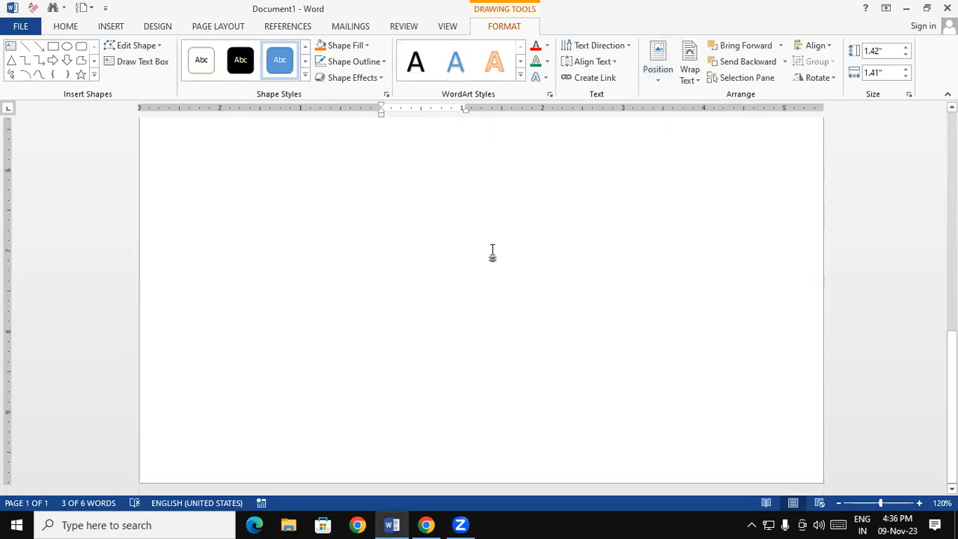
click(686, 75)
click(659, 68)
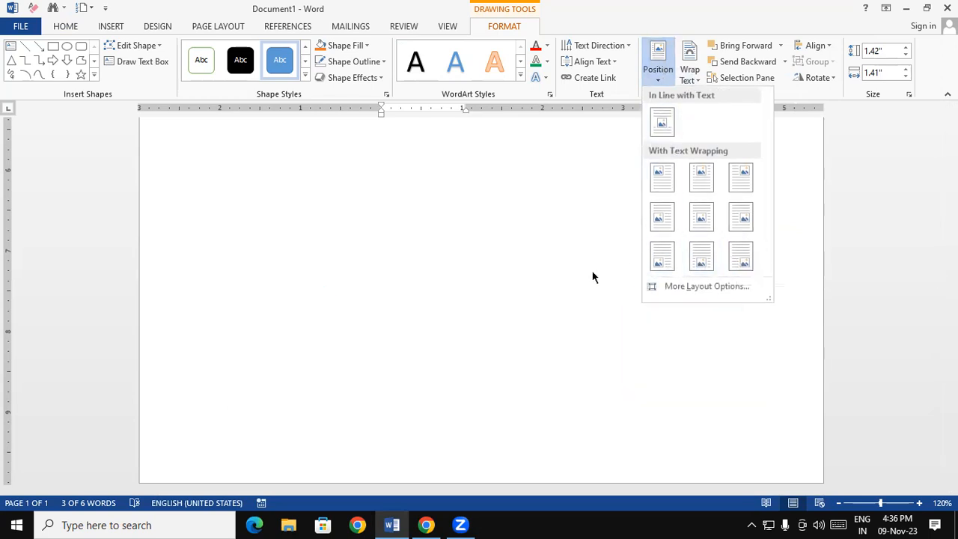
Review the text wrapping options available for the rounded rectangle
click(692, 74)
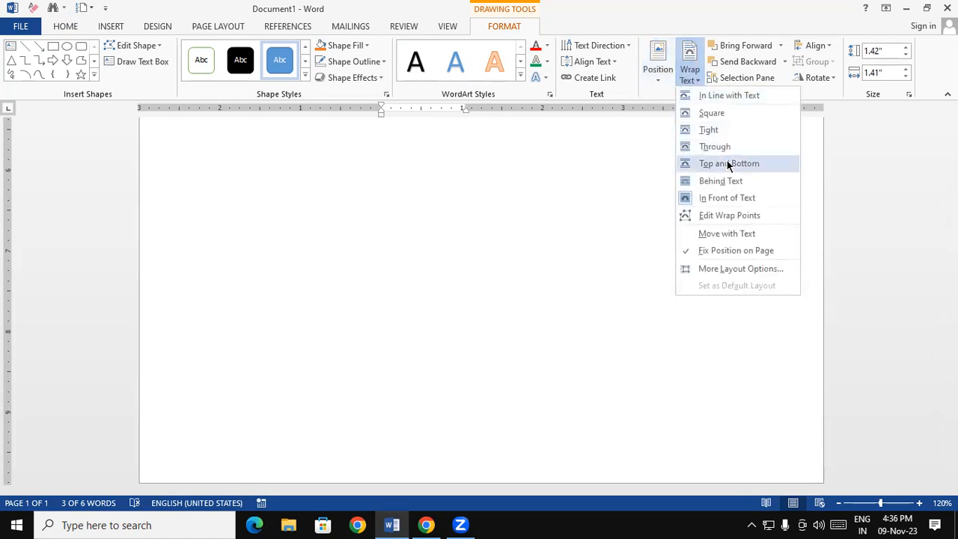
click(616, 264)
scroll(912, 154, up, 10)
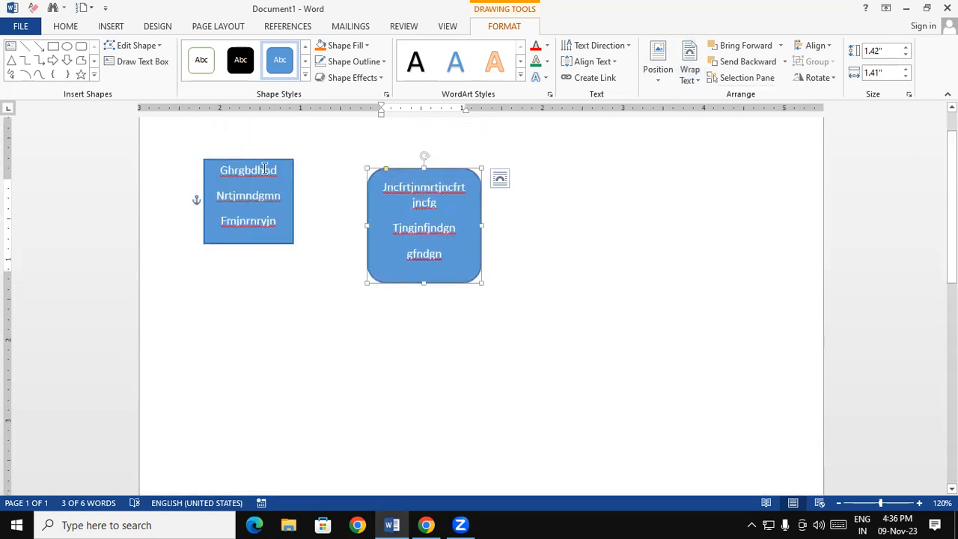
Move the plain rectangle so it partly overlaps the rounded rectangle, and bring it forward
click(267, 160)
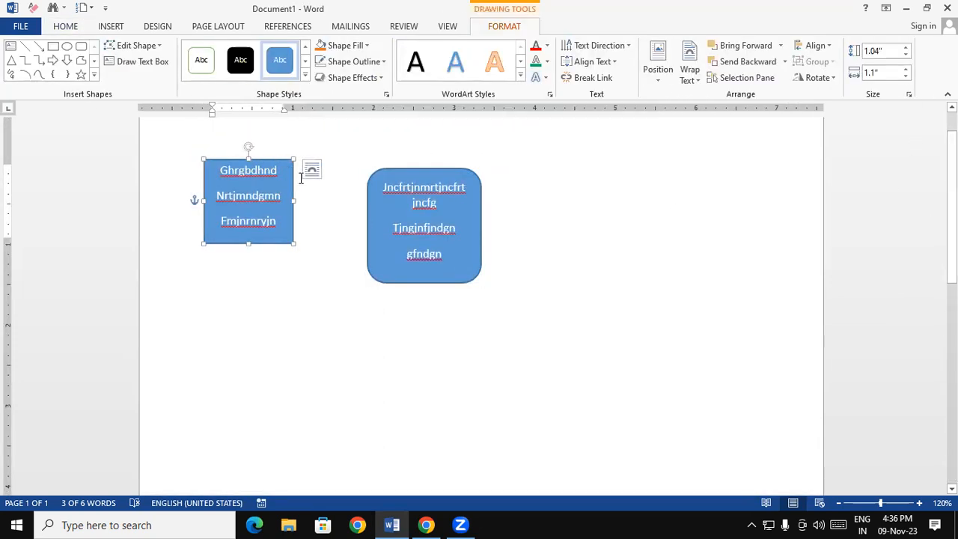
drag(297, 165, 421, 202)
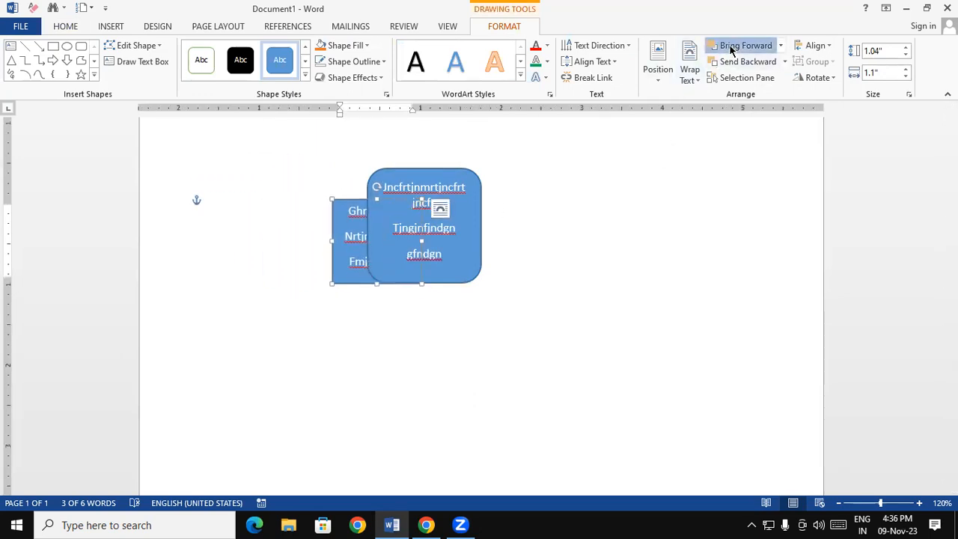
click(731, 48)
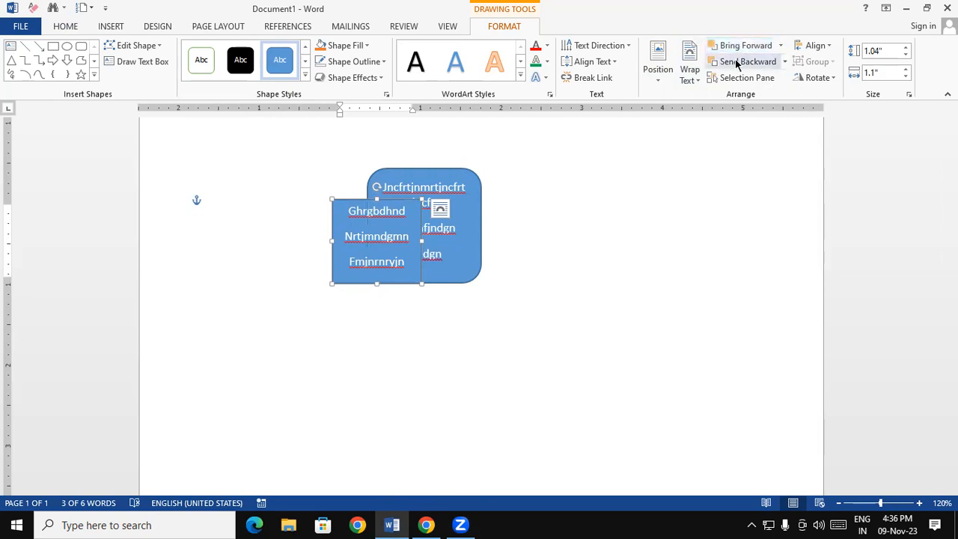
Send the plain rectangle backward and move it clear of the rounded rectangle's left side
click(735, 62)
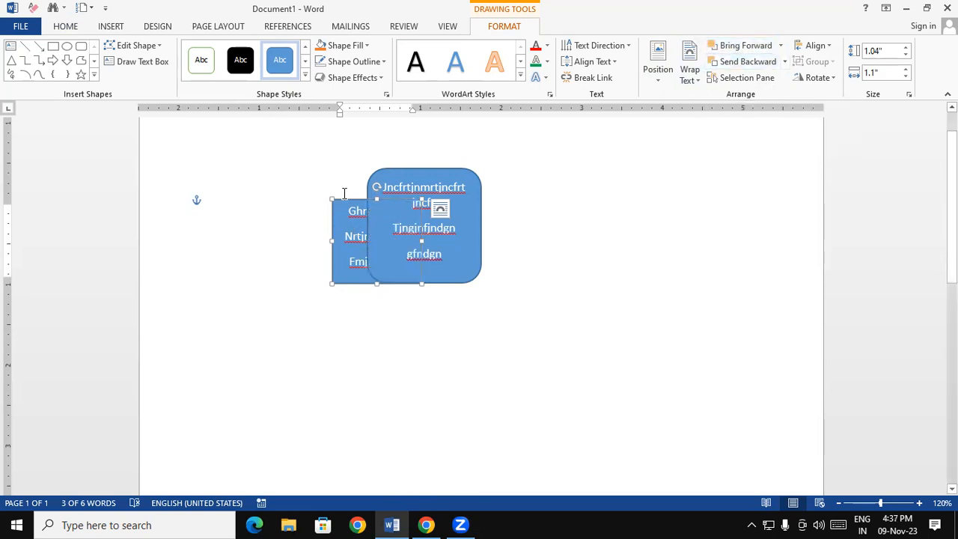
drag(338, 196, 249, 180)
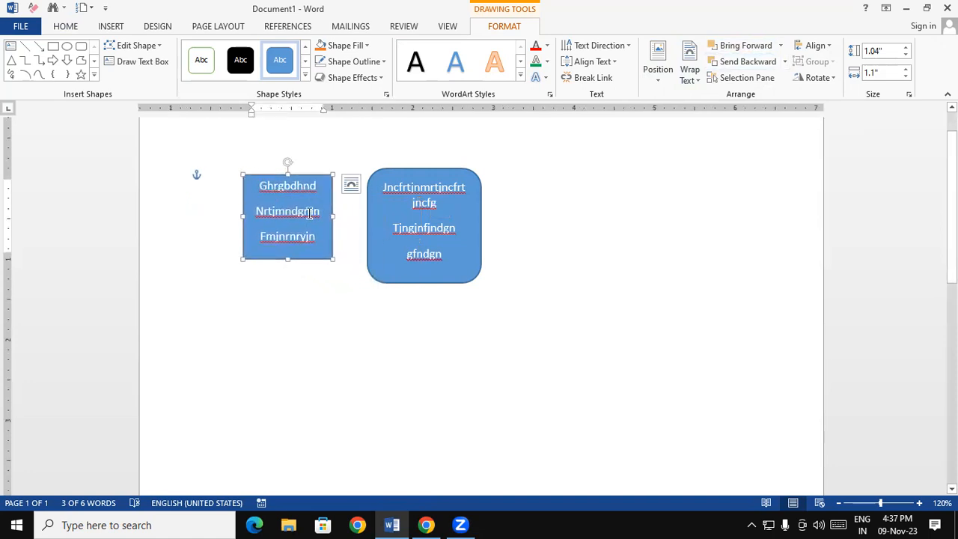
Hide all shapes with the Selection Pane, show them again, and close the pane
click(737, 78)
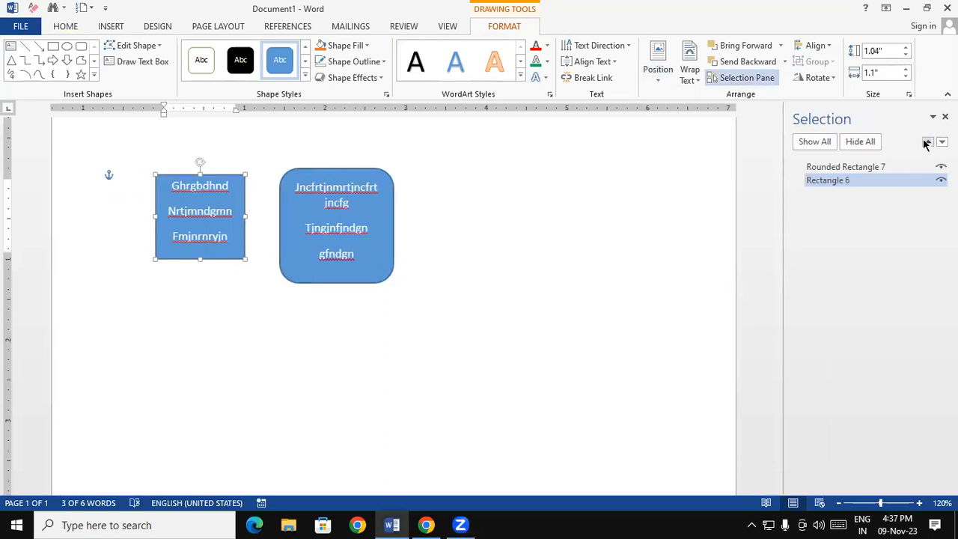
click(862, 144)
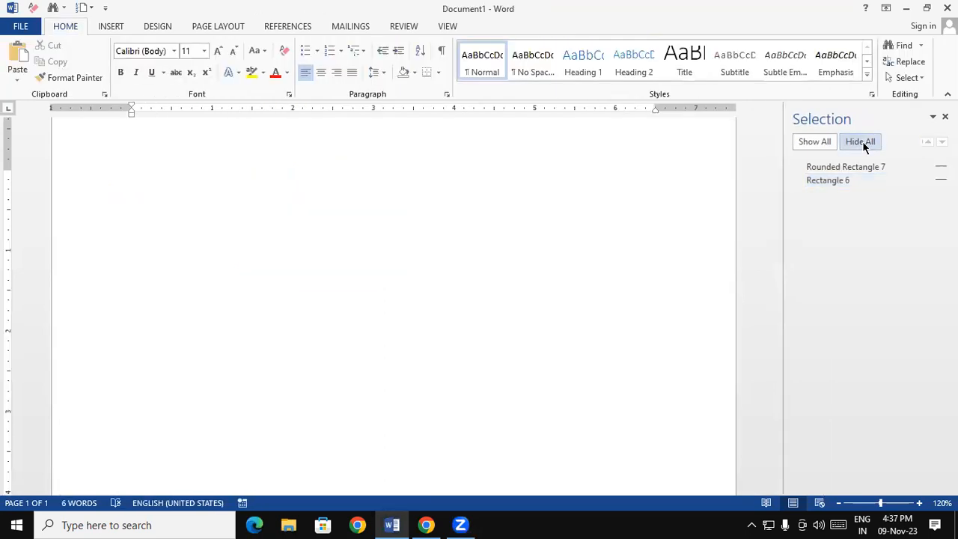
click(802, 142)
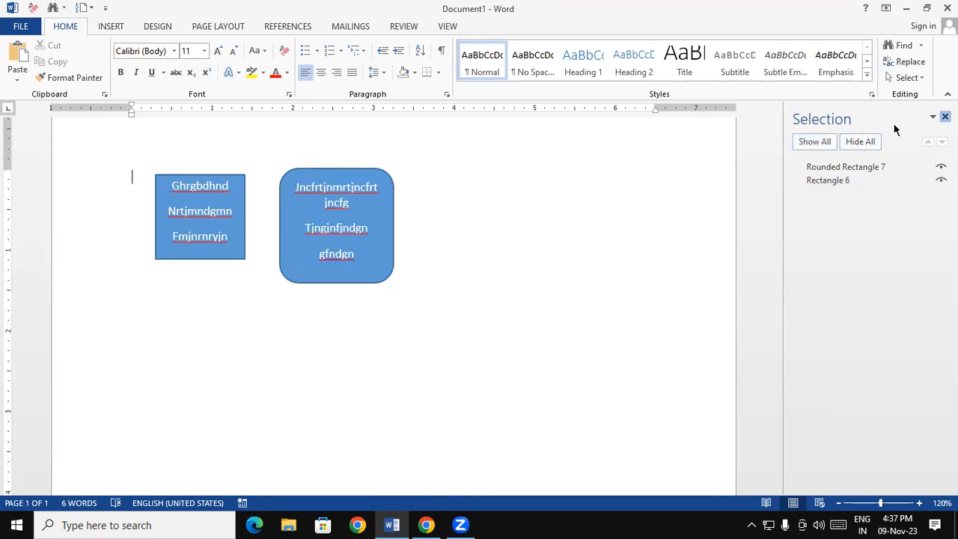
click(944, 117)
Align the rounded rectangle to the left margin, and switch its alignment to center
click(456, 171)
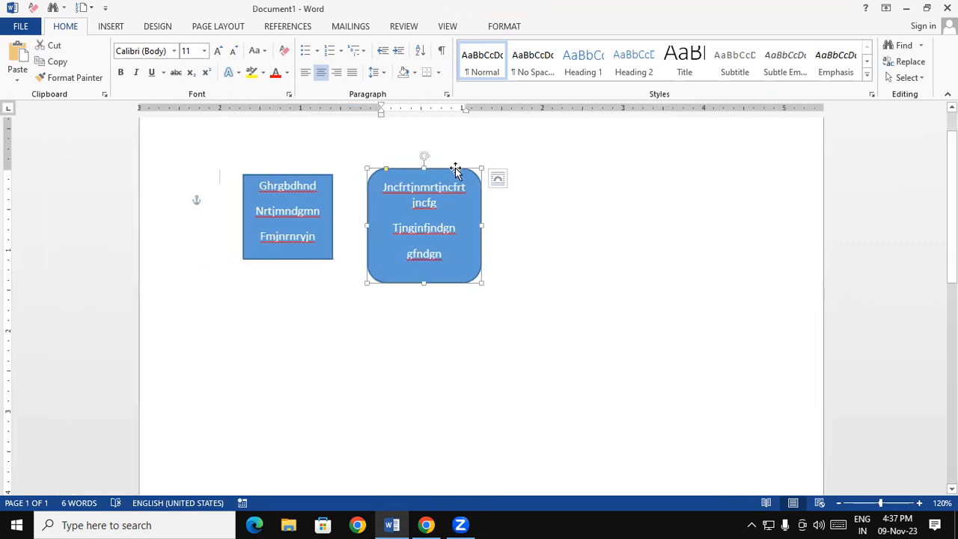
click(504, 30)
click(806, 48)
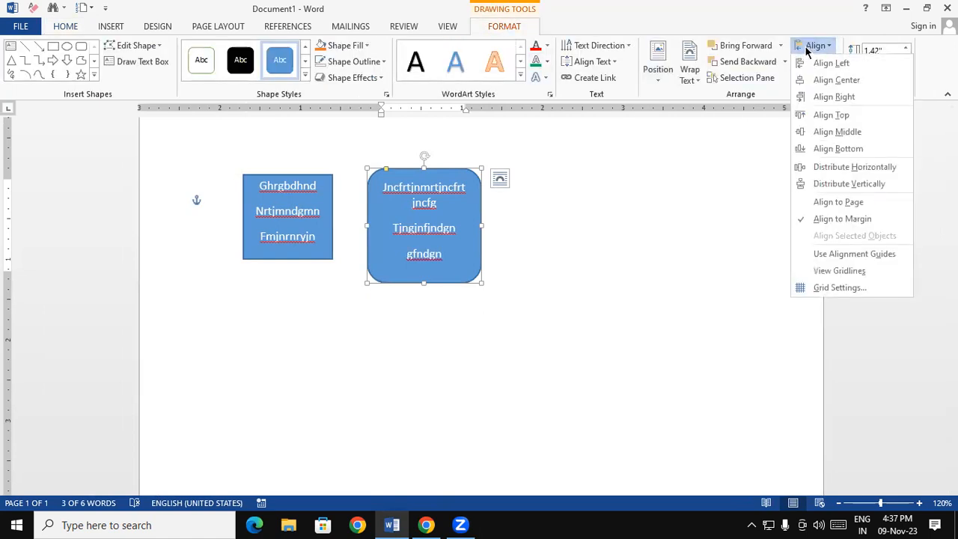
click(826, 63)
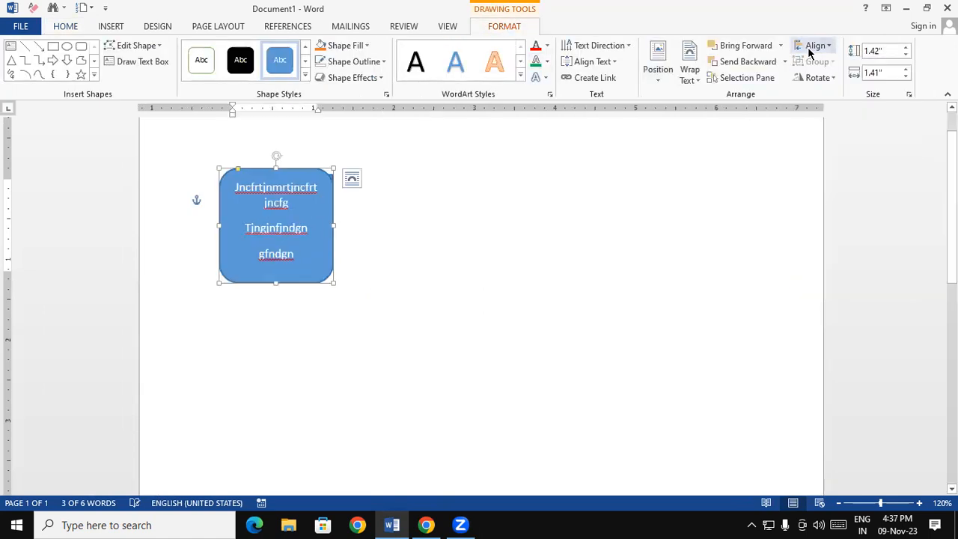
click(812, 46)
click(818, 82)
Align the rounded rectangle to the right margin
click(814, 46)
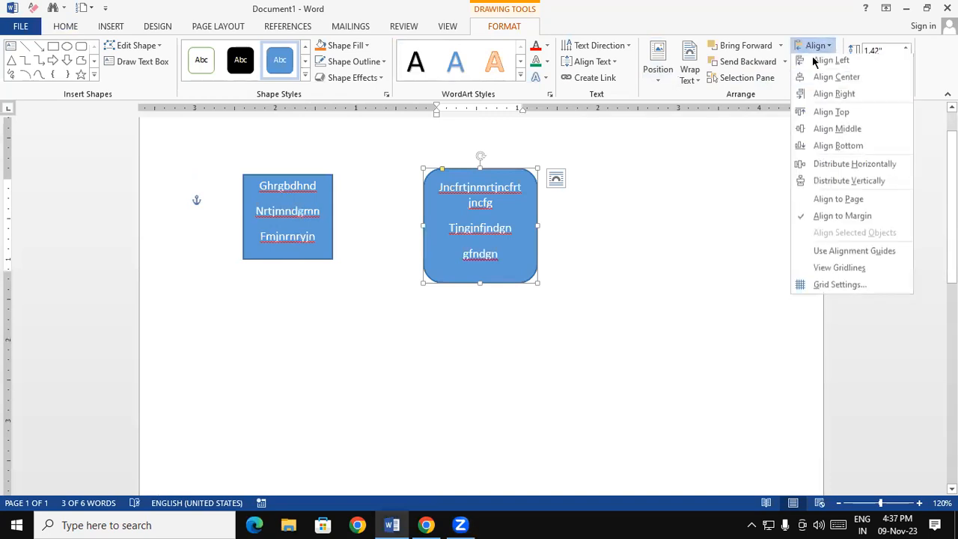
click(821, 97)
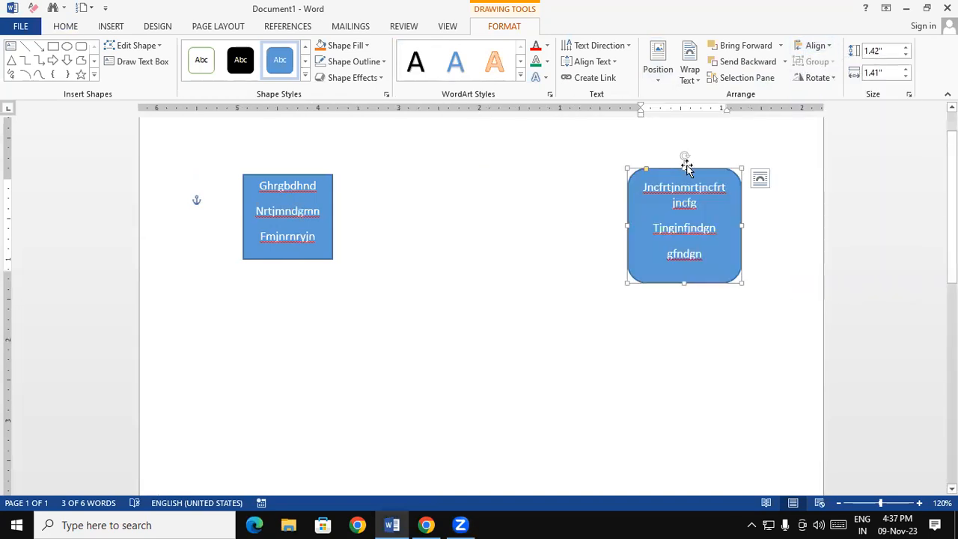
Move the rounded rectangle beside the plain rectangle's right edge and group the two shapes
drag(678, 166, 395, 155)
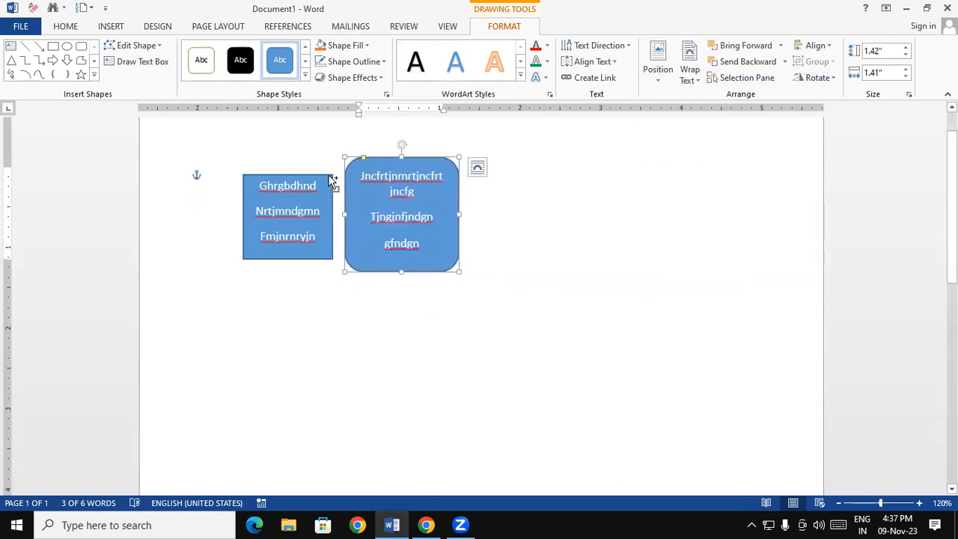
shift+click(330, 183)
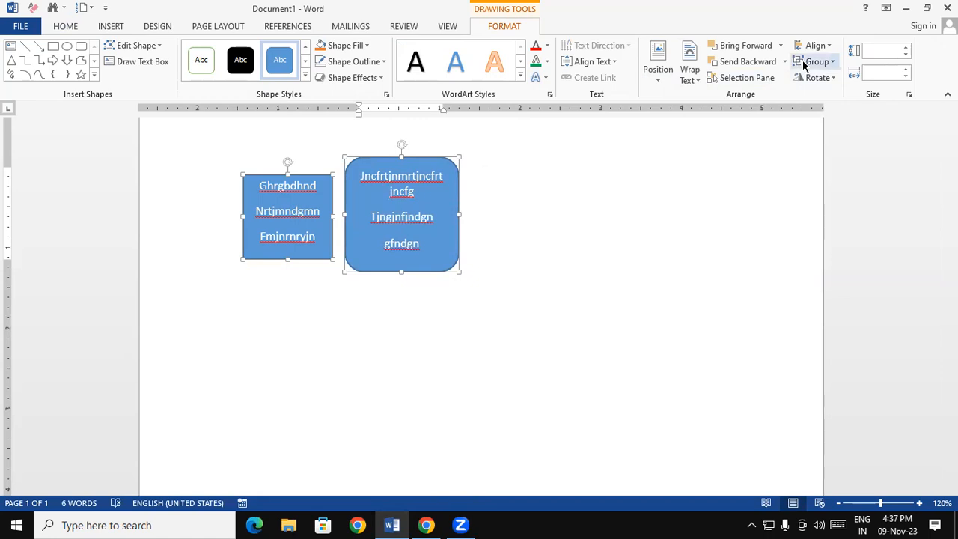
click(803, 66)
click(814, 79)
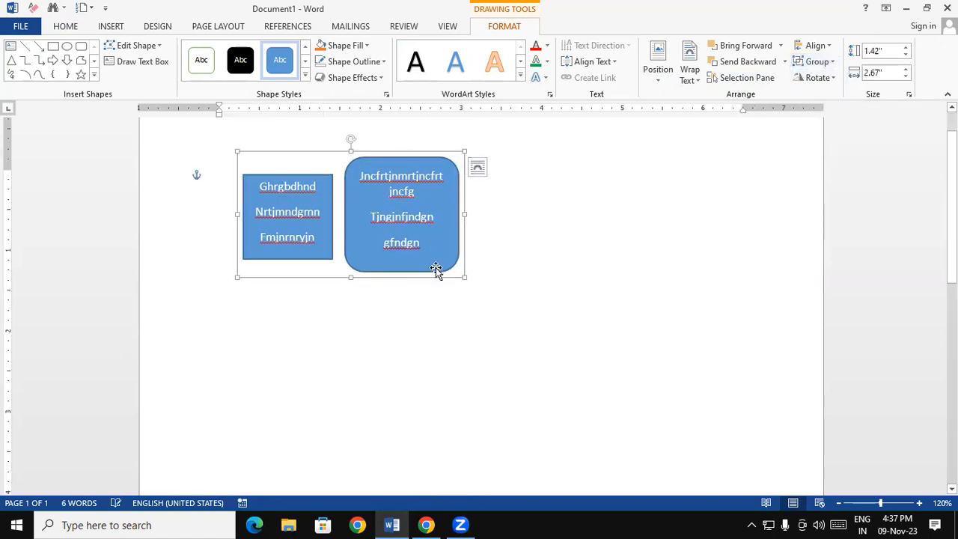
Move the grouped shapes right and slightly down, and resize the group to 1" high and 3.6" wide
drag(436, 275, 512, 294)
click(823, 79)
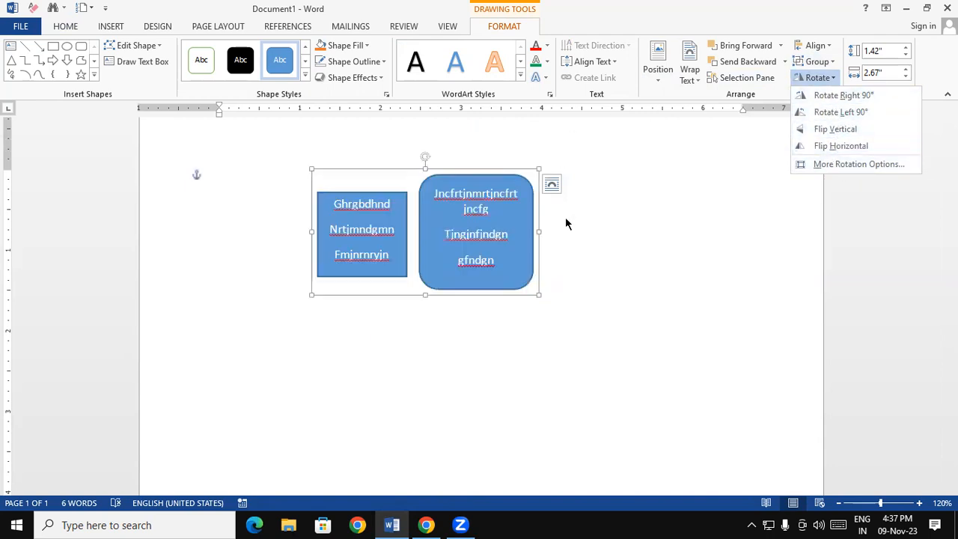
click(902, 75)
click(905, 69)
click(905, 69)
click(905, 55)
click(905, 54)
click(905, 54)
click(905, 69)
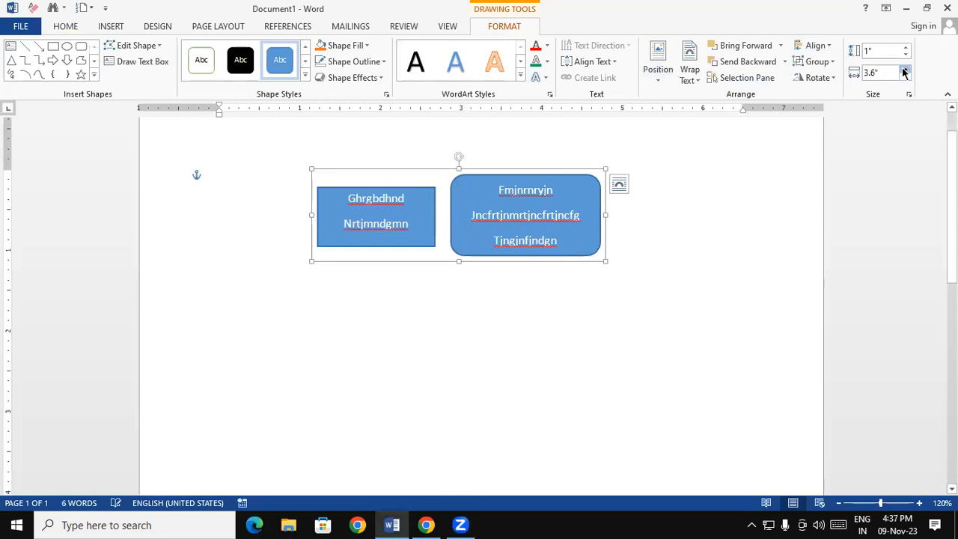
Set the group's width to 2.5" and move the group down toward the left margin
click(906, 70)
click(905, 69)
click(905, 77)
click(905, 77)
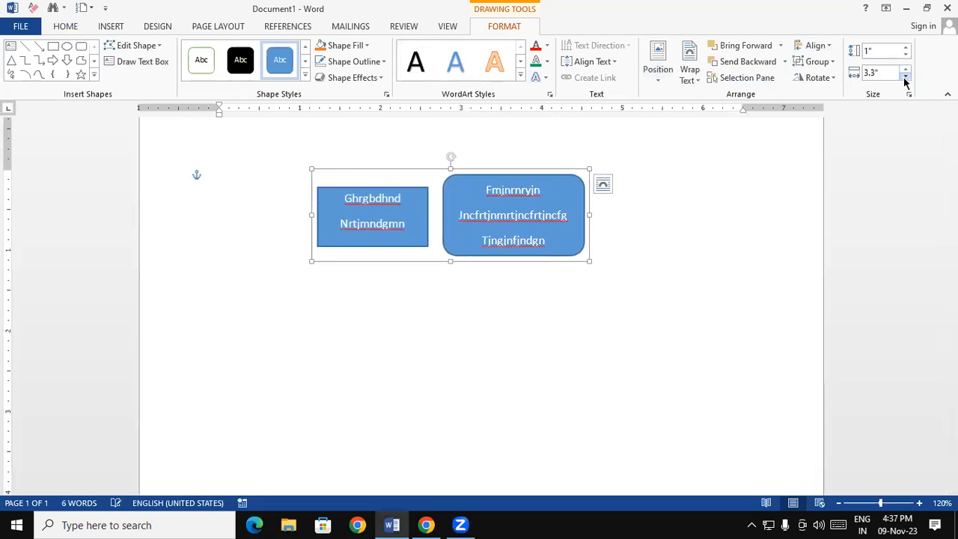
click(906, 77)
click(905, 77)
click(905, 77)
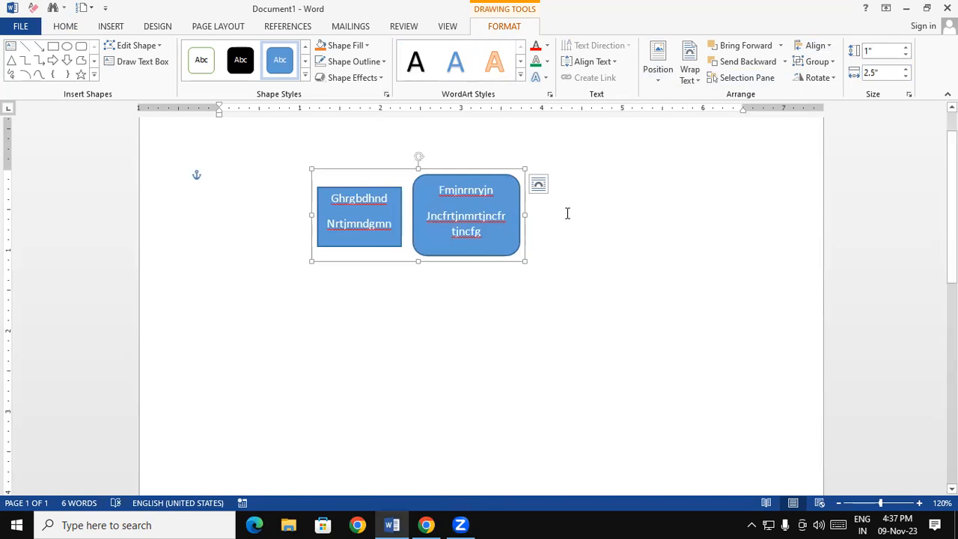
drag(464, 170, 376, 241)
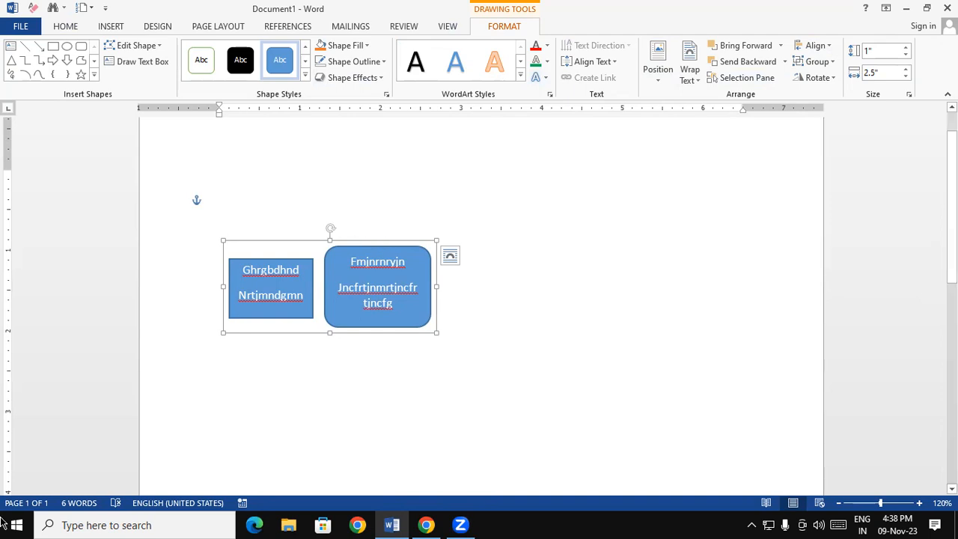
Open the detailed gradient settings for the grouped shapes and apply a gradient fill
click(352, 46)
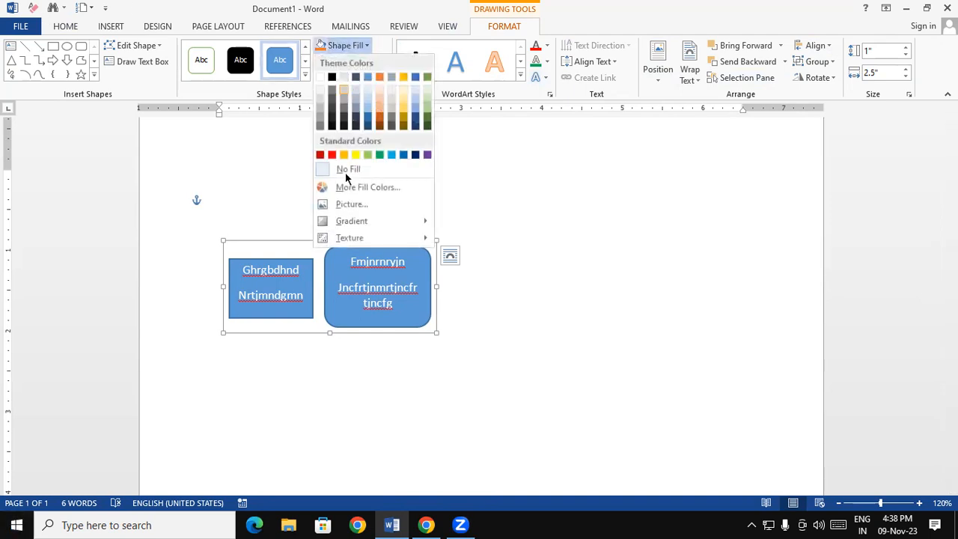
mouse_move(365, 223)
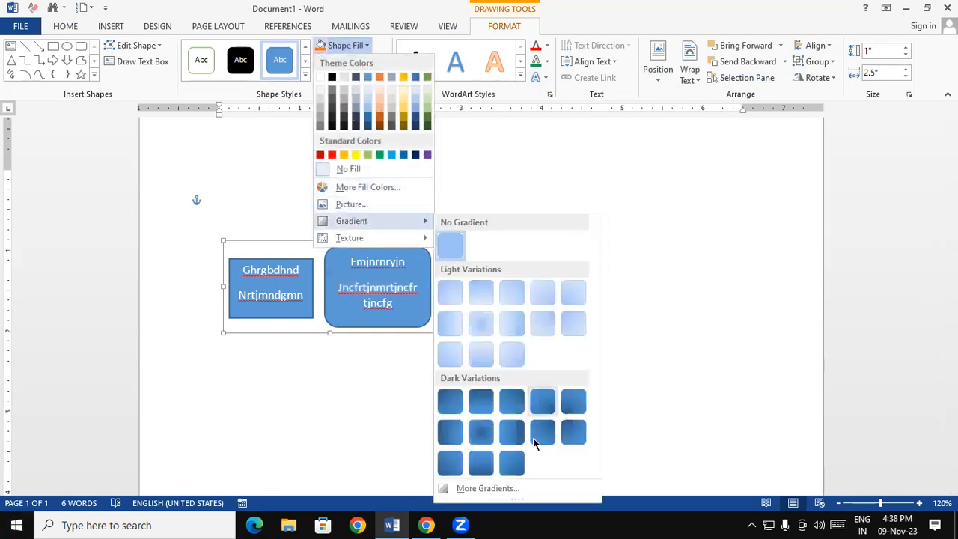
click(487, 488)
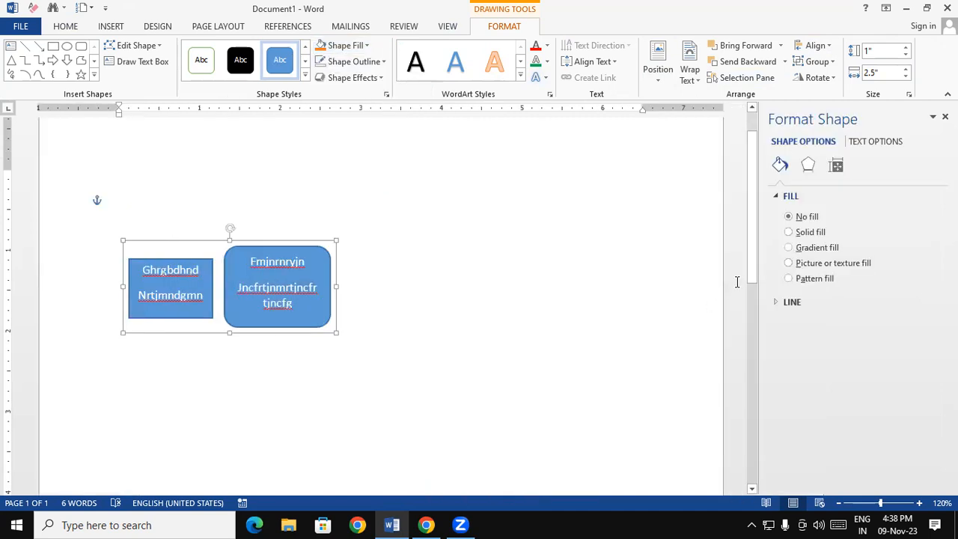
click(800, 250)
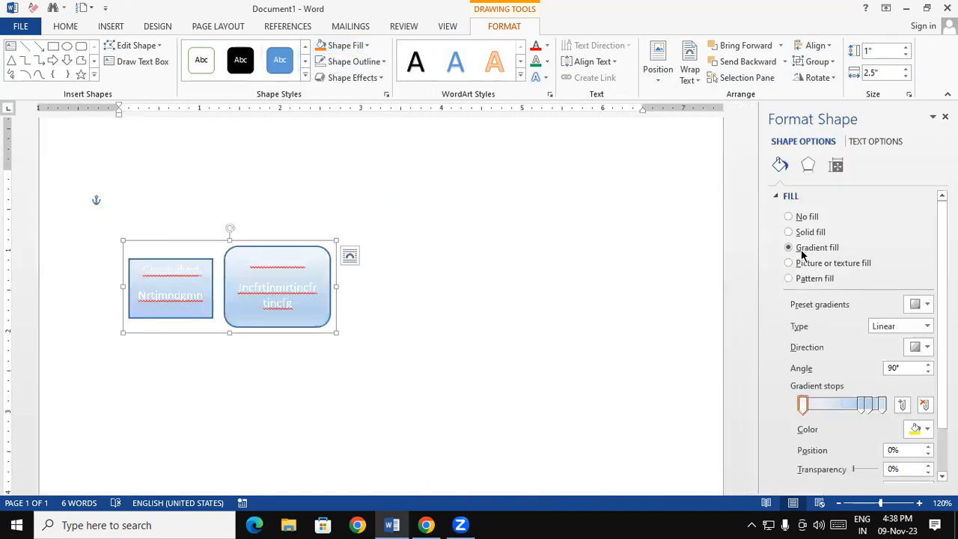
Switch the grouped shapes to a picture or texture fill with the fish fossil texture
click(800, 266)
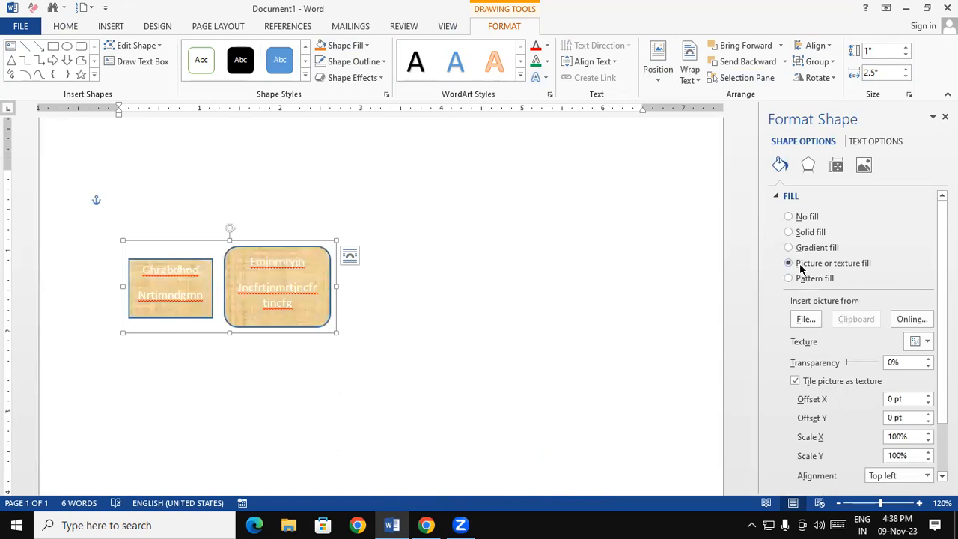
click(927, 341)
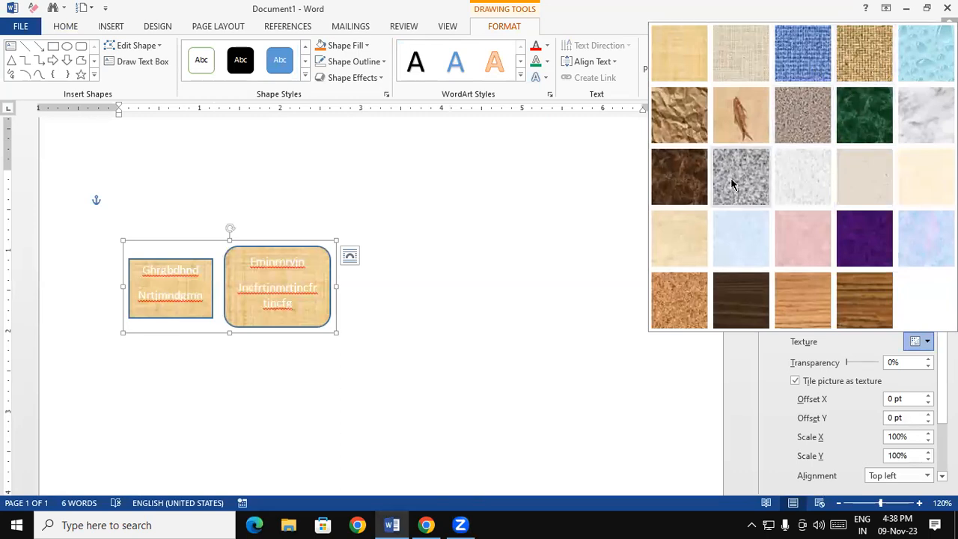
click(743, 114)
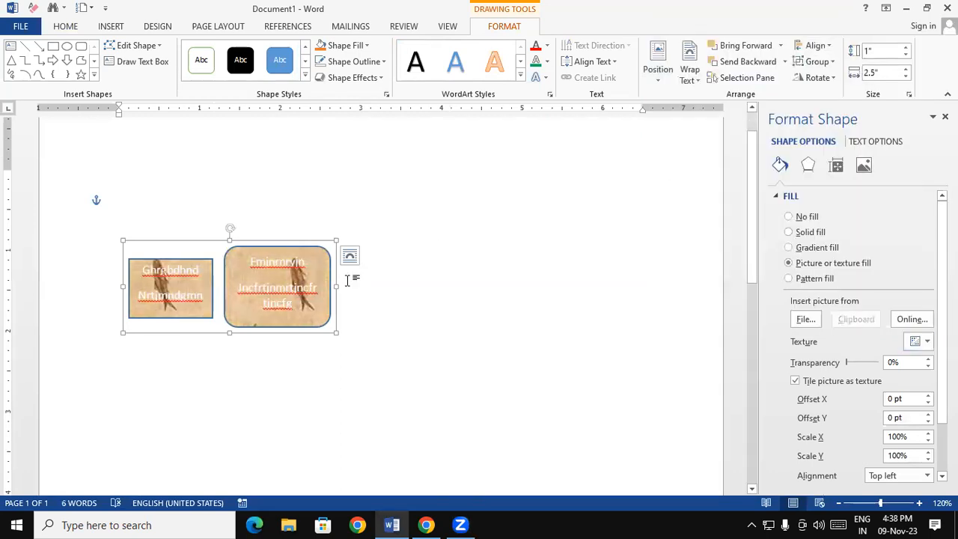
Enlarge the group to about 2.58" by 4.68" near the page top and change its texture to the brown woven one
drag(339, 329, 511, 460)
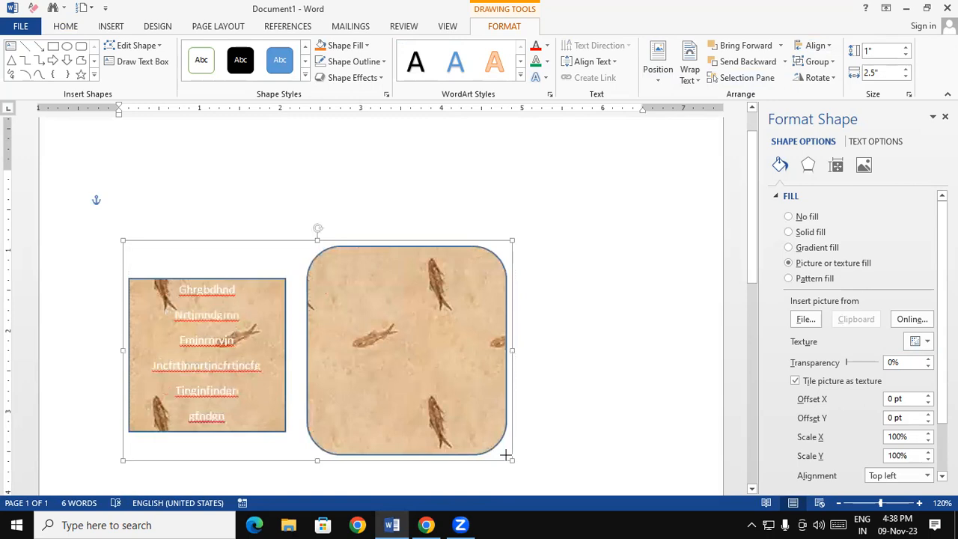
drag(416, 244, 383, 152)
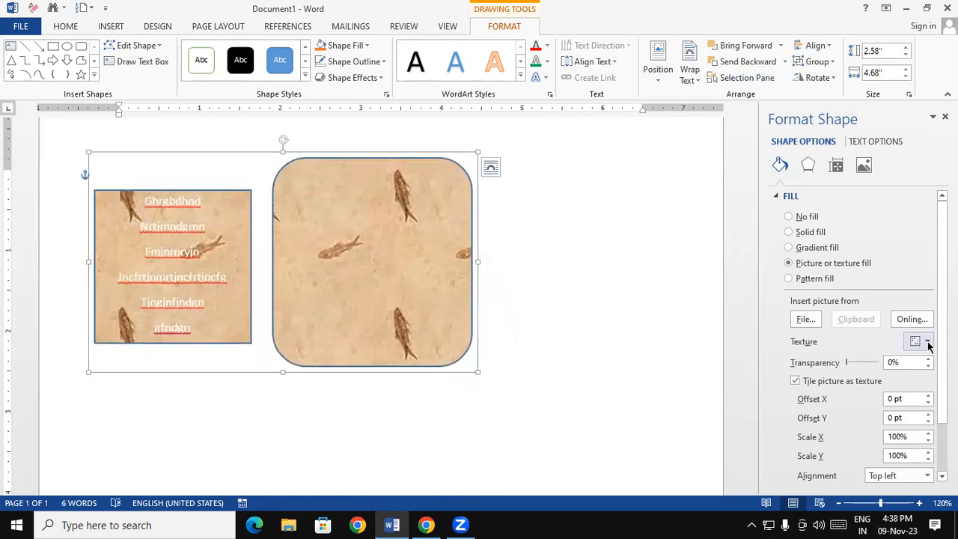
click(926, 342)
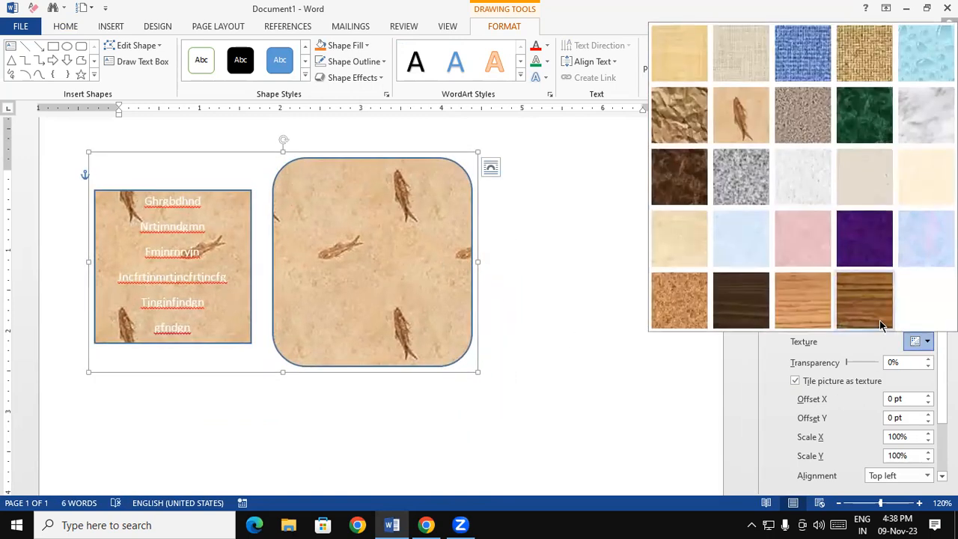
click(861, 75)
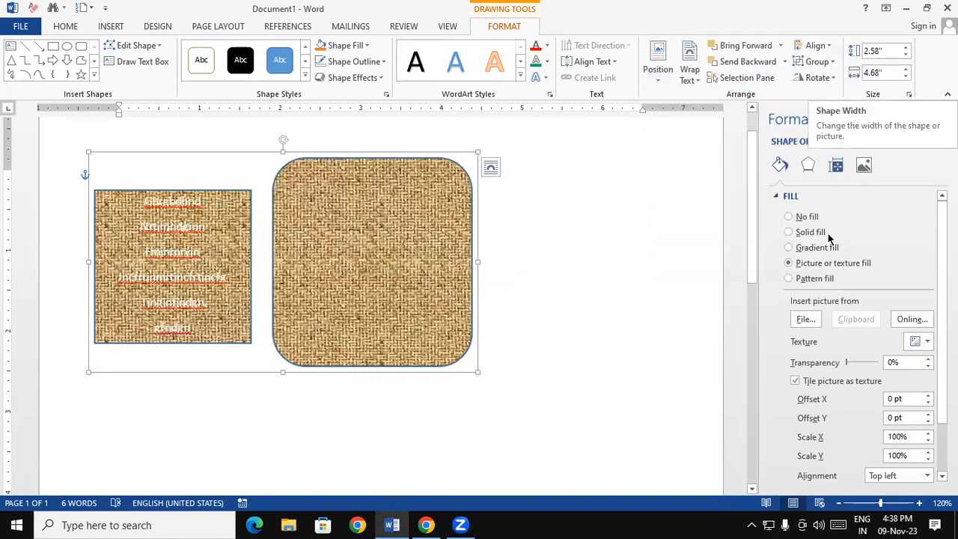
Switch the grouped shapes to a pattern fill and choose the wide diagonal stripes sloping down to the right
click(790, 278)
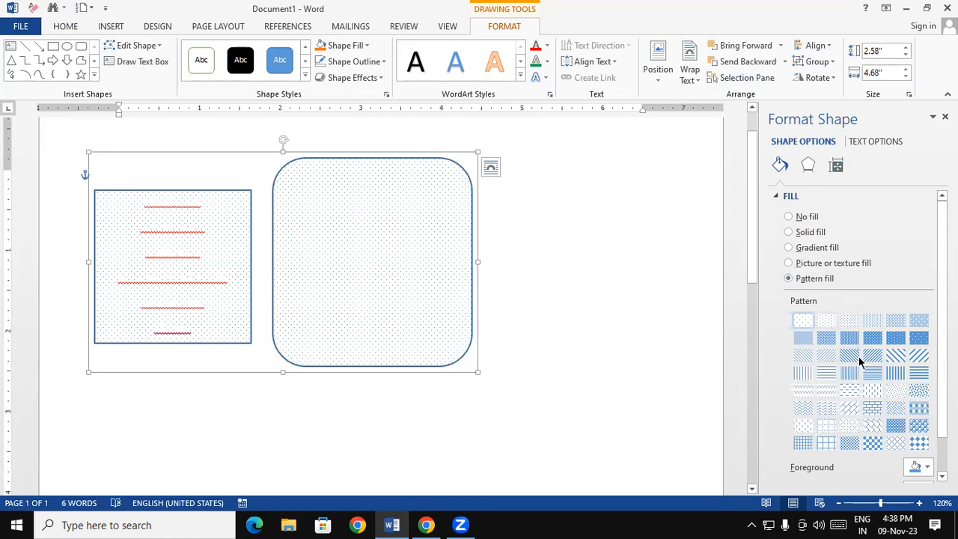
click(851, 352)
click(916, 371)
click(897, 360)
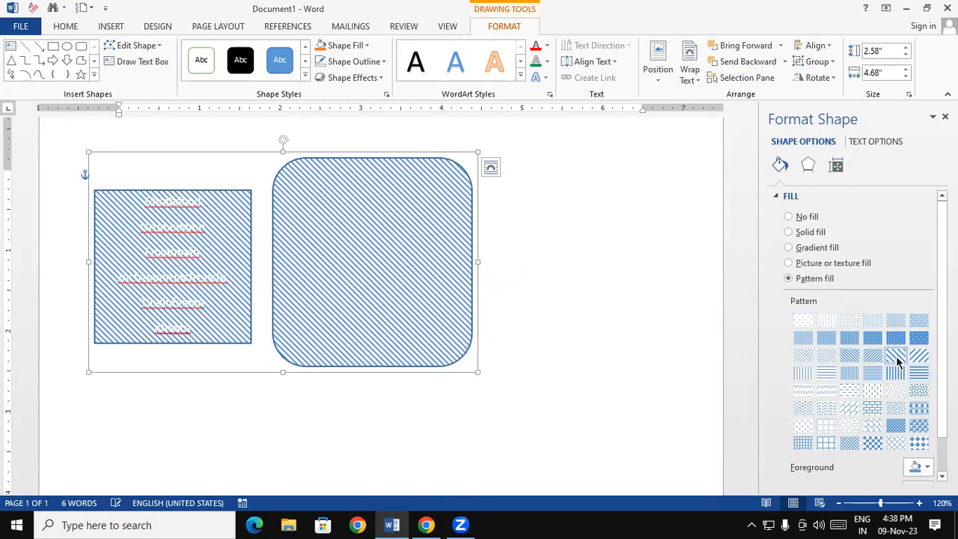
Set the stripe pattern's foreground to yellow and its background to green, and deselect the group
click(922, 466)
click(880, 437)
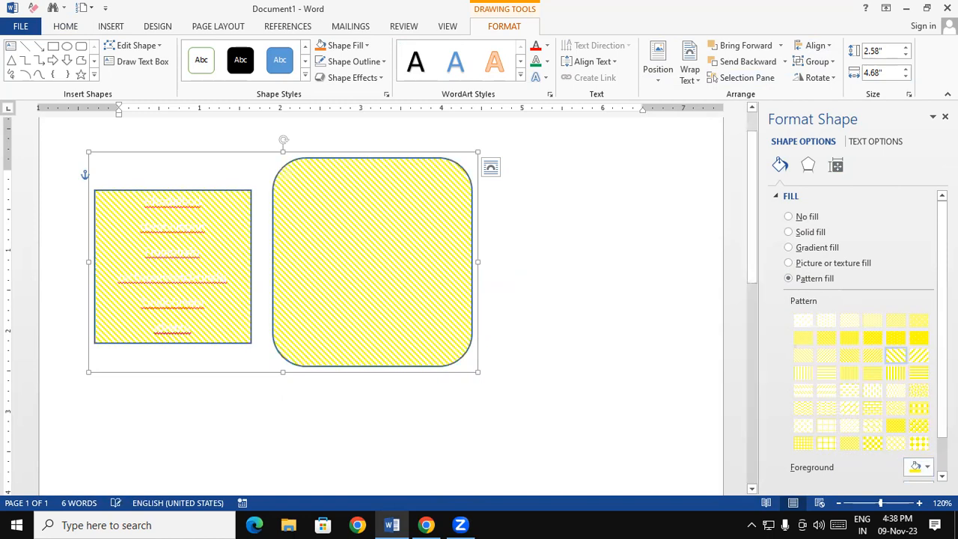
scroll(898, 434, down, 1)
click(928, 449)
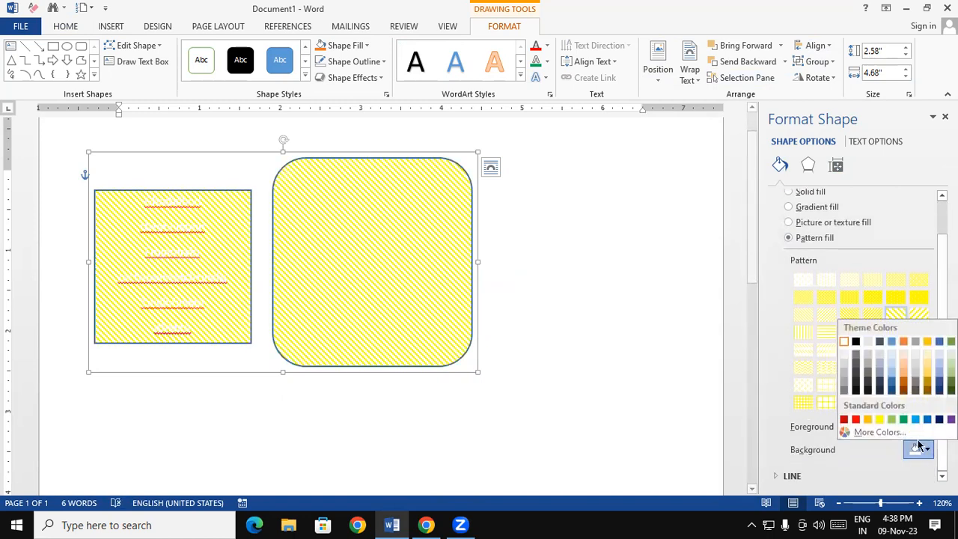
click(905, 423)
click(583, 307)
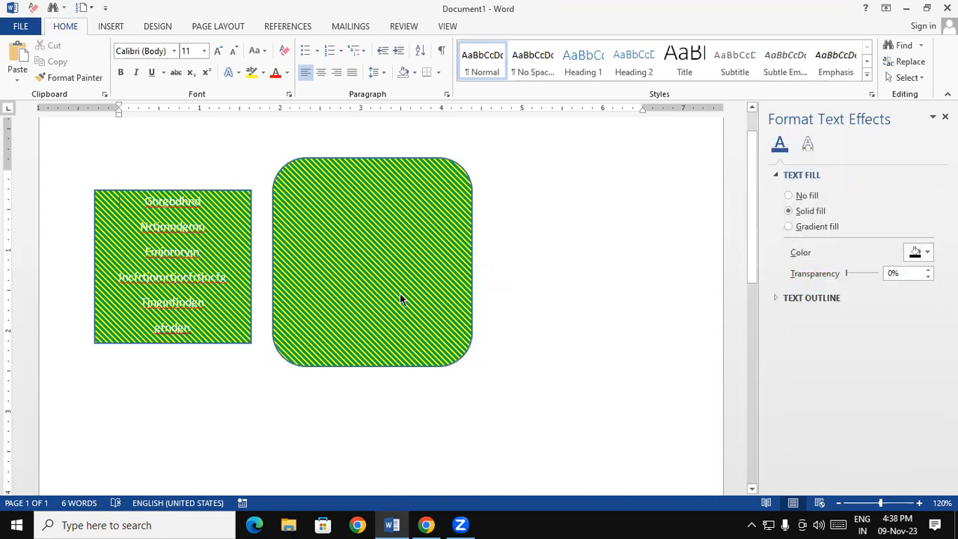
click(361, 162)
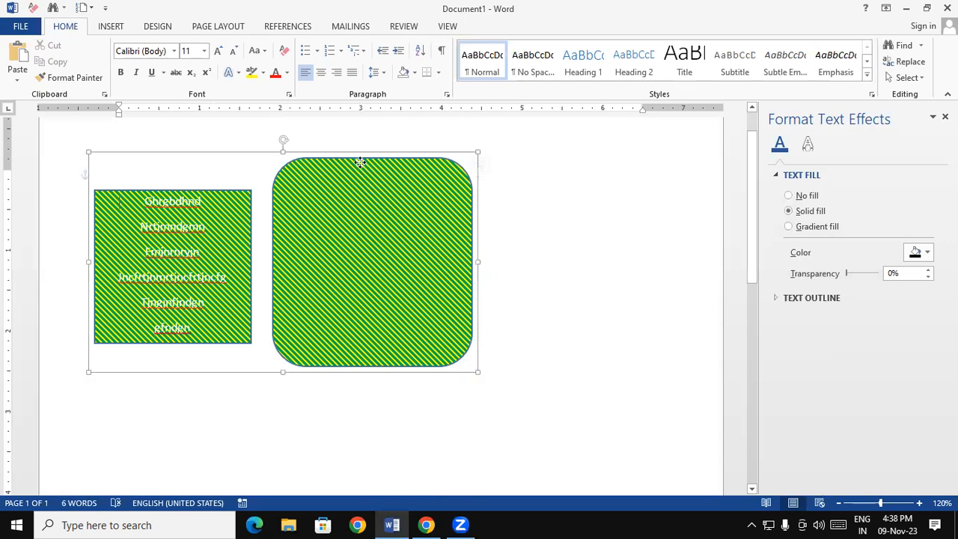
click(112, 30)
click(210, 74)
click(397, 249)
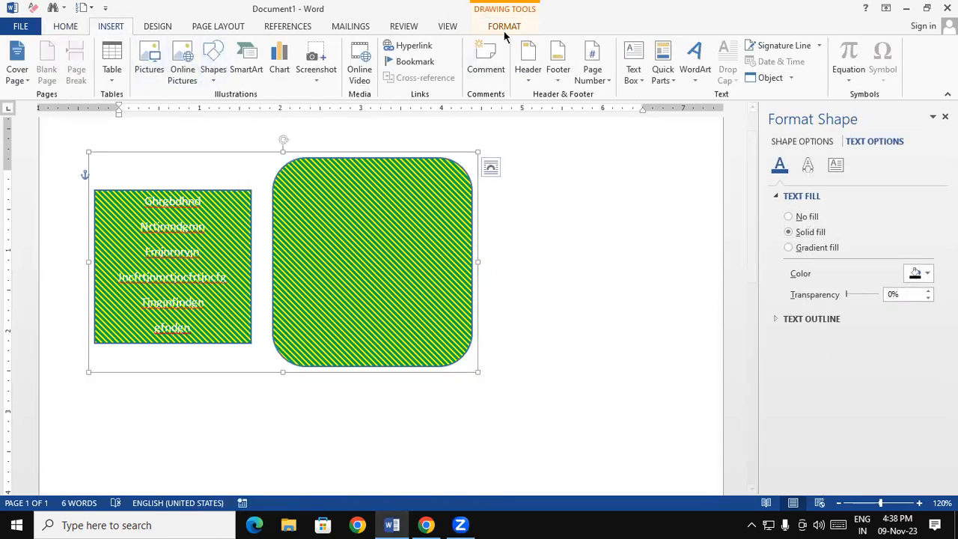
click(505, 30)
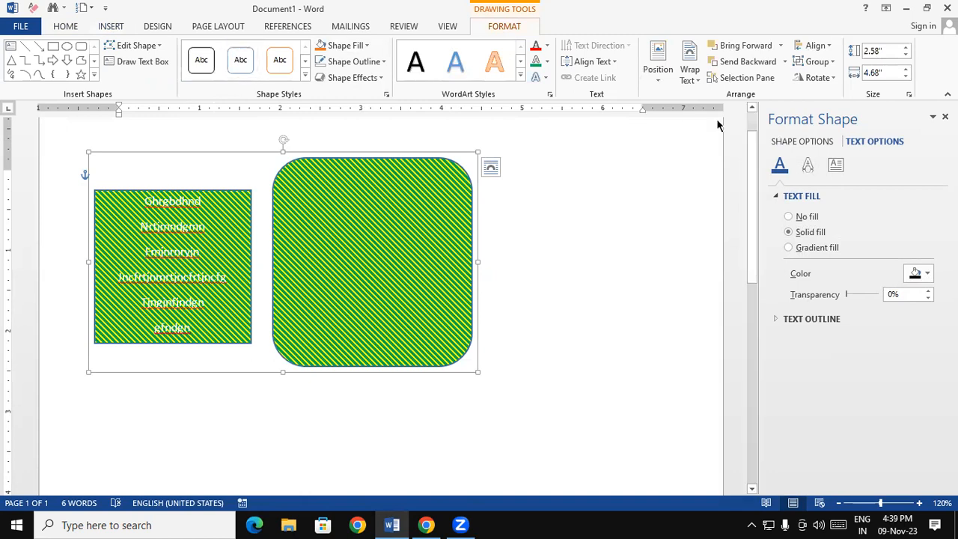
Close the formatting pane and show the insert commands with the grouped shapes selected
click(706, 185)
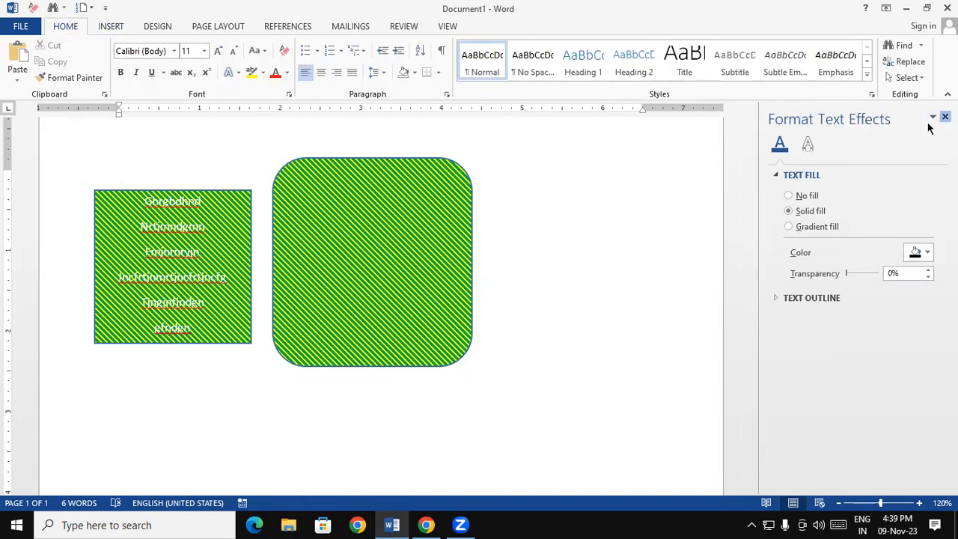
click(944, 117)
click(343, 195)
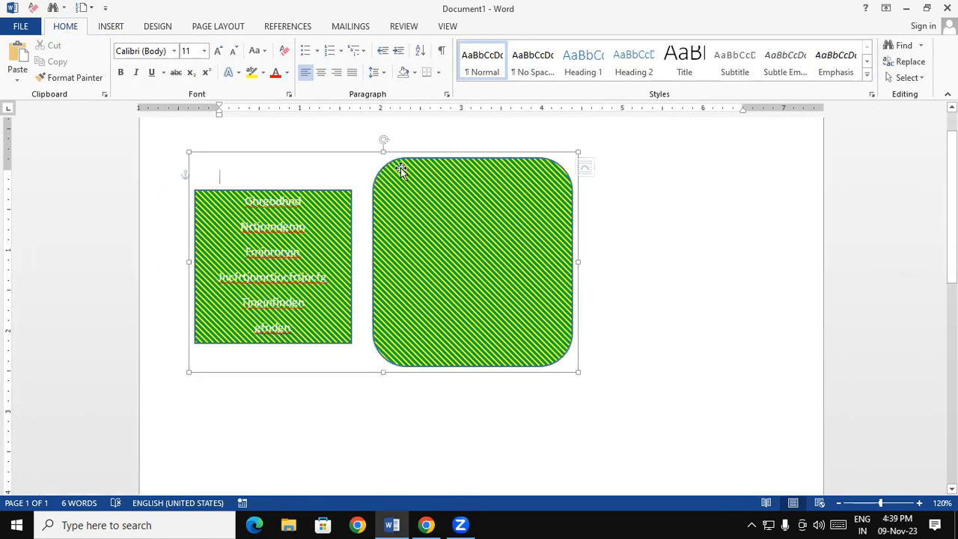
click(113, 26)
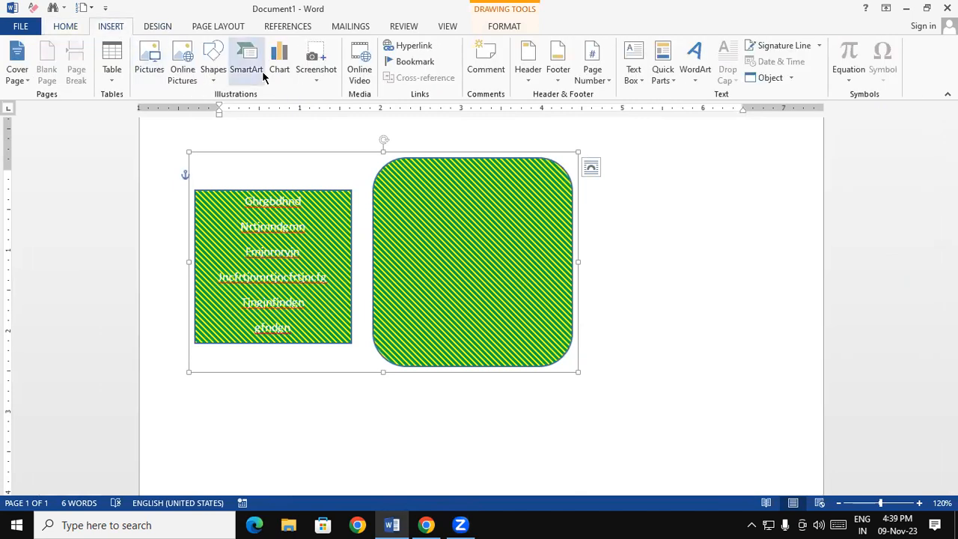